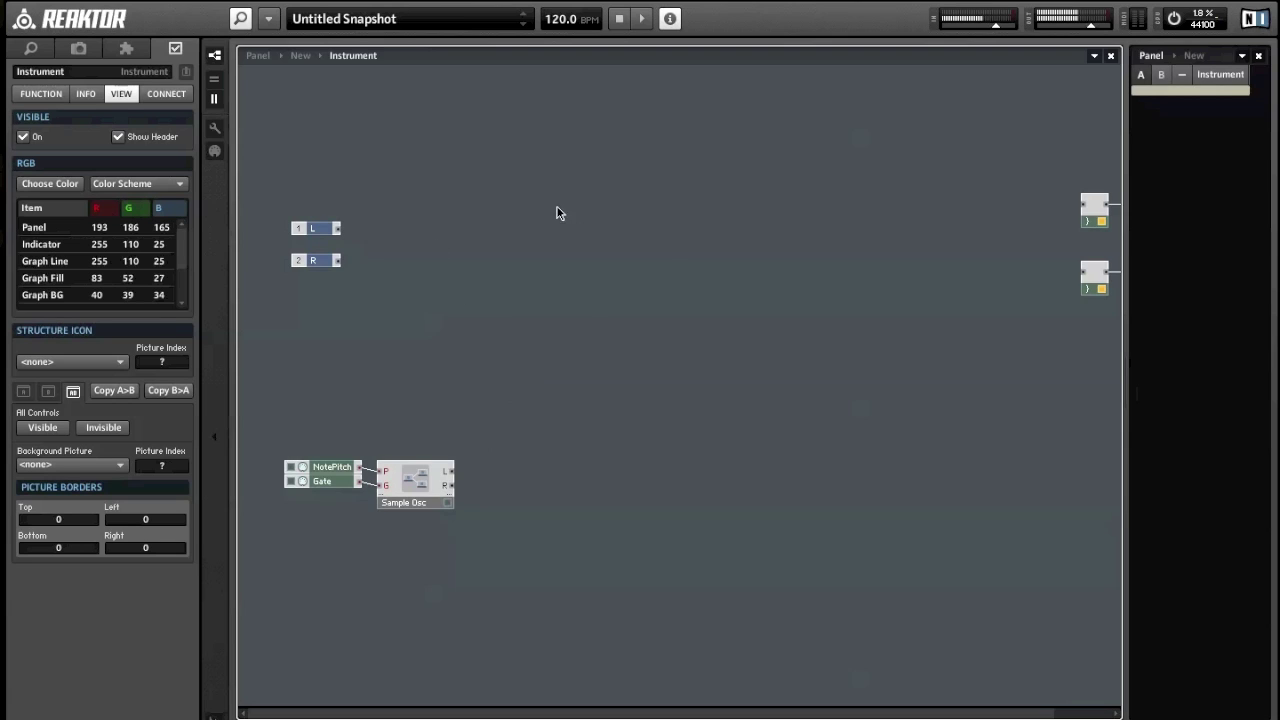
Insert a Single Delay module from the Built-In Module > Delay list into the structure.
{"action": "right_click", "coordinate": [569, 213]}
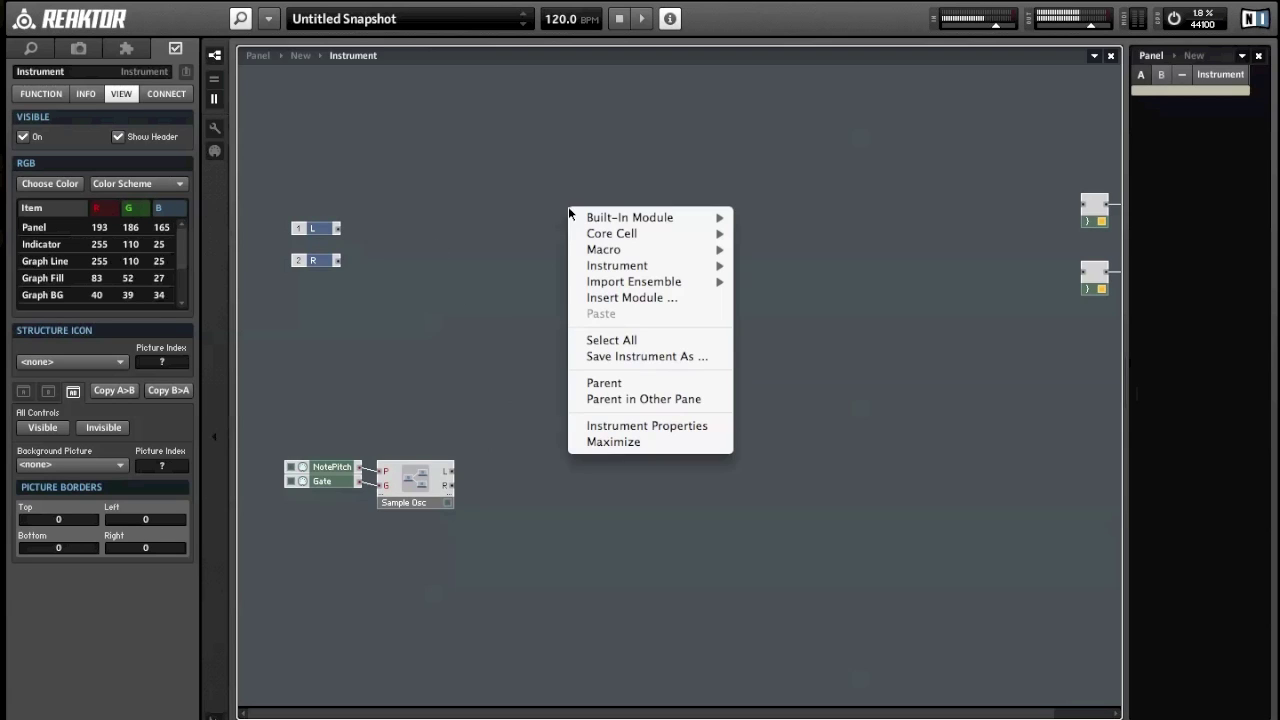
{"action": "mouse_move", "coordinate": [600, 219]}
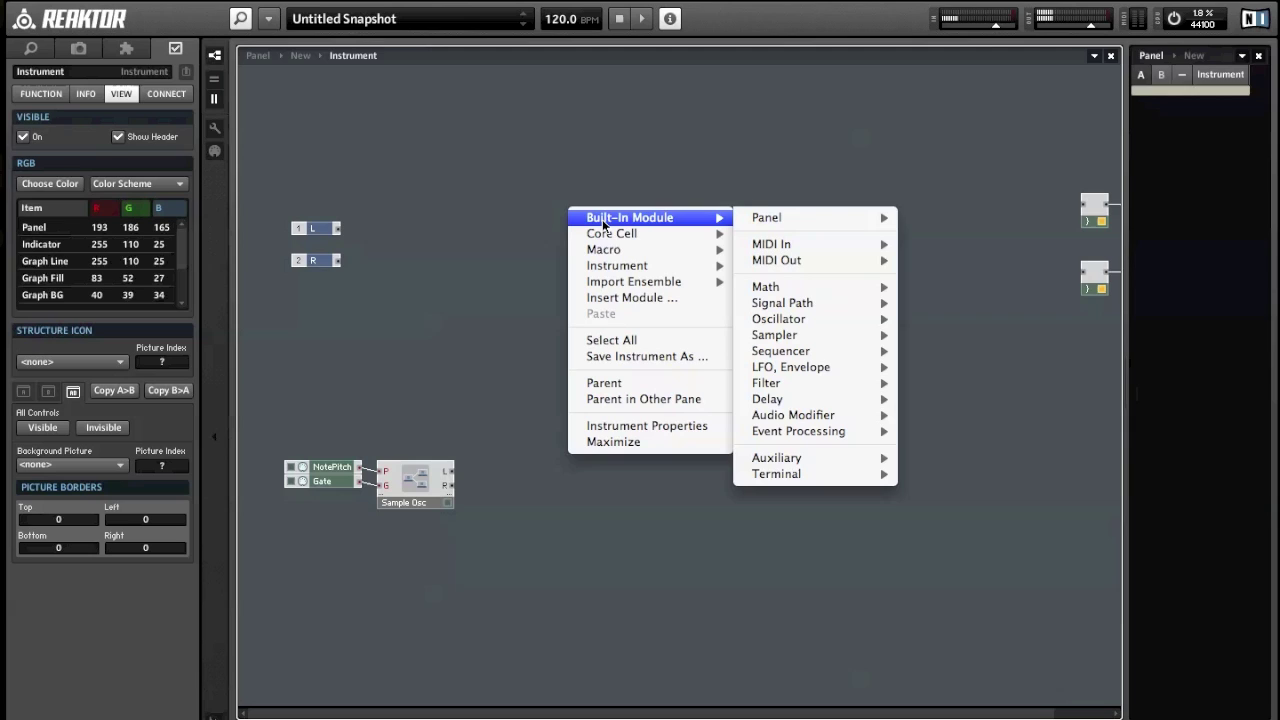
{"action": "key", "text": "Right"}
{"action": "key", "text": "Down"}
{"action": "key", "text": "Down"}
{"action": "key", "text": "Down"}
{"action": "key", "text": "Down"}
{"action": "key", "text": "Down"}
{"action": "key", "text": "Down"}
{"action": "key", "text": "Down"}
{"action": "key", "text": "Down"}
{"action": "key", "text": "Down"}
{"action": "key", "text": "Down"}
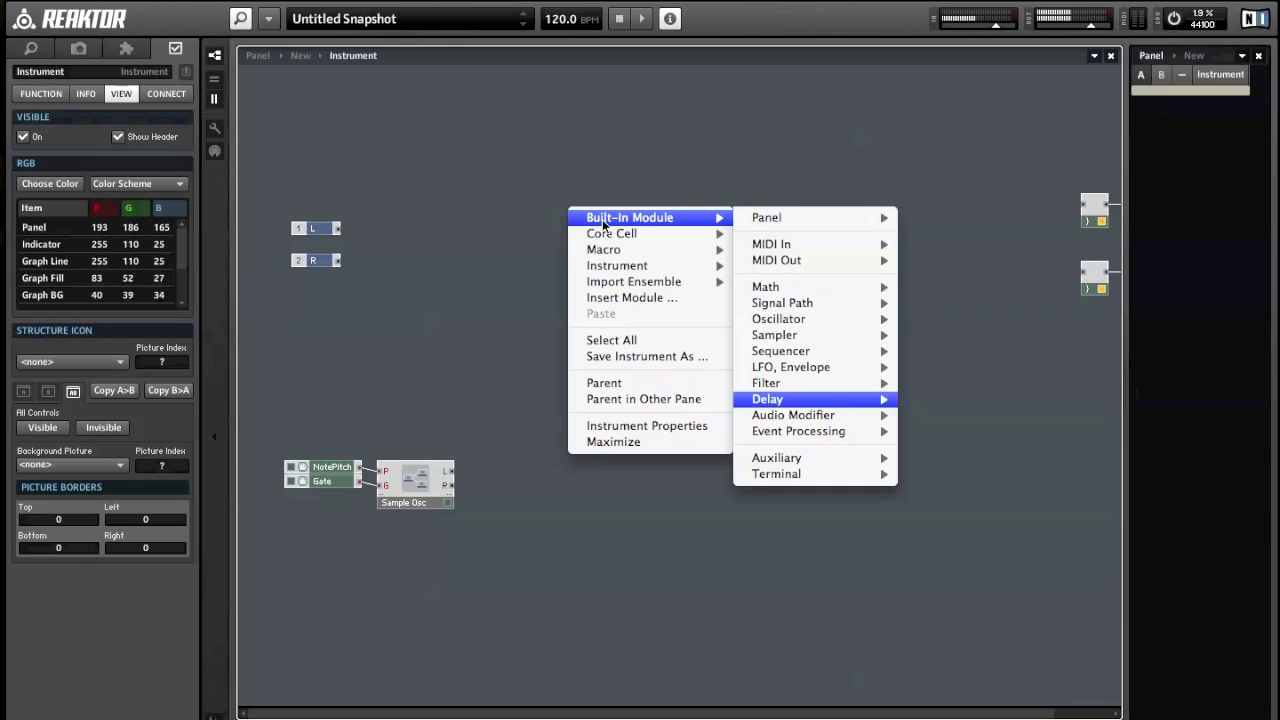
{"action": "key", "text": "Right"}
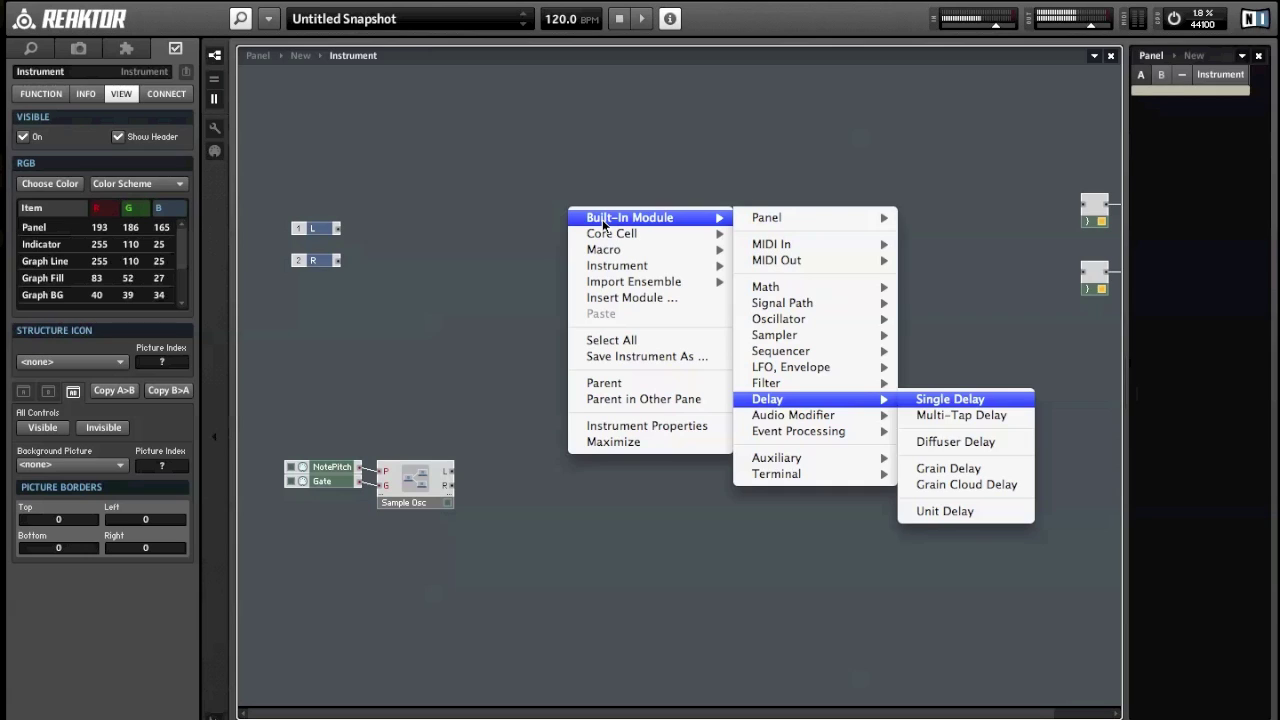
{"action": "key", "text": "Down"}
{"action": "key", "text": "Down"}
{"action": "key", "text": "Down"}
{"action": "key", "text": "Down"}
{"action": "key", "text": "Up"}
{"action": "key", "text": "Up"}
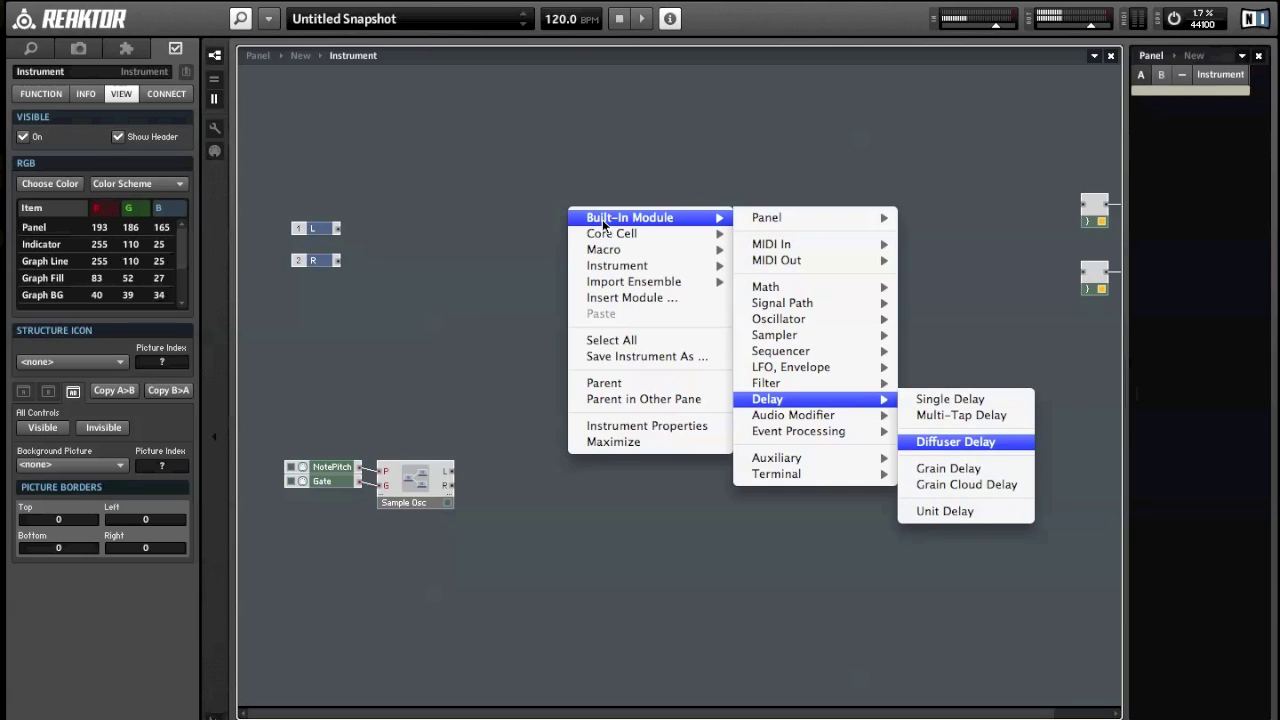
{"action": "key", "text": "Up"}
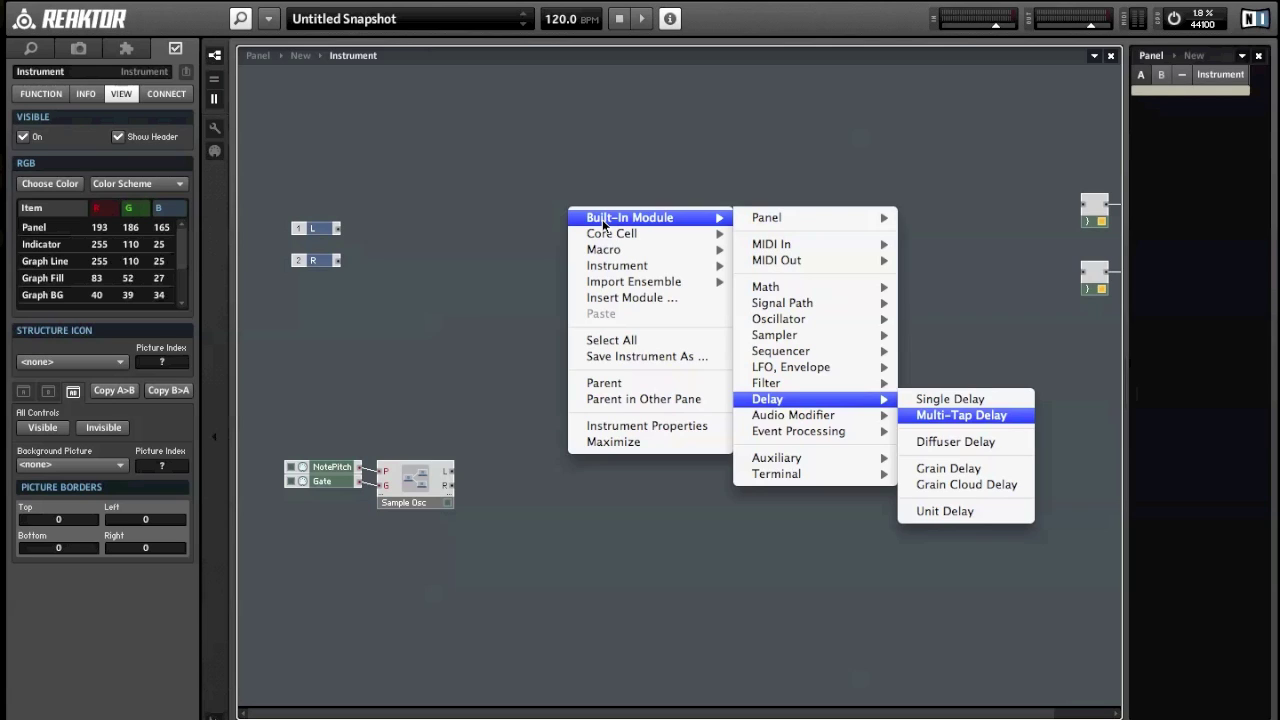
{"action": "key", "text": "Down"}
{"action": "key", "text": "Down"}
{"action": "key", "text": "Down"}
{"action": "key", "text": "Down"}
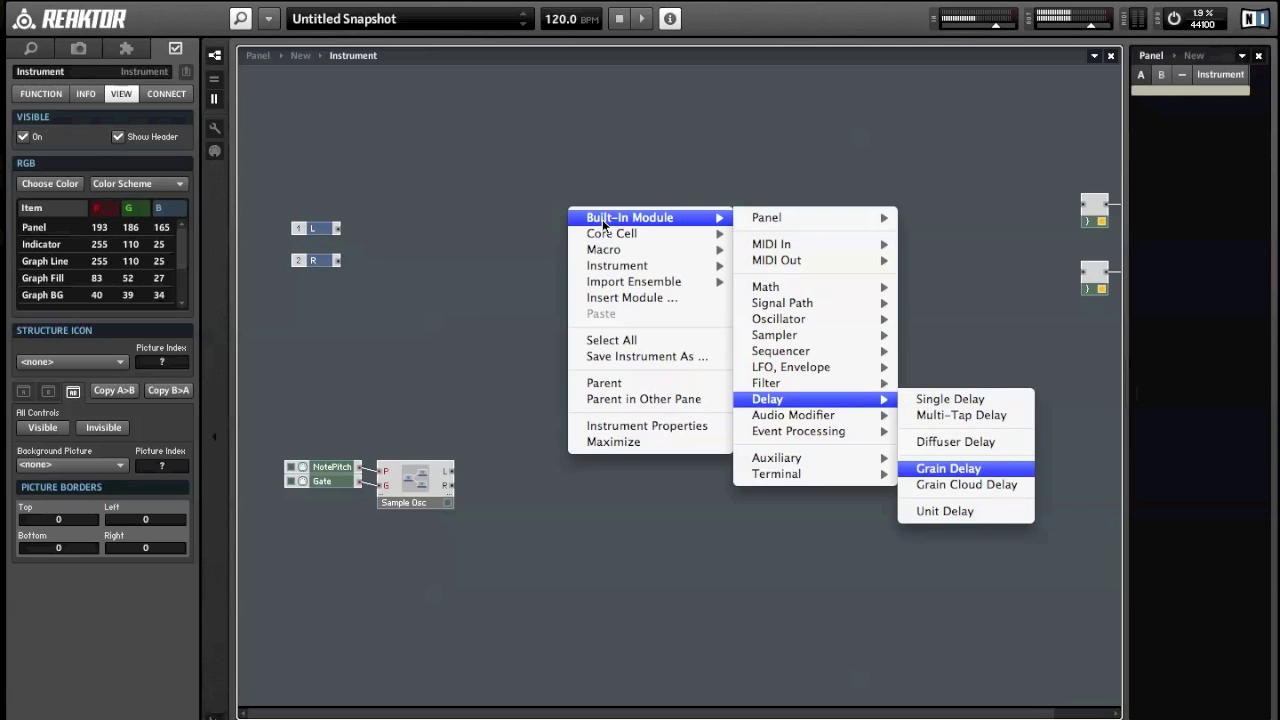
{"action": "key", "text": "Up"}
{"action": "key", "text": "Up"}
{"action": "key", "text": "Down"}
{"action": "key", "text": "Down"}
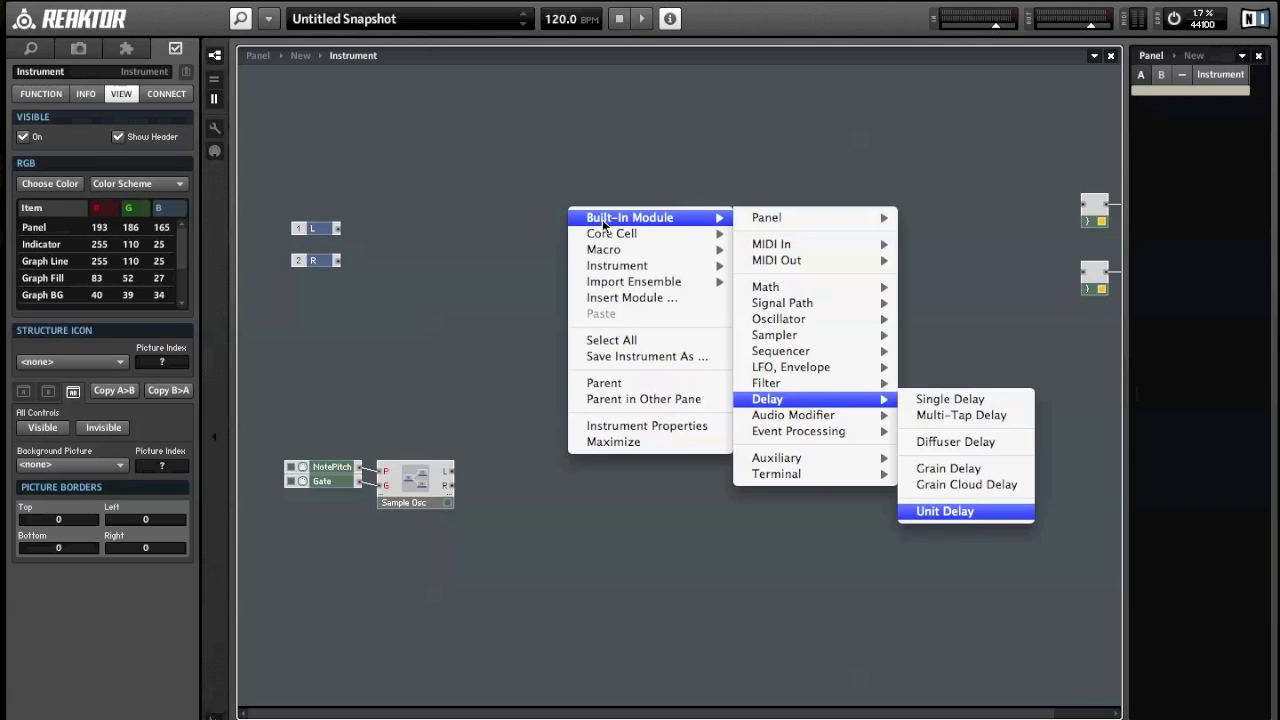
{"action": "key", "text": "Up"}
{"action": "key", "text": "Up"}
{"action": "key", "text": "Up"}
{"action": "key", "text": "Up"}
{"action": "key", "text": "Up"}
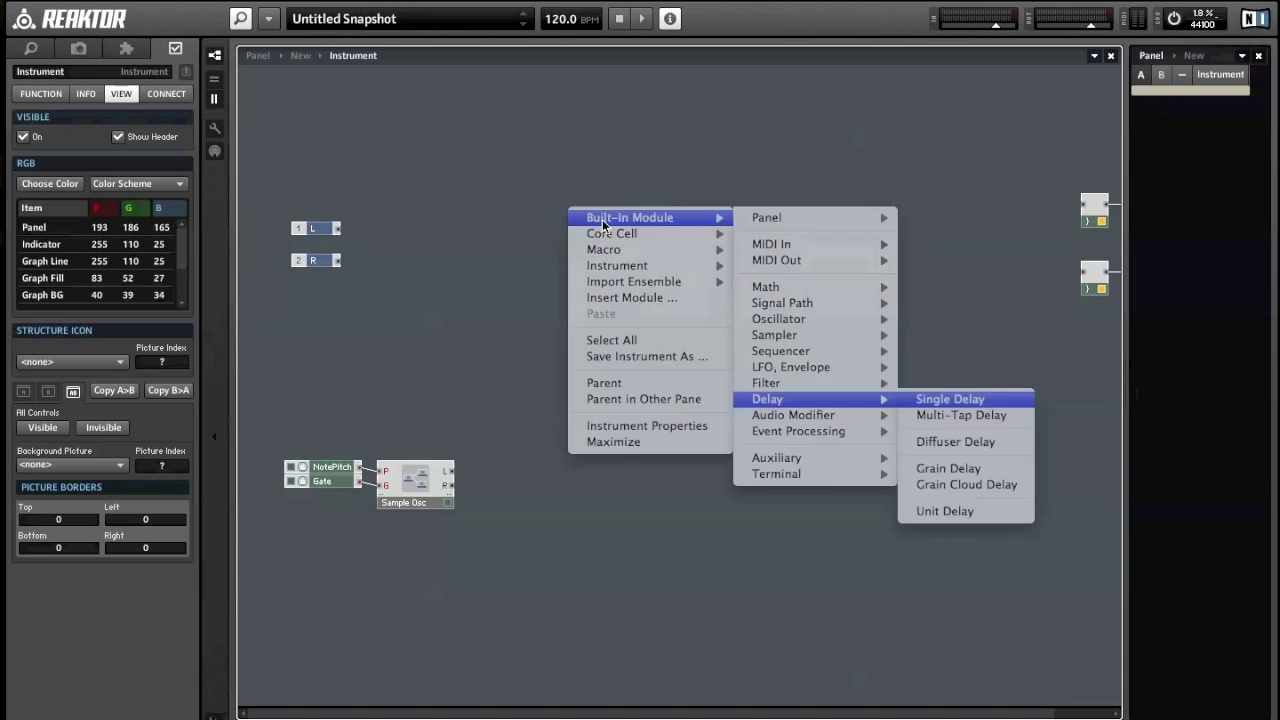
{"action": "key", "text": "Return"}
Wire Sample Osc L into the Single Delay input, and its output to both L and R outputs.
{"action": "left_click_drag", "start_coordinate": [598, 226], "coordinate": [623, 319]}
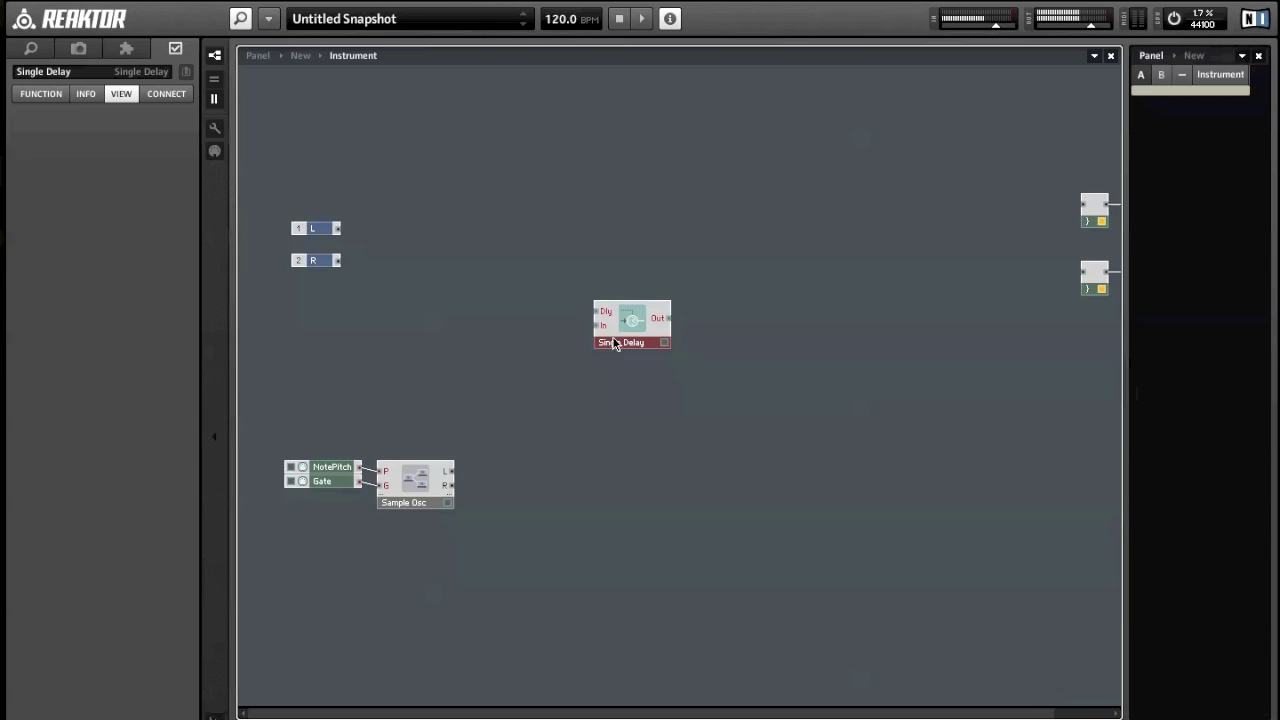
{"action": "mouse_move", "coordinate": [597, 332]}
{"action": "left_click_drag", "start_coordinate": [449, 473], "coordinate": [606, 330]}
{"action": "left_click_drag", "start_coordinate": [666, 318], "coordinate": [1085, 205]}
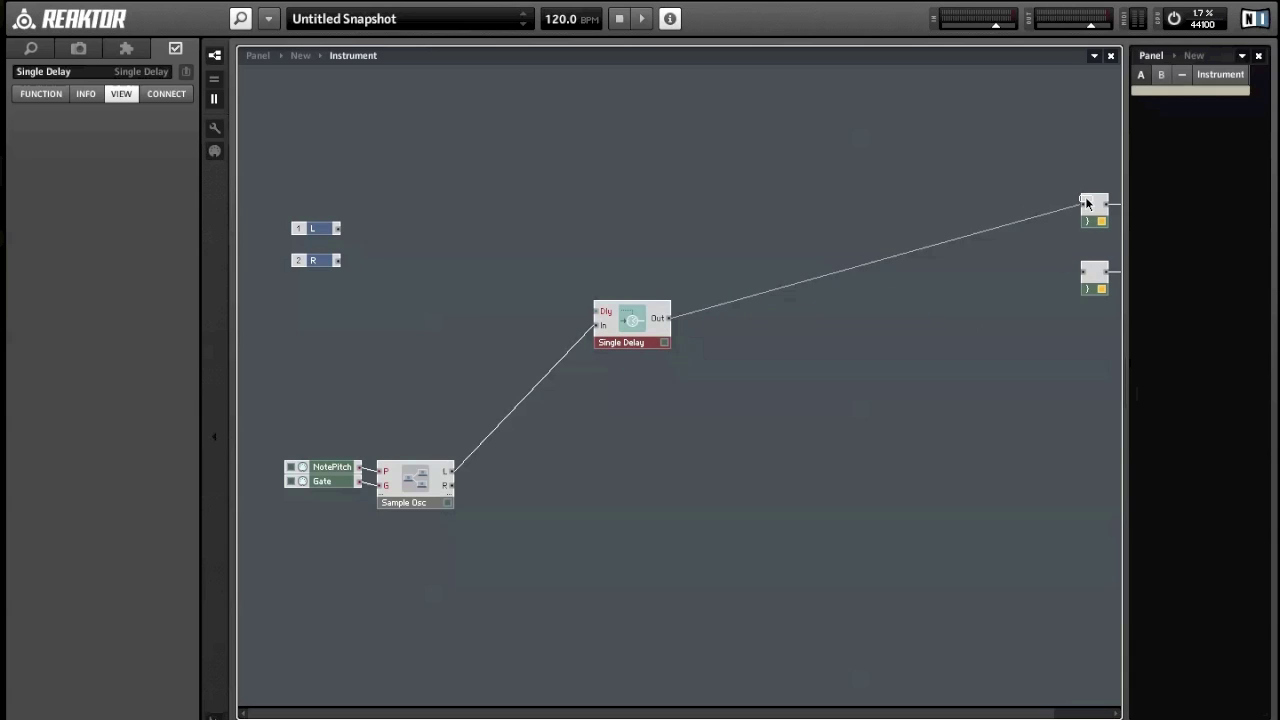
{"action": "left_click_drag", "start_coordinate": [1086, 271], "coordinate": [668, 318]}
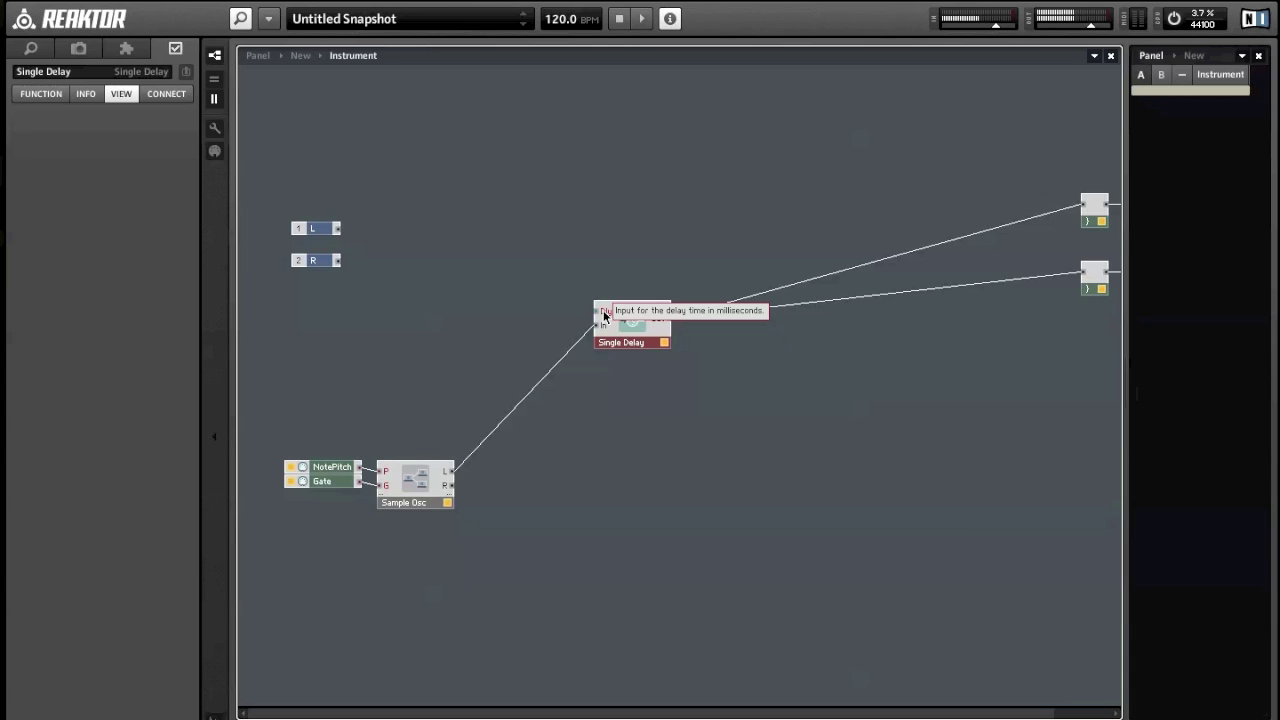
Create a Delay knob on the Single Delay's Dly input and set it to 390.
{"action": "right_click", "coordinate": [603, 316]}
{"action": "left_click", "coordinate": [640, 319]}
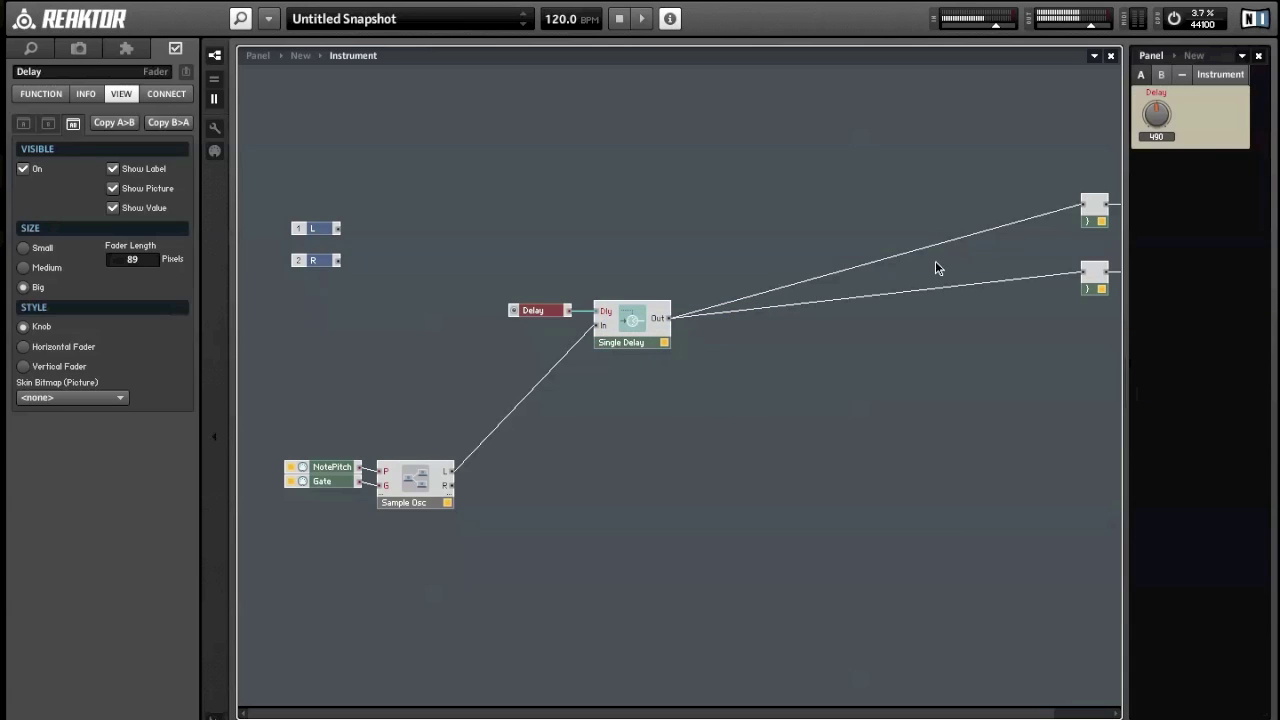
{"action": "left_click_drag", "start_coordinate": [1156, 115], "coordinate": [1161, 82]}
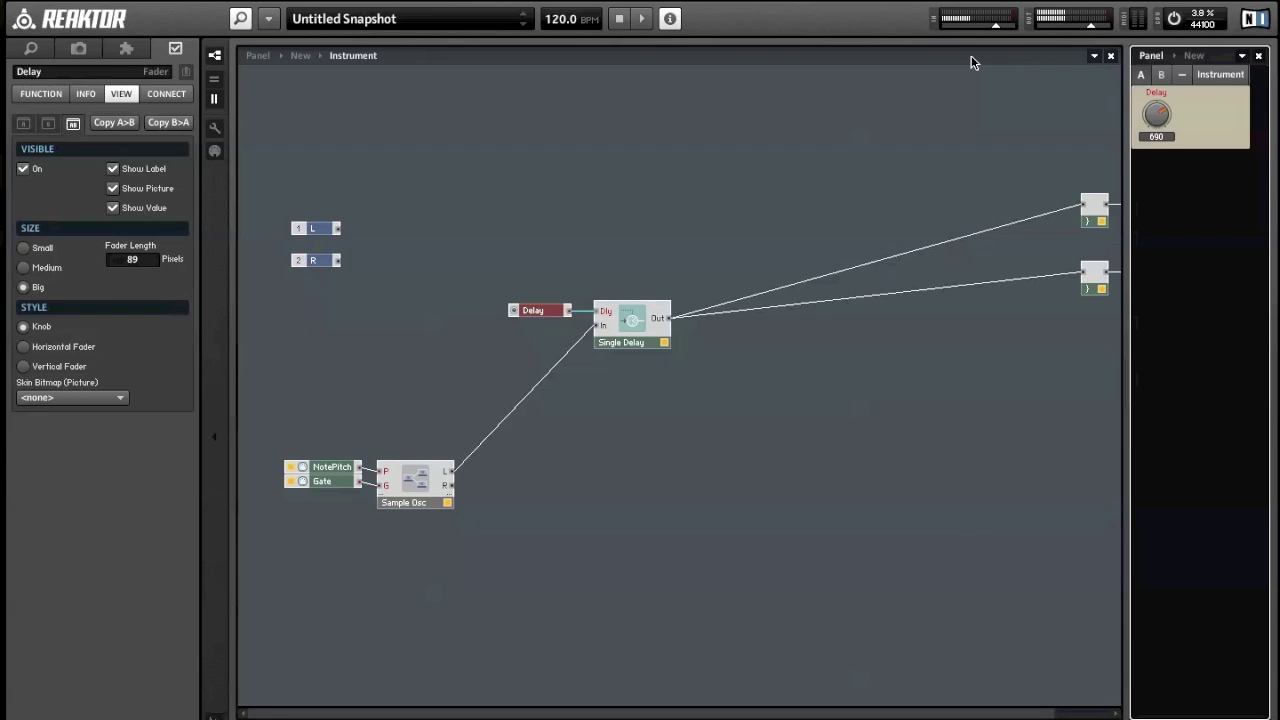
{"action": "left_click_drag", "start_coordinate": [1150, 112], "coordinate": [1136, 144]}
{"action": "left_click_drag", "start_coordinate": [623, 711], "coordinate": [767, 717]}
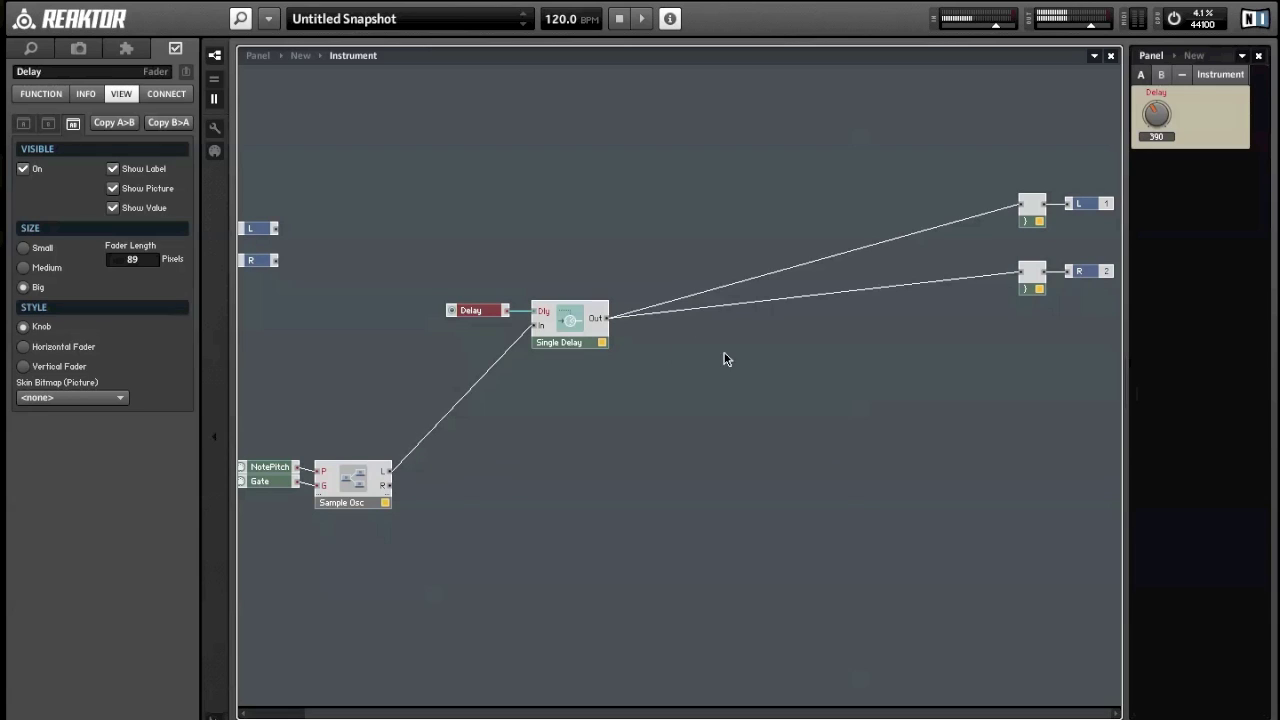
{"action": "left_click", "coordinate": [461, 400]}
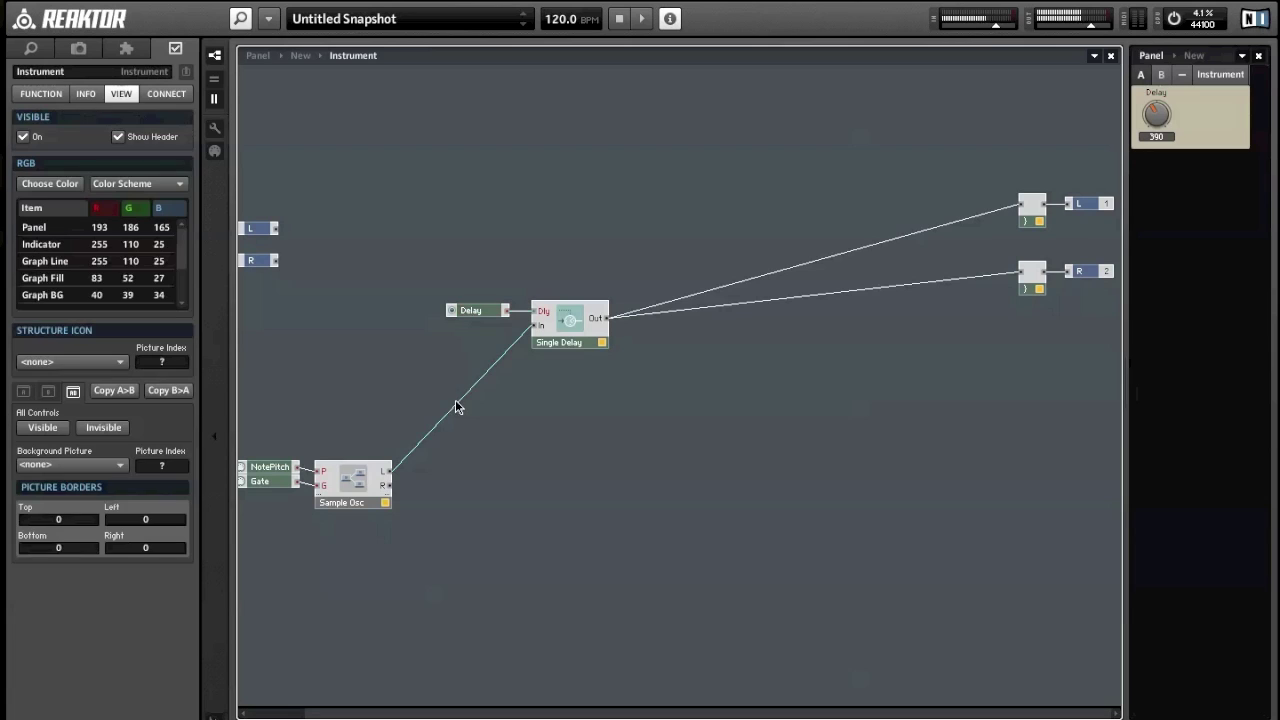
Insert a Crossfade module from the Signal Path menu and move it up on the canvas.
{"action": "right_click", "coordinate": [743, 499]}
{"action": "mouse_move", "coordinate": [781, 511]}
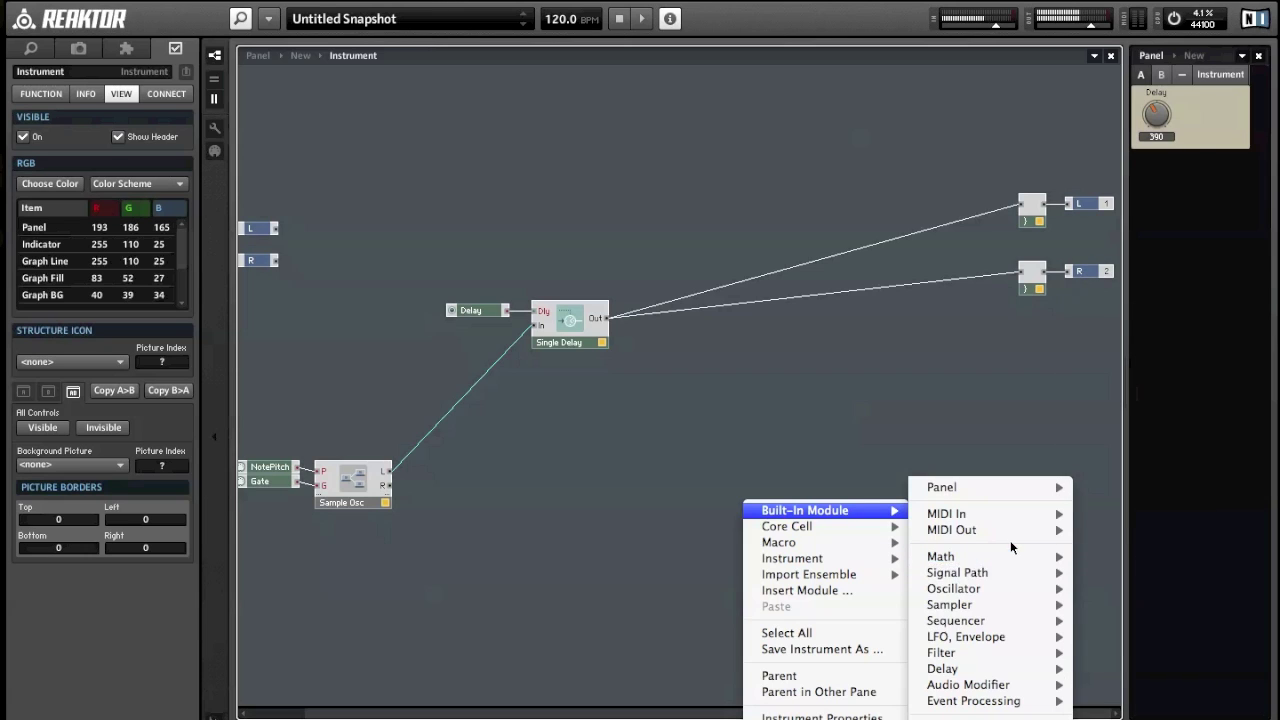
{"action": "mouse_move", "coordinate": [963, 510]}
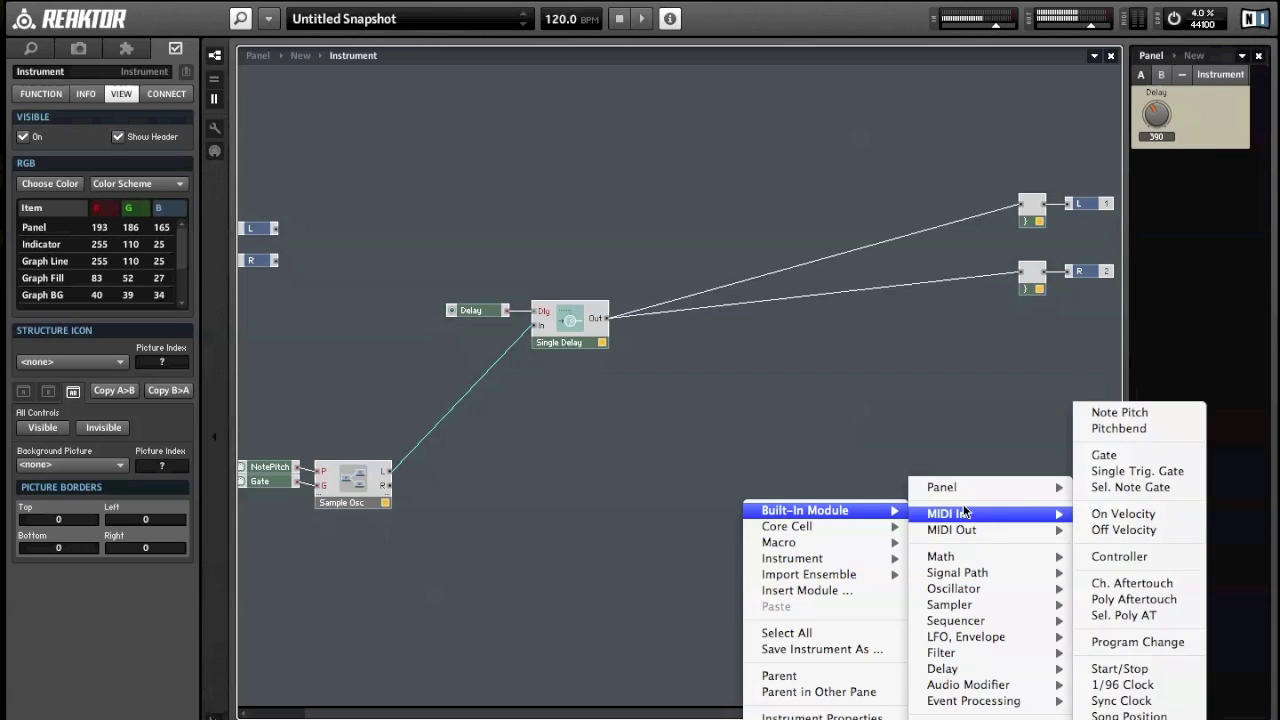
{"action": "mouse_move", "coordinate": [960, 652]}
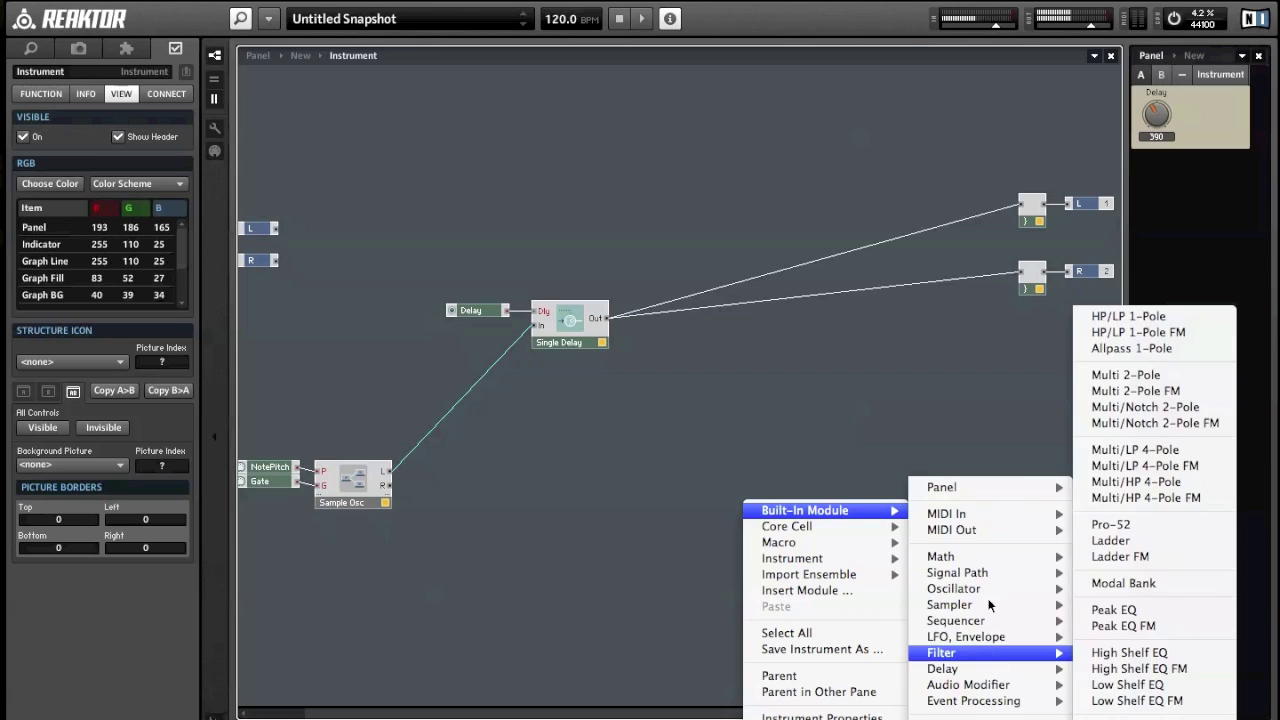
{"action": "mouse_move", "coordinate": [960, 572]}
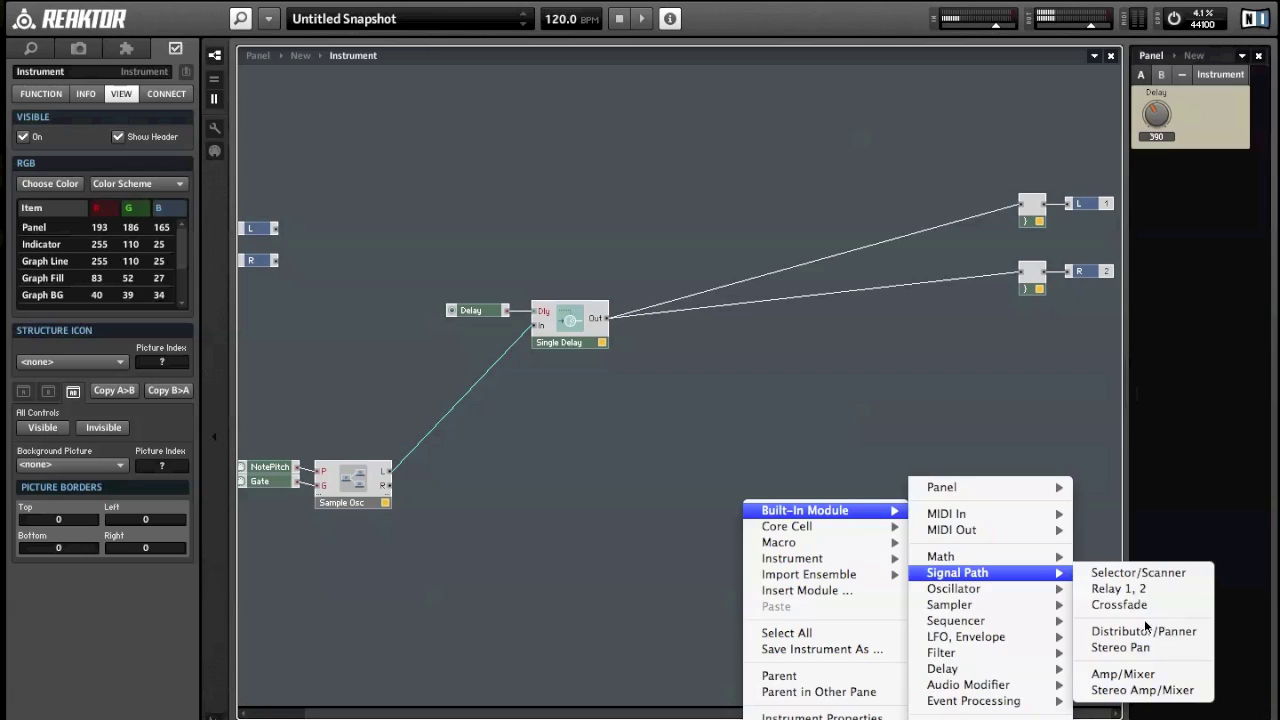
{"action": "left_click", "coordinate": [1119, 604]}
{"action": "left_click_drag", "start_coordinate": [771, 515], "coordinate": [771, 419]}
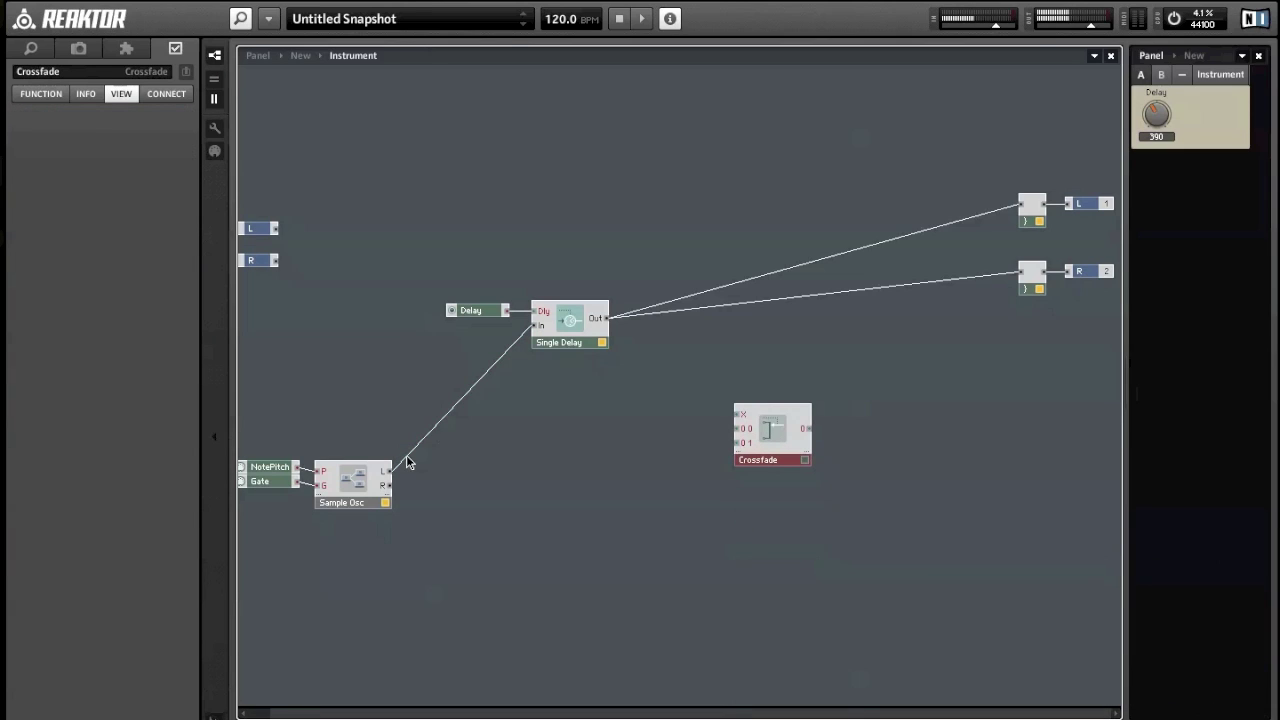
Wire Sample Osc L to Crossfade 0 0, Single Delay Out to 0 1, and Crossfade to the L output.
{"action": "left_click_drag", "start_coordinate": [388, 474], "coordinate": [645, 370]}
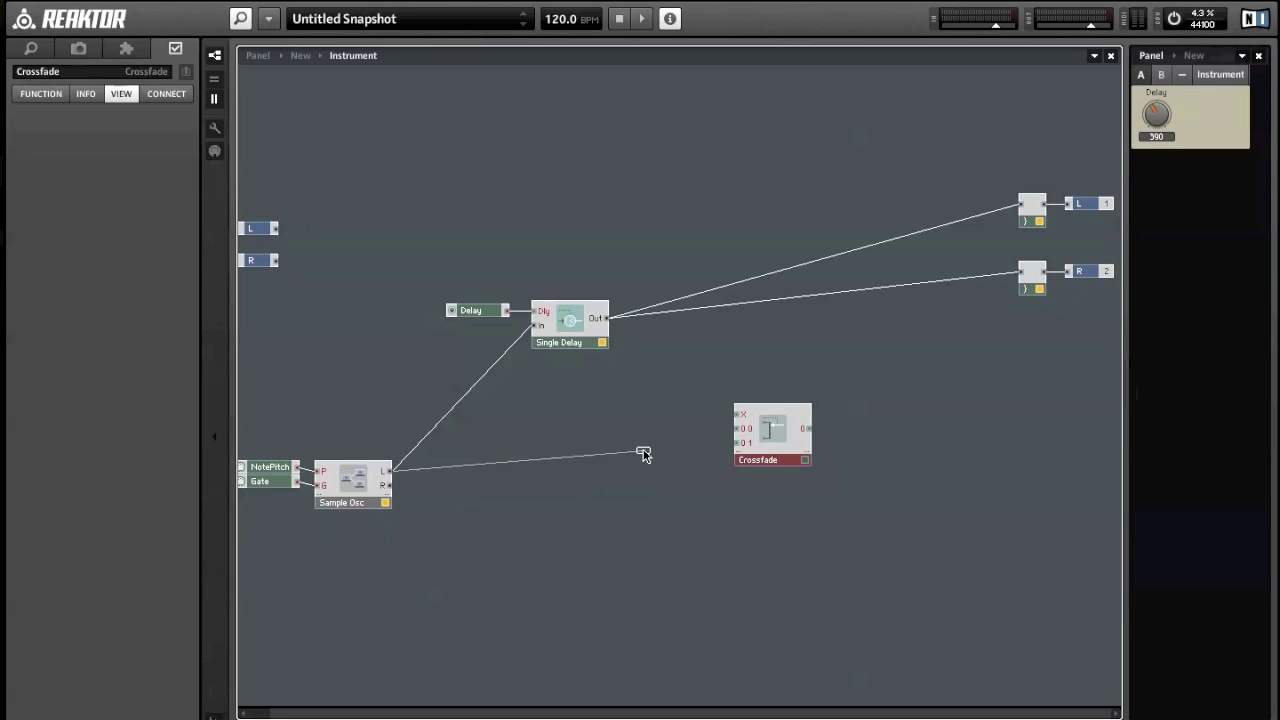
{"action": "left_click_drag", "start_coordinate": [773, 434], "coordinate": [712, 402]}
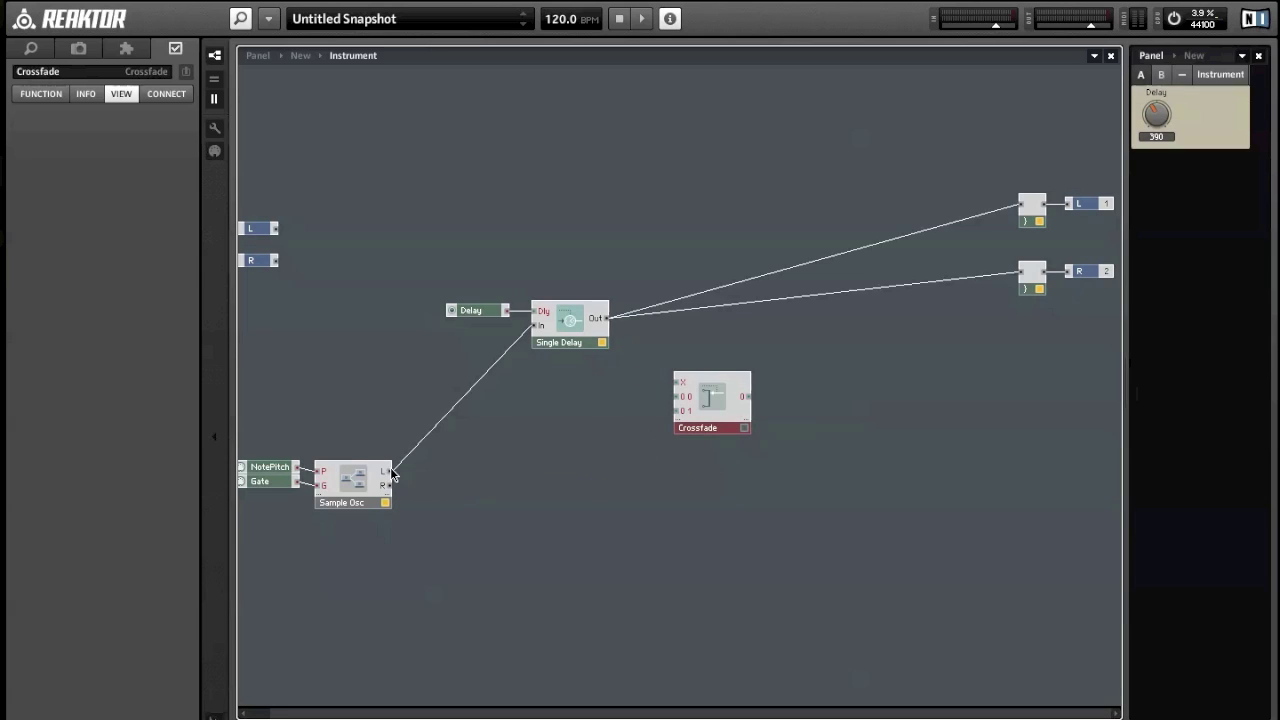
{"action": "left_click_drag", "start_coordinate": [390, 472], "coordinate": [673, 398]}
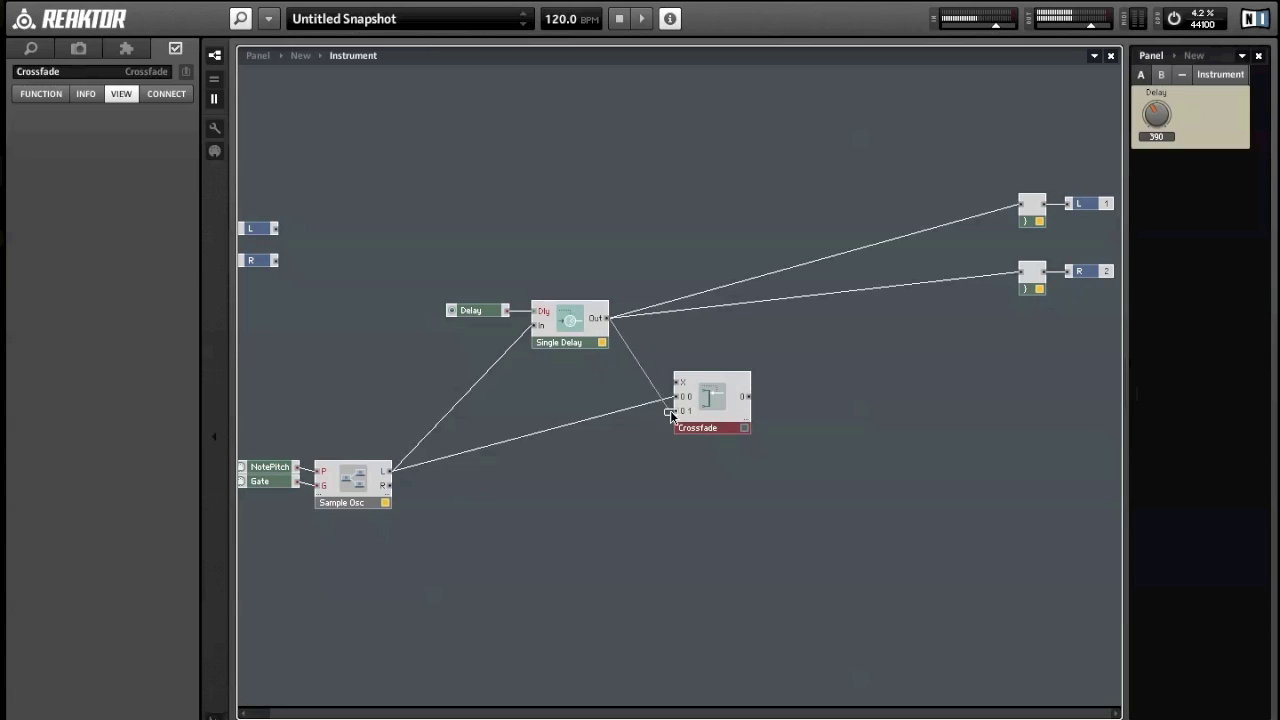
{"action": "left_click_drag", "start_coordinate": [670, 410], "coordinate": [1030, 202]}
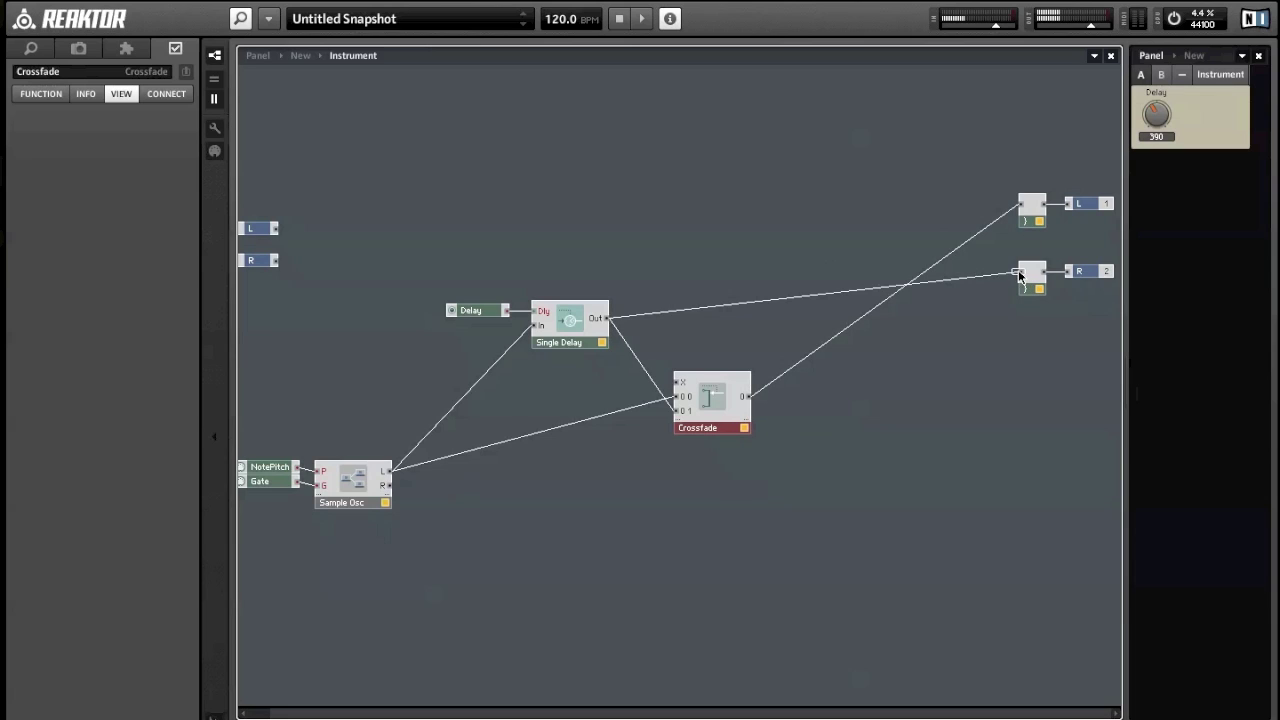
{"action": "left_click_drag", "start_coordinate": [1020, 276], "coordinate": [764, 179]}
Create a fader control on the Crossfade's X input and place it below the Delay knob.
{"action": "left_click", "coordinate": [845, 243]}
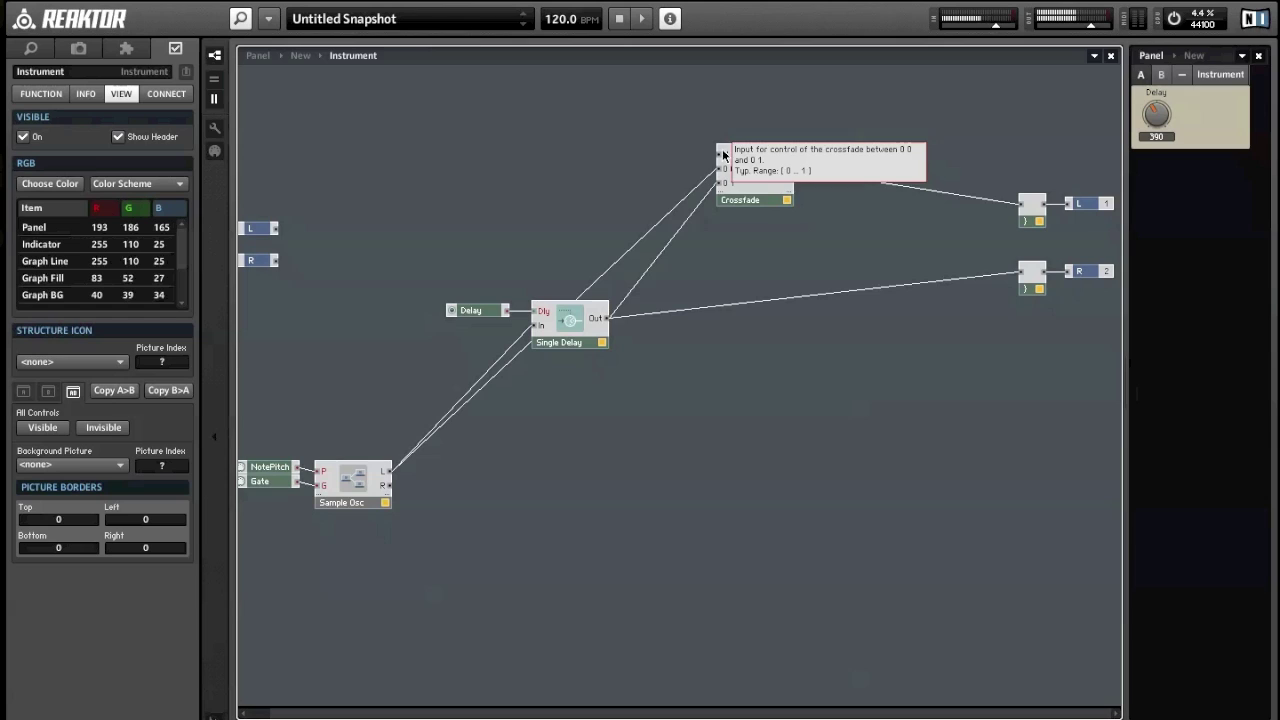
{"action": "right_click", "coordinate": [723, 155]}
{"action": "left_click", "coordinate": [679, 135]}
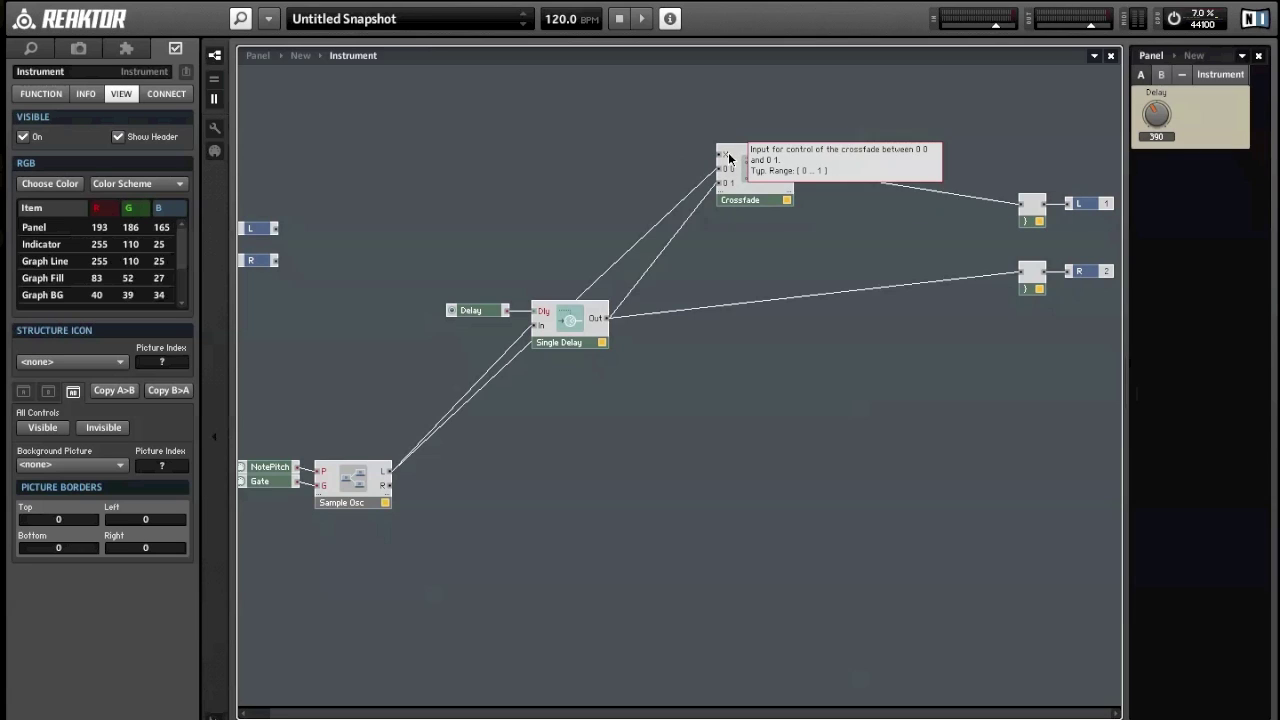
{"action": "right_click", "coordinate": [727, 155]}
{"action": "left_click", "coordinate": [655, 128]}
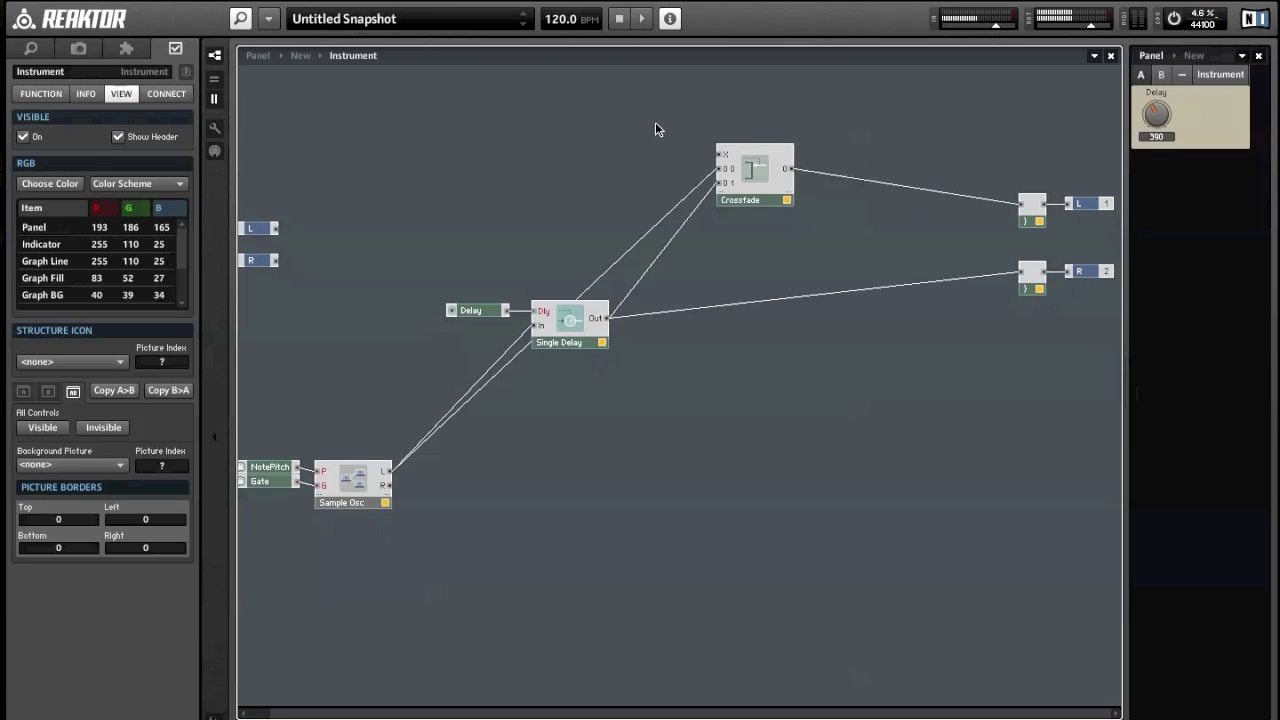
{"action": "right_click", "coordinate": [727, 155]}
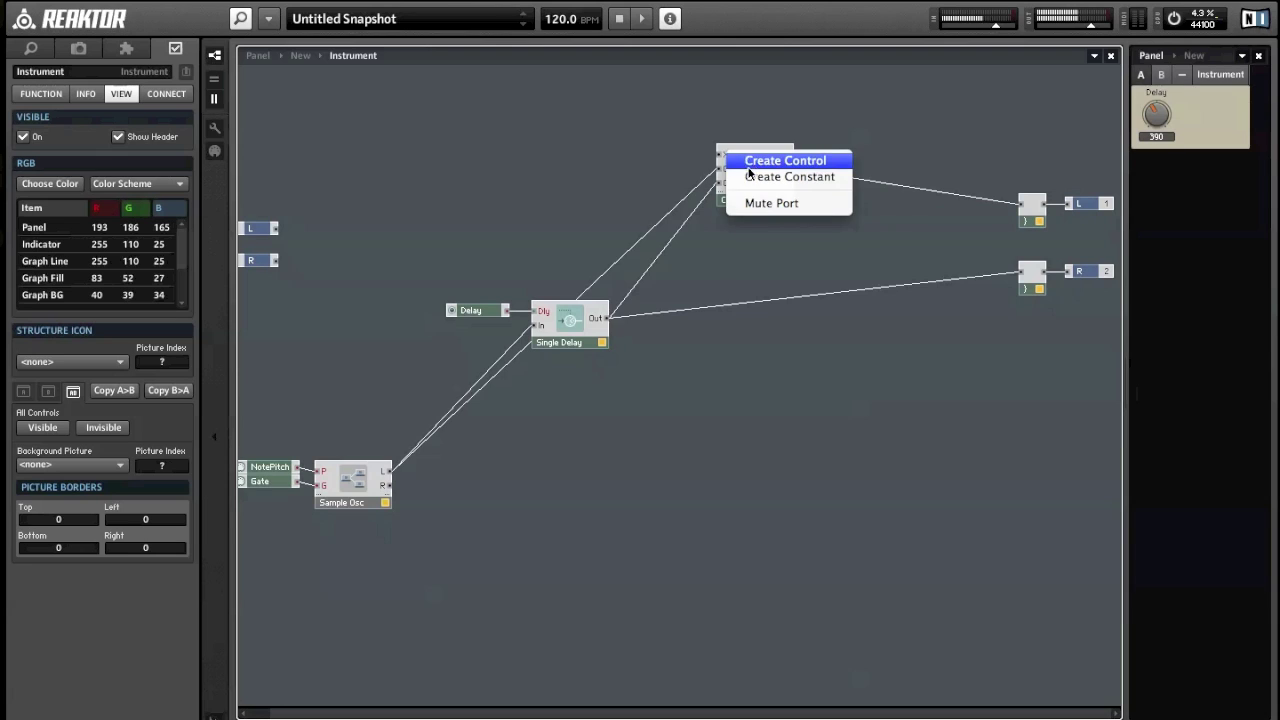
{"action": "left_click", "coordinate": [751, 173]}
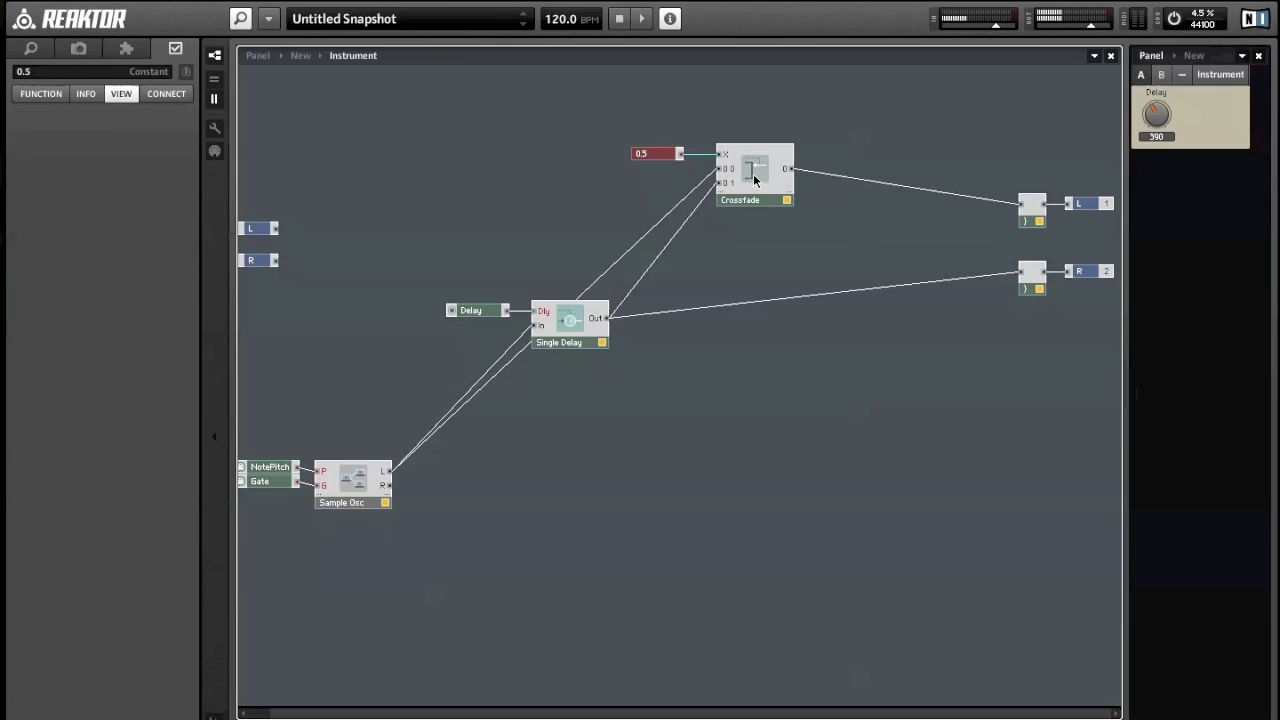
{"action": "key", "text": "ctrl+z"}
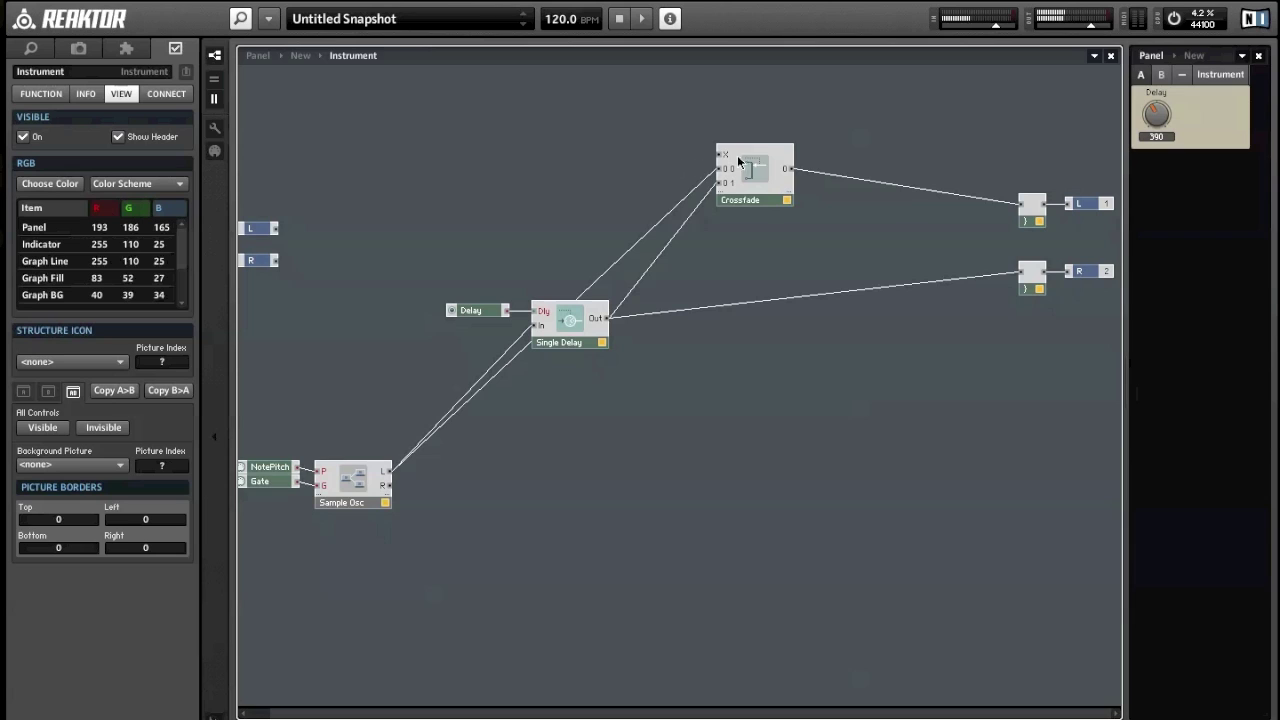
{"action": "right_click", "coordinate": [727, 155]}
{"action": "left_click", "coordinate": [750, 164]}
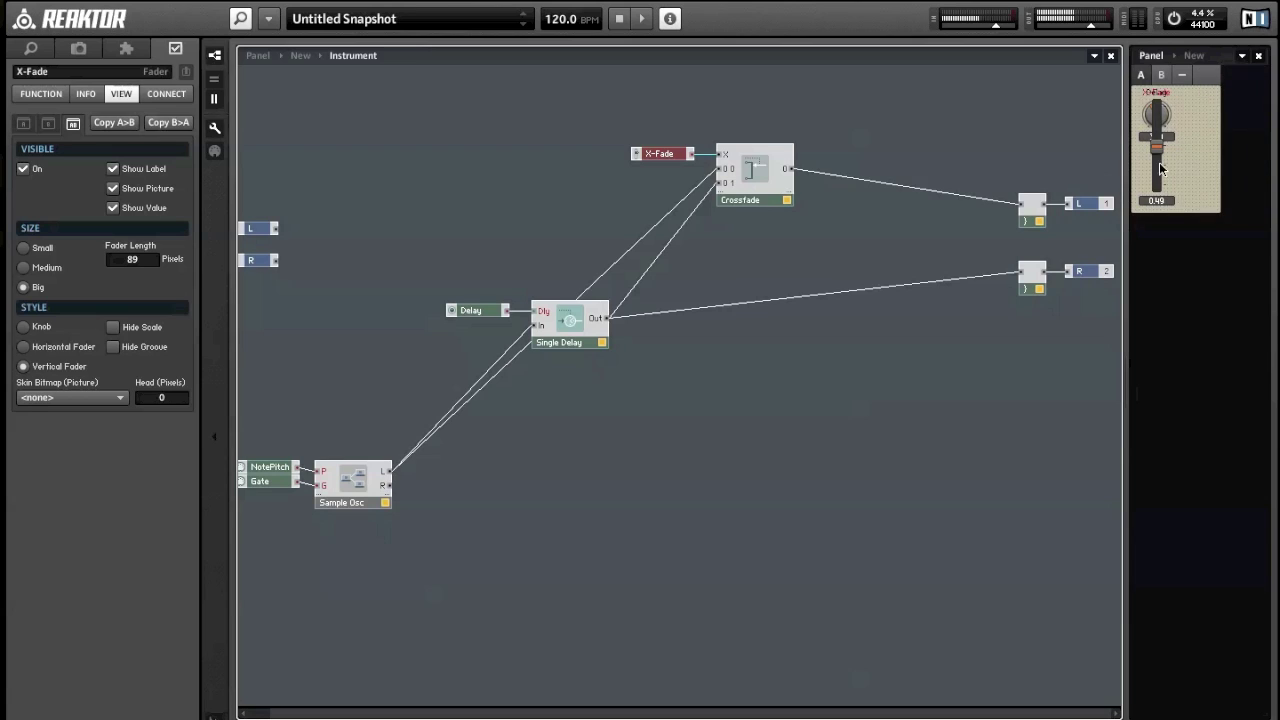
{"action": "left_click_drag", "start_coordinate": [1160, 170], "coordinate": [1160, 255]}
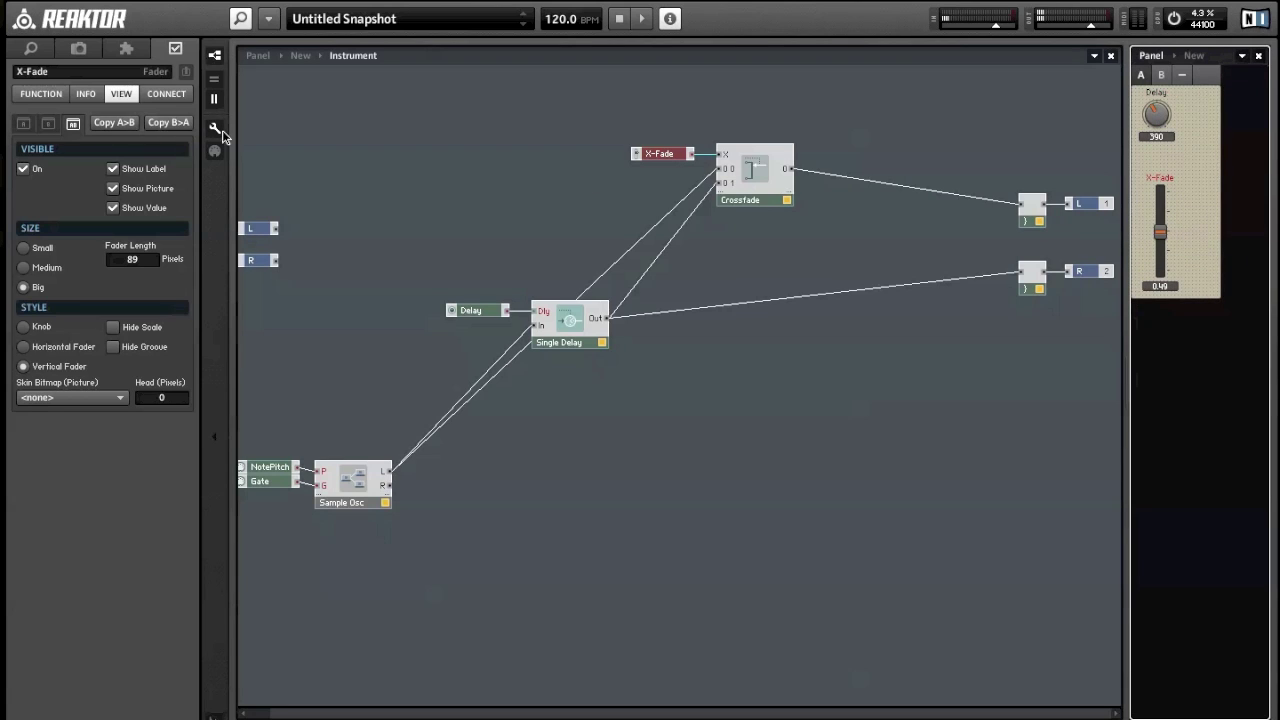
Make the control a knob named D/W at about 0.38, and wire Crossfade to the R output.
{"action": "left_click", "coordinate": [24, 327]}
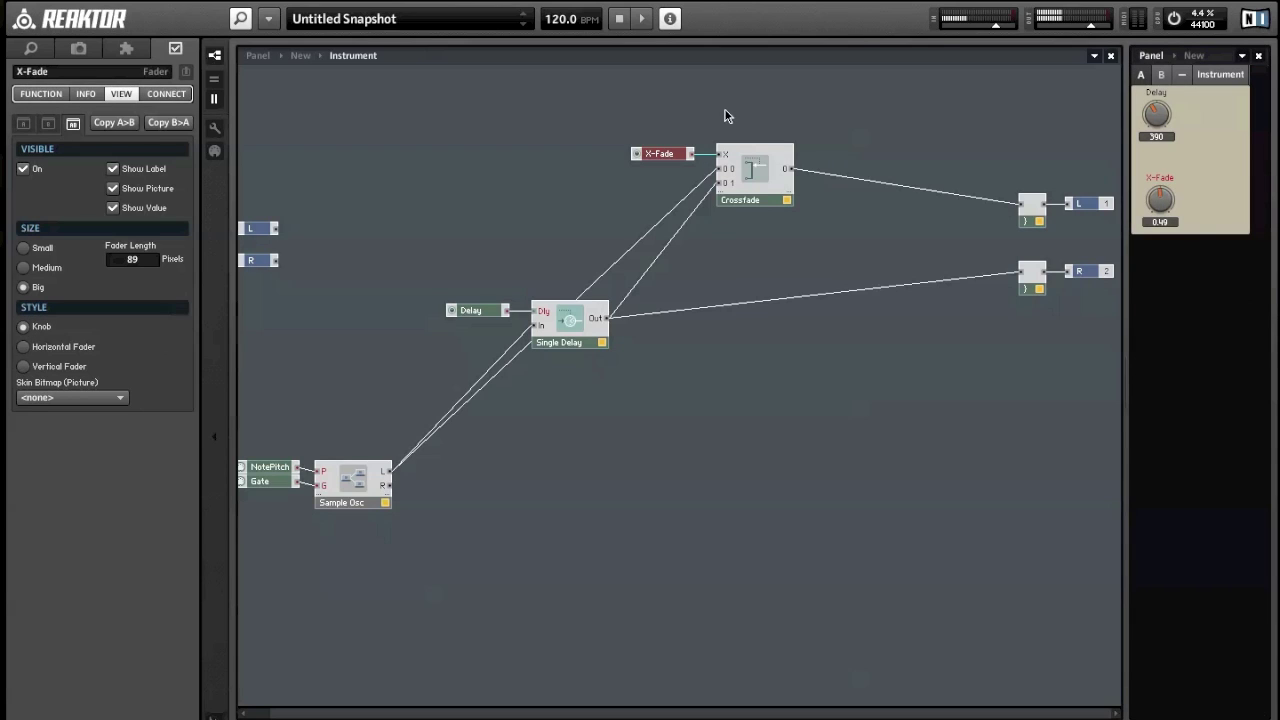
{"action": "left_click", "coordinate": [79, 73]}
{"action": "type", "text": "D/W"}
{"action": "key", "text": "Return"}
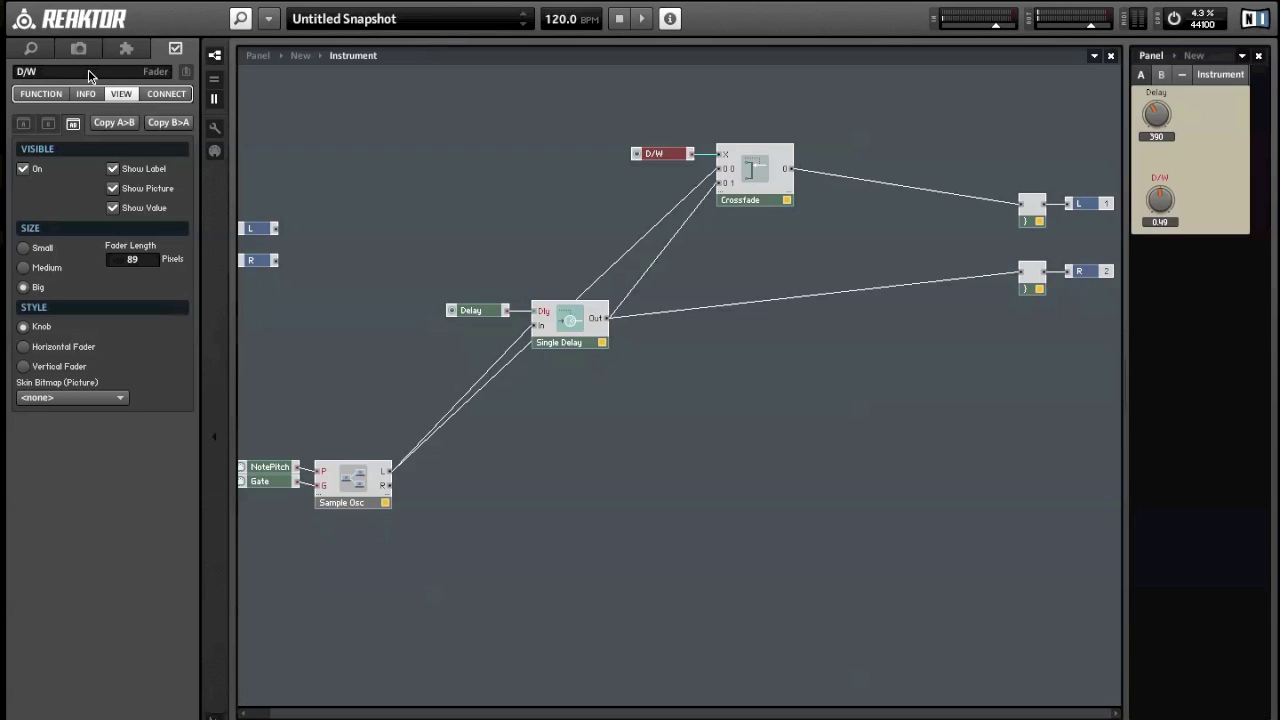
{"action": "left_click_drag", "start_coordinate": [1159, 200], "coordinate": [1177, 167]}
{"action": "mouse_move", "coordinate": [790, 169]}
{"action": "left_mouse_down"}
{"action": "mouse_move", "coordinate": [1028, 271]}
{"action": "mouse_move", "coordinate": [790, 169]}
{"action": "left_mouse_up"}
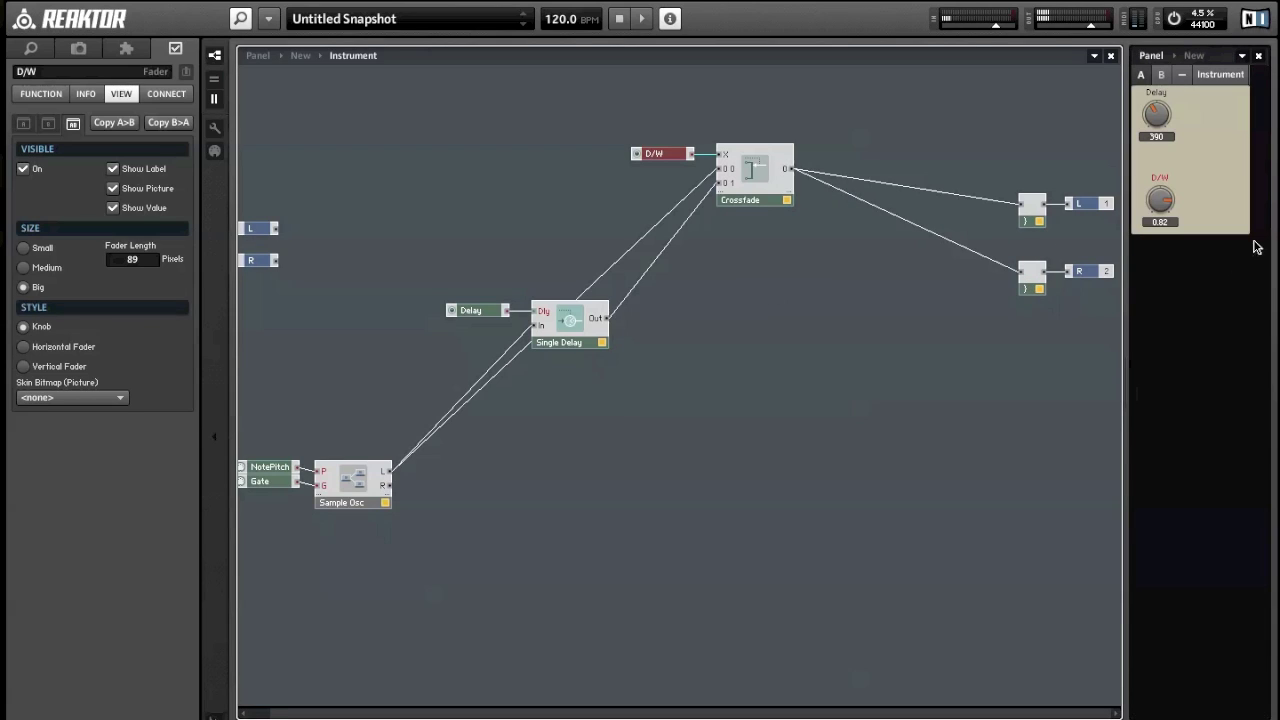
{"action": "left_click_drag", "start_coordinate": [1168, 190], "coordinate": [1173, 240]}
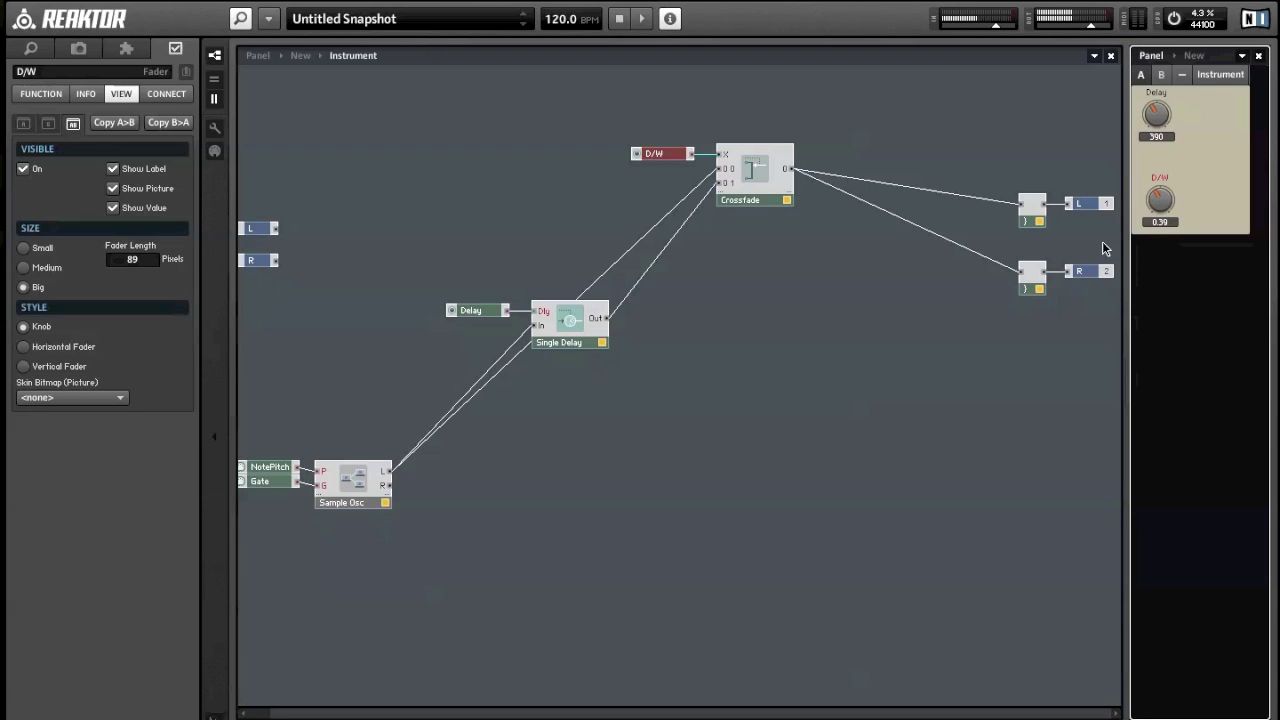
{"action": "left_click", "coordinate": [629, 402]}
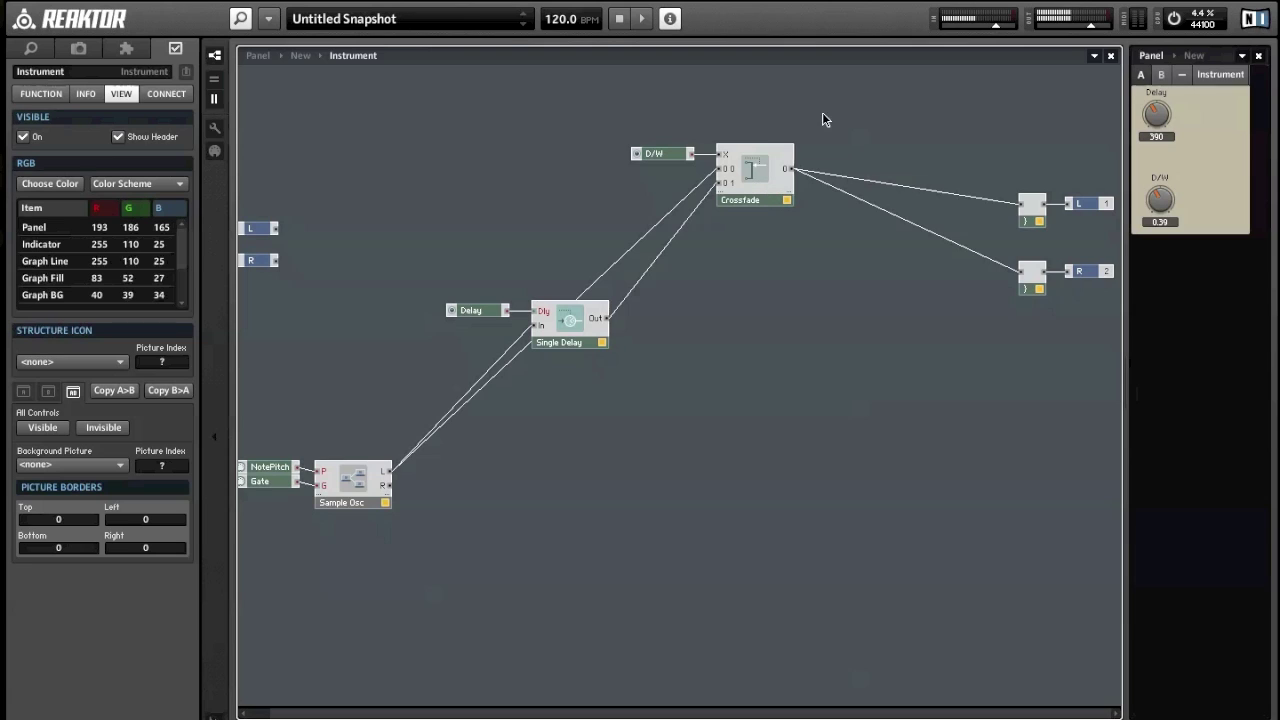
Move the Delay and Single Delay modules up-left and the Crossfade and D/W modules right.
{"action": "left_click_drag", "start_coordinate": [430, 196], "coordinate": [606, 360]}
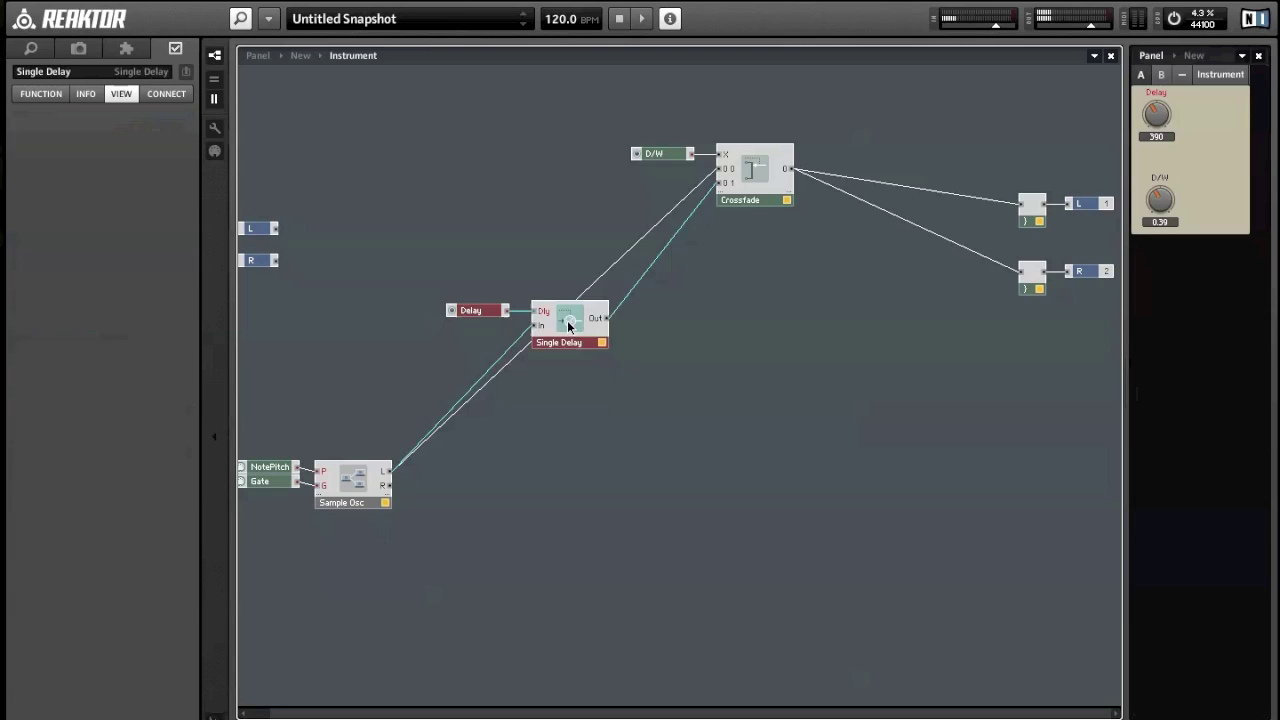
{"action": "left_click_drag", "start_coordinate": [568, 322], "coordinate": [505, 154]}
{"action": "left_click_drag", "start_coordinate": [808, 322], "coordinate": [650, 117]}
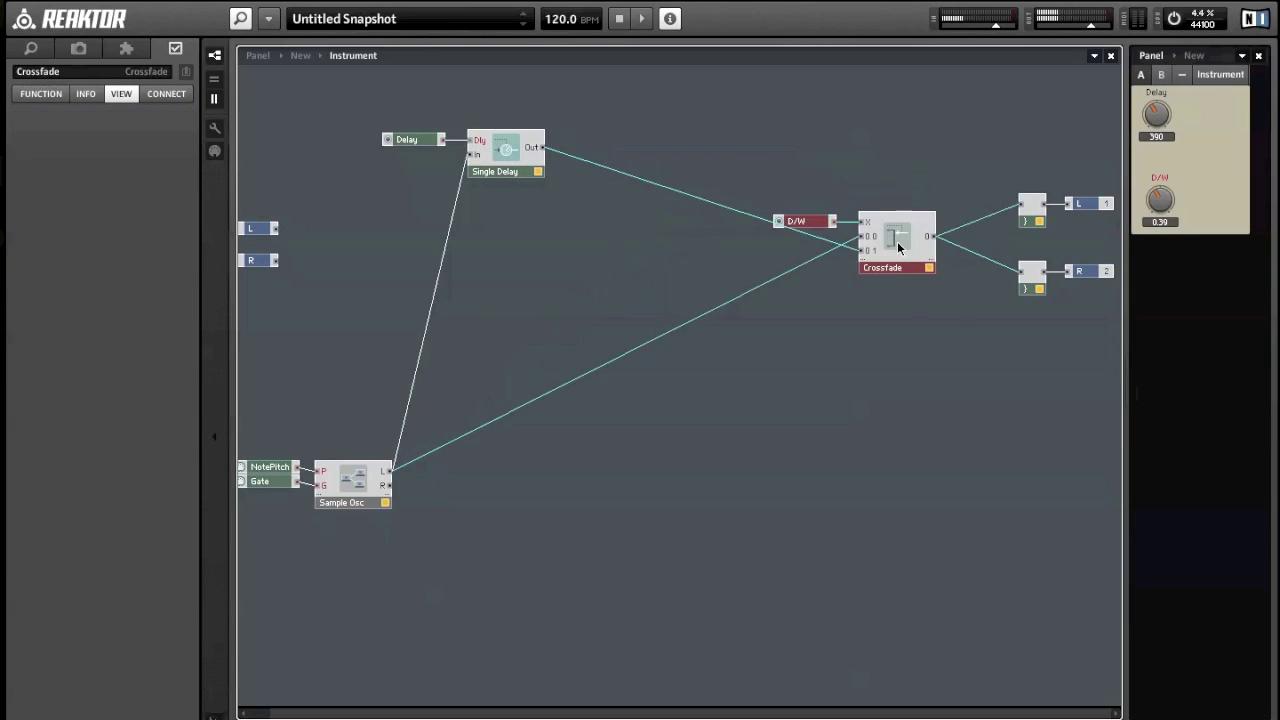
{"action": "left_click_drag", "start_coordinate": [897, 241], "coordinate": [956, 237]}
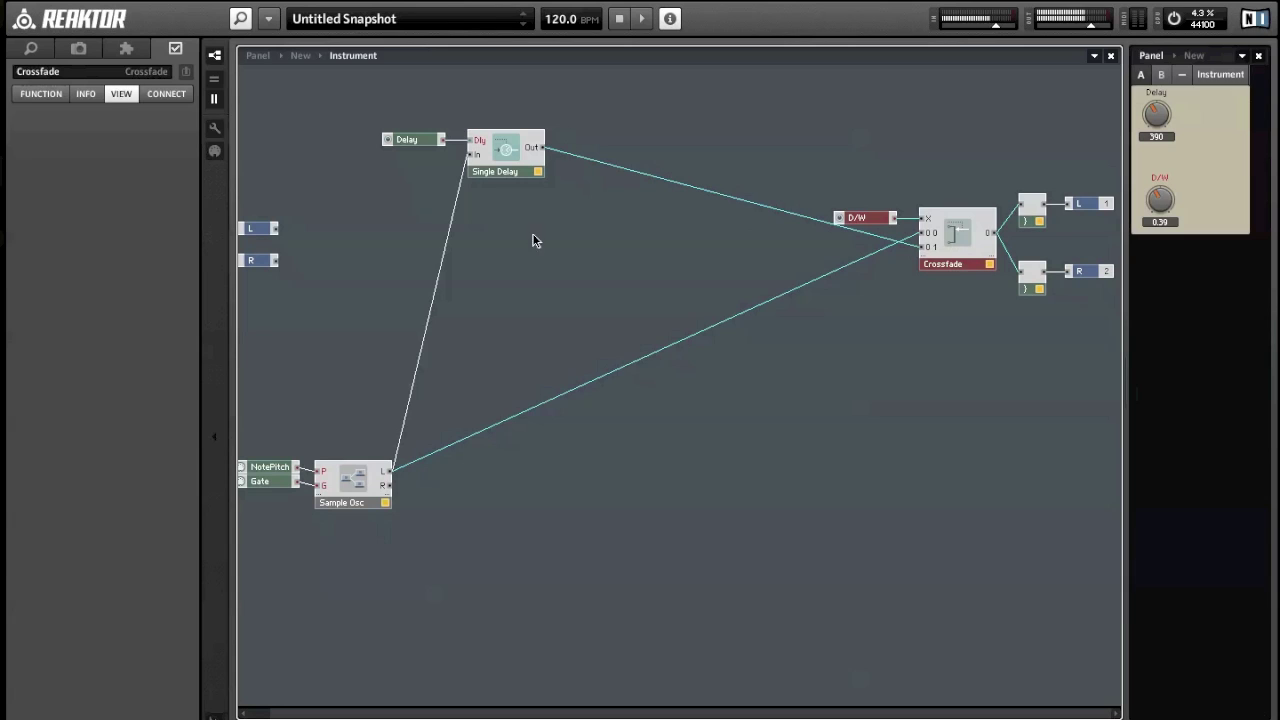
Nudge the Delay and Single Delay pair down and fine-tune the Single Delay's position.
{"action": "left_click_drag", "start_coordinate": [537, 247], "coordinate": [411, 128]}
{"action": "key", "text": "Down"}
{"action": "key", "text": "Down"}
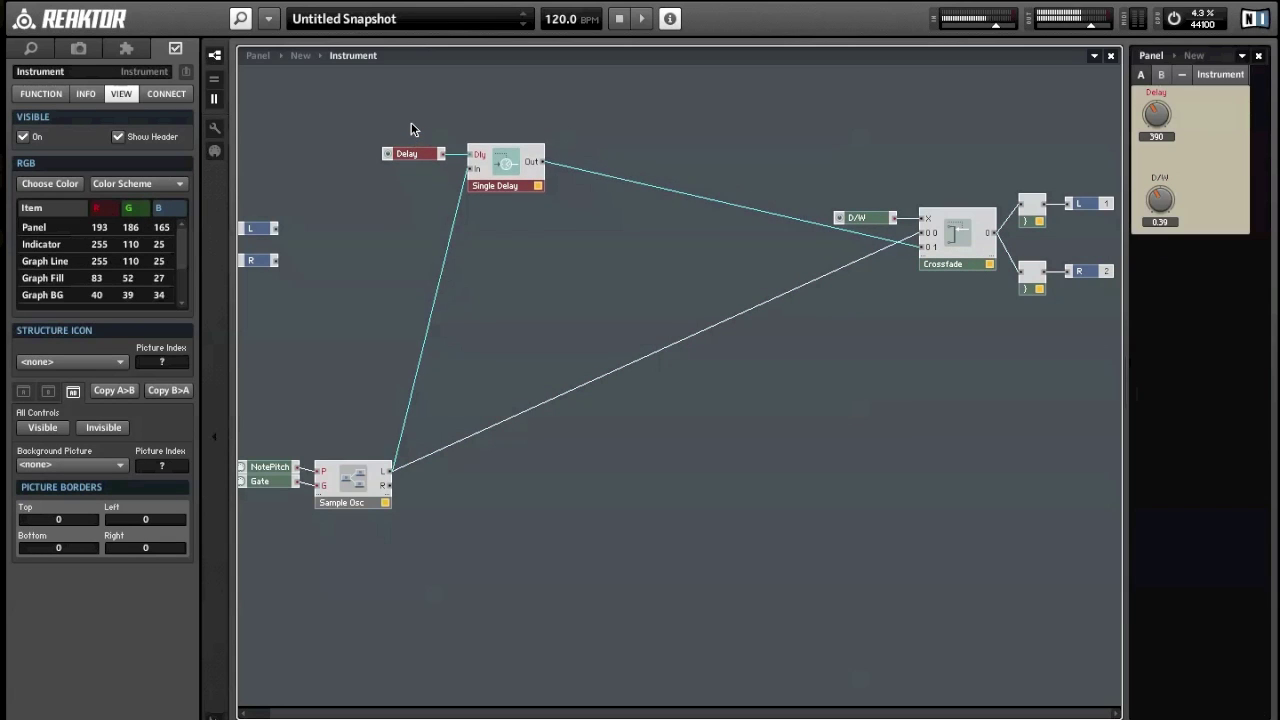
{"action": "key", "text": "Down"}
{"action": "key", "text": "Down"}
{"action": "key", "text": "Down"}
{"action": "key", "text": "Down"}
{"action": "key", "text": "Down"}
{"action": "key", "text": "Down"}
{"action": "key", "text": "Down"}
{"action": "key", "text": "Down"}
{"action": "key", "text": "Down"}
{"action": "key", "text": "Down"}
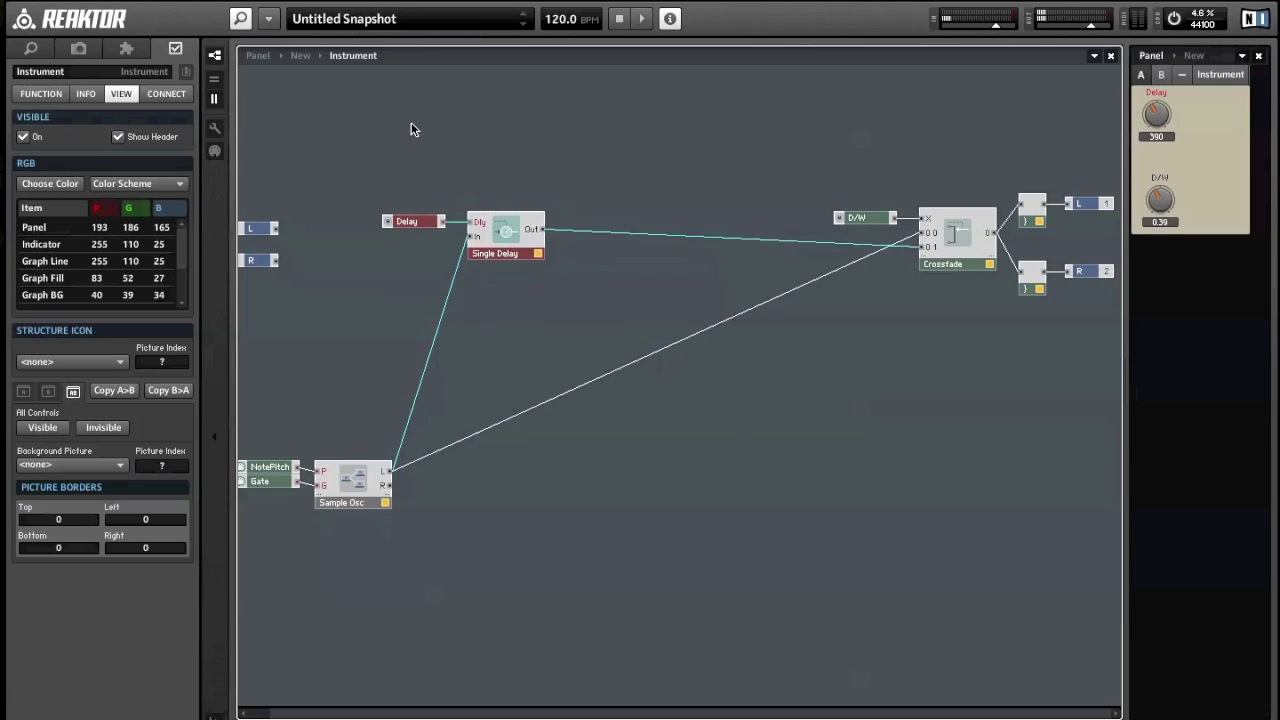
{"action": "key", "text": "Down"}
{"action": "key", "text": "Down"}
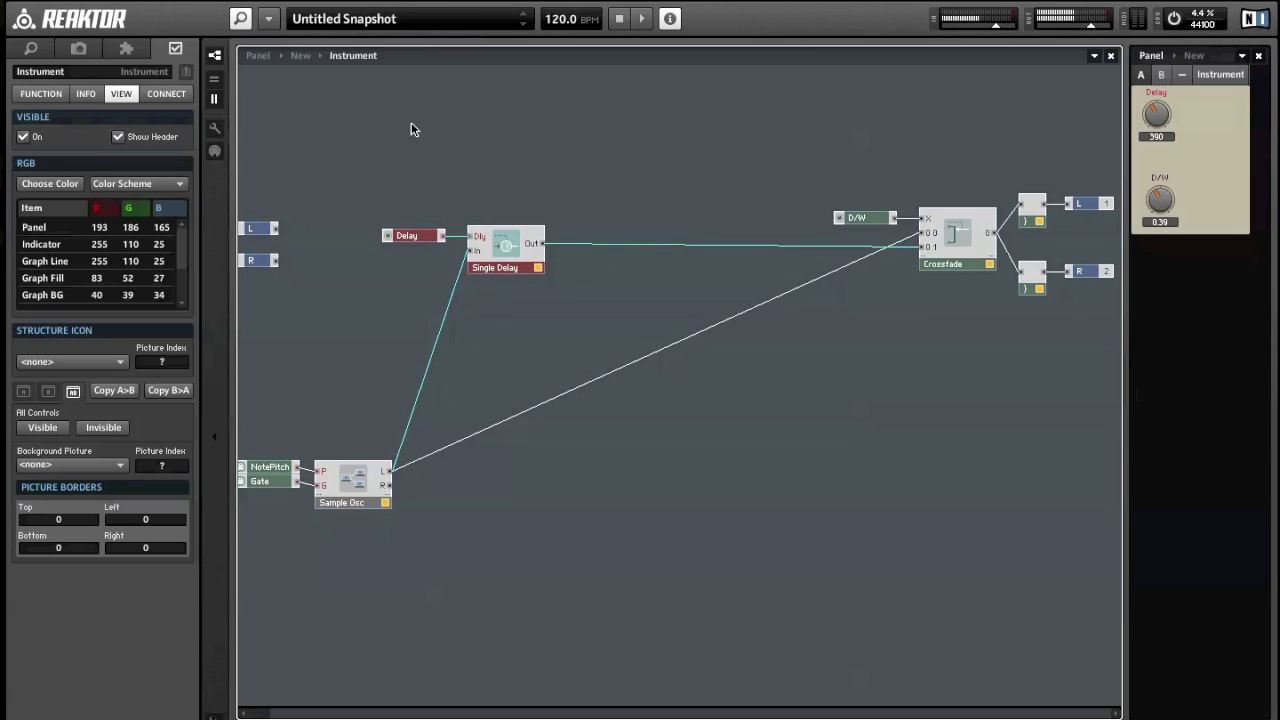
{"action": "key", "text": "Down"}
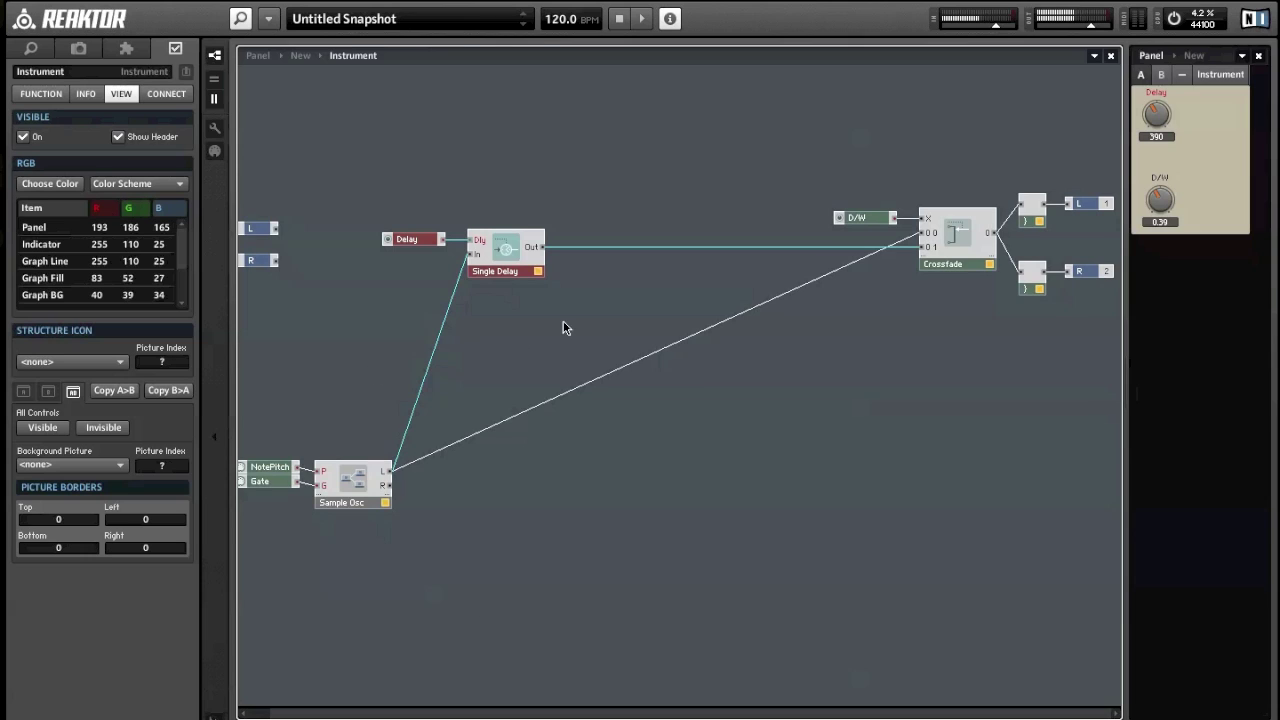
{"action": "mouse_move", "coordinate": [541, 277]}
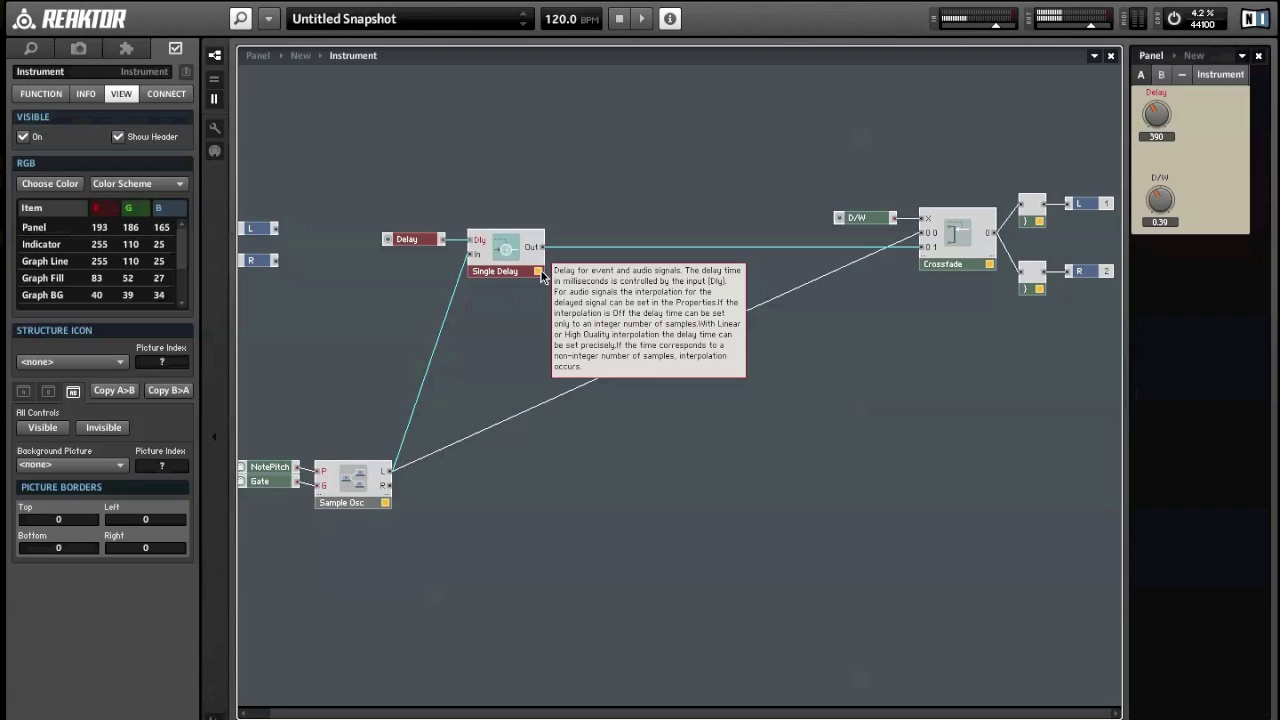
{"action": "left_click", "coordinate": [584, 268]}
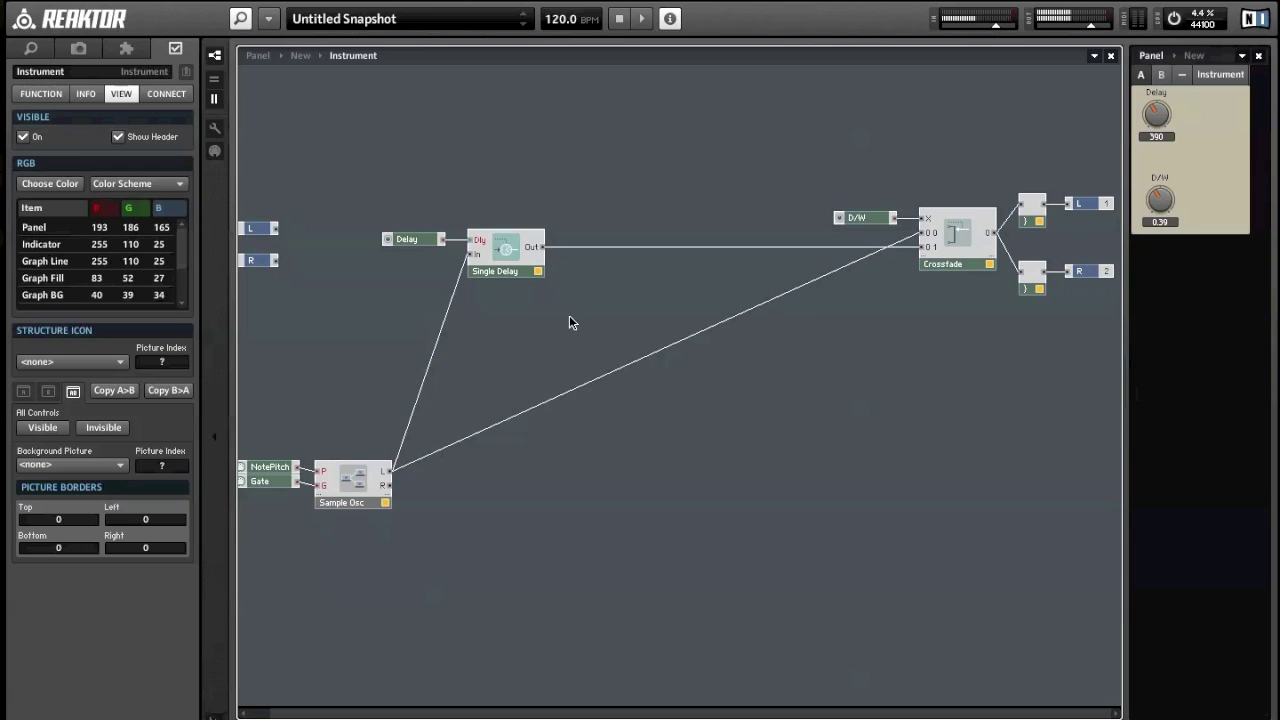
{"action": "mouse_move", "coordinate": [545, 256]}
{"action": "left_click", "coordinate": [513, 243]}
{"action": "left_click_drag", "start_coordinate": [513, 243], "coordinate": [517, 211]}
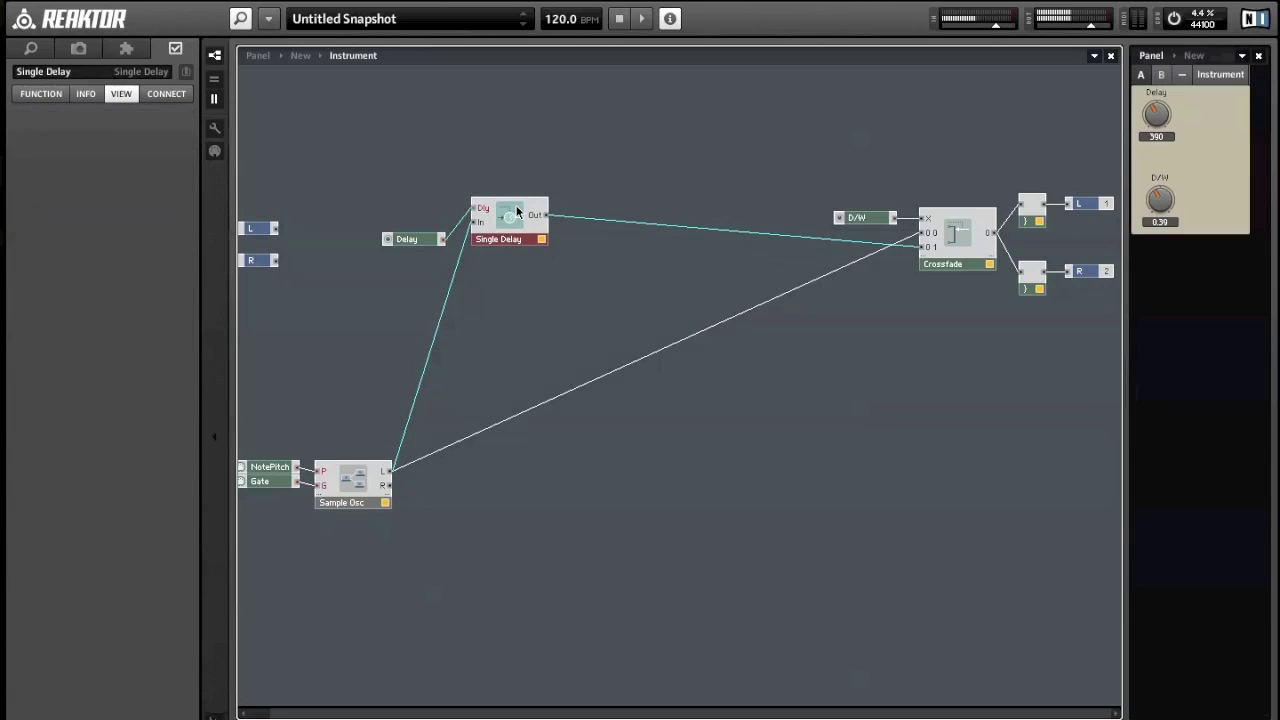
{"action": "left_click", "coordinate": [423, 228]}
{"action": "left_click_drag", "start_coordinate": [423, 235], "coordinate": [488, 236]}
{"action": "left_click", "coordinate": [475, 336]}
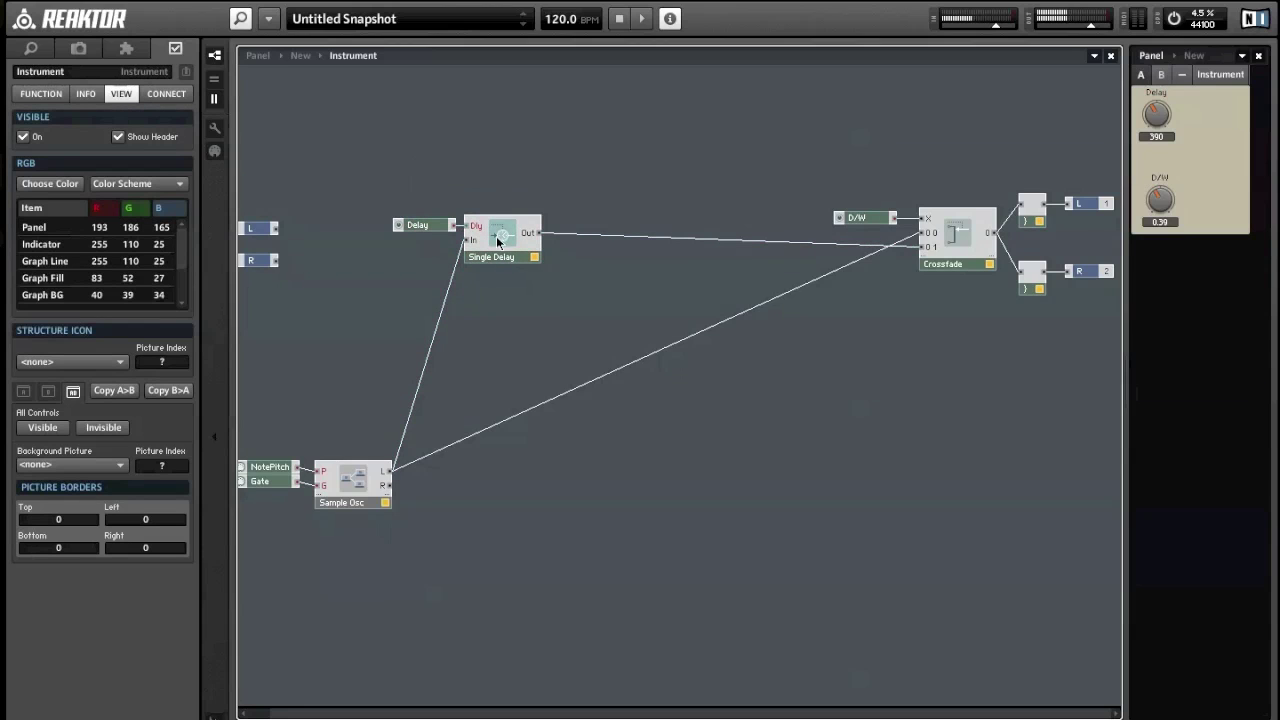
{"action": "mouse_move", "coordinate": [506, 233]}
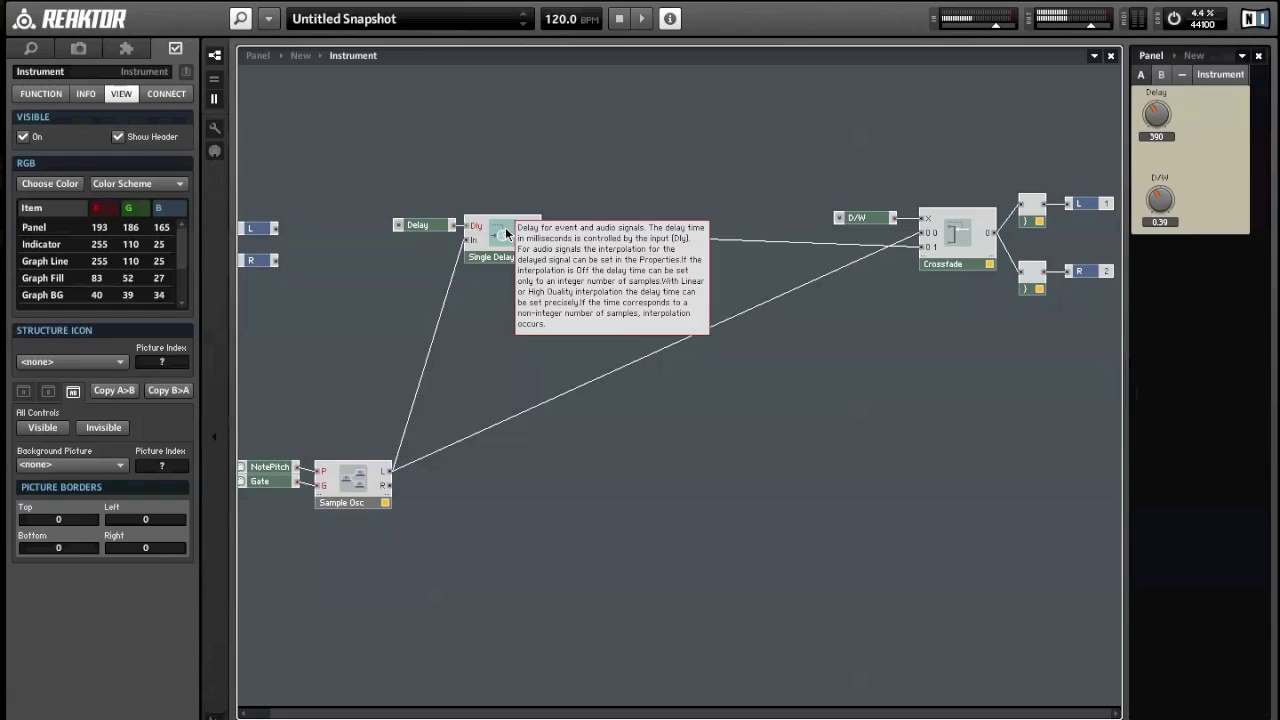
Insert an Add module from the Math menu and move it lower on the canvas.
{"action": "right_click", "coordinate": [492, 286]}
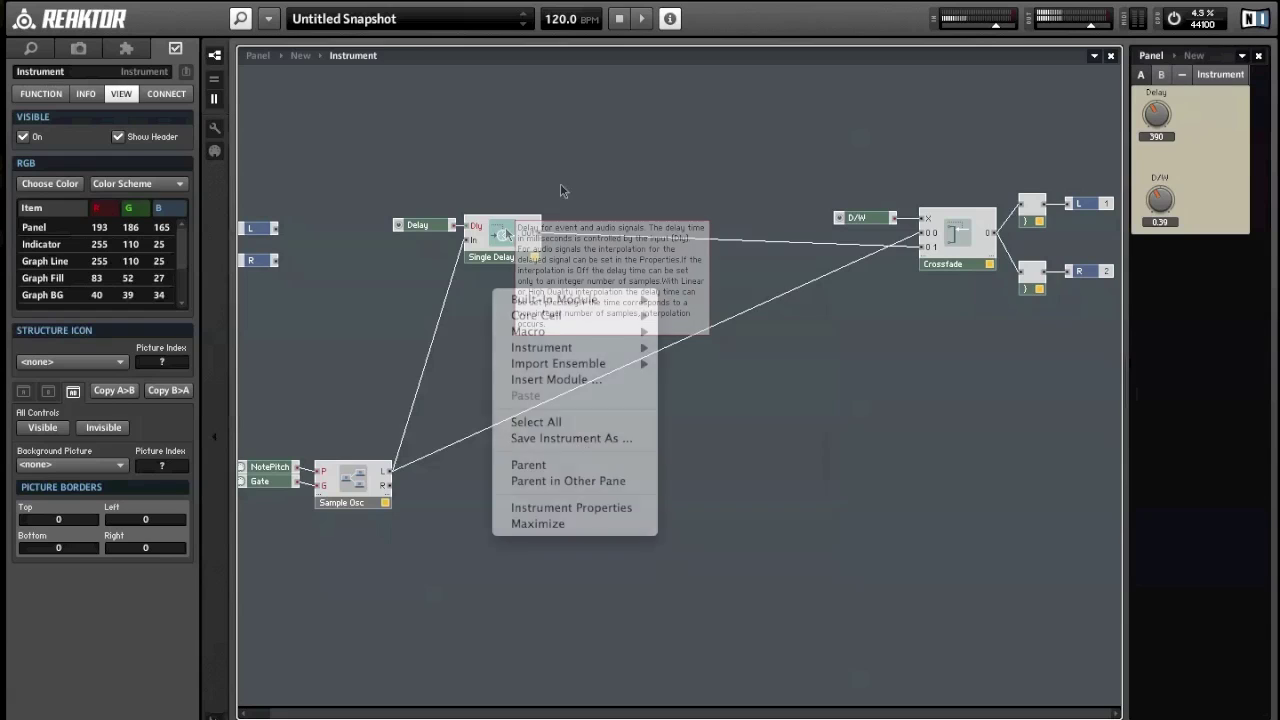
{"action": "key", "text": "Escape"}
{"action": "right_click", "coordinate": [522, 286]}
{"action": "mouse_move", "coordinate": [567, 304]}
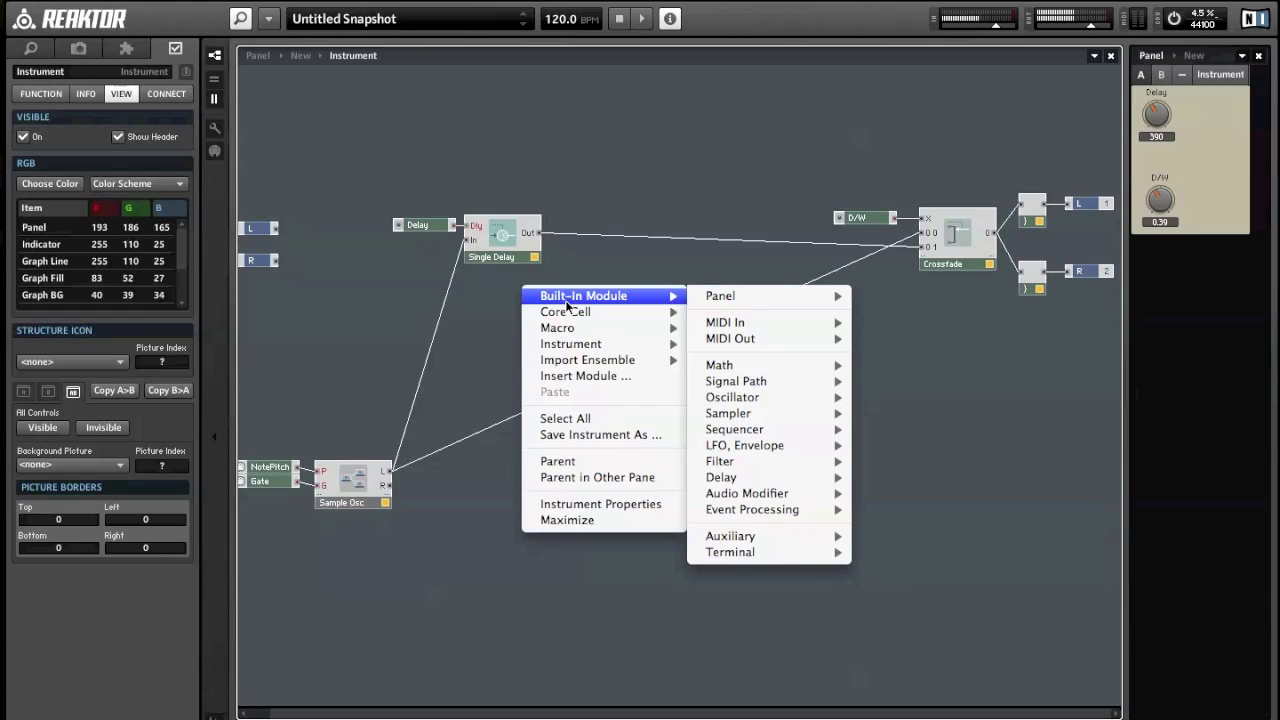
{"action": "mouse_move", "coordinate": [745, 369]}
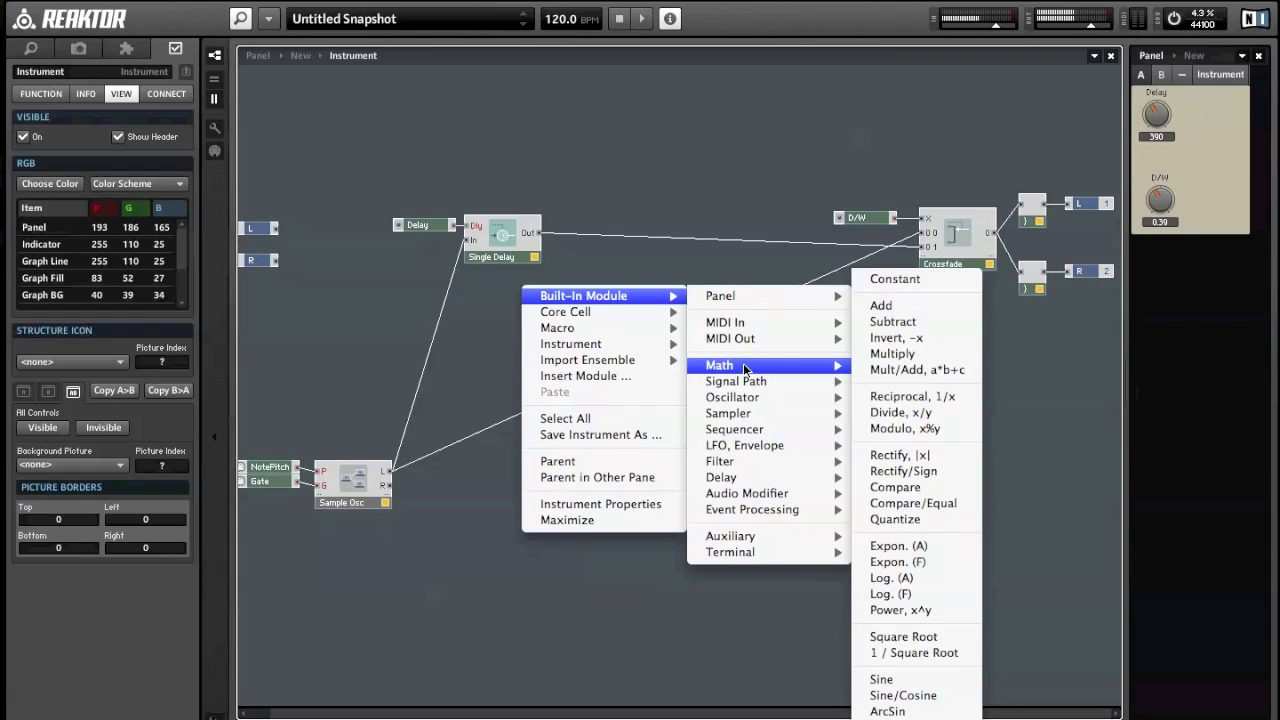
{"action": "left_click", "coordinate": [902, 304]}
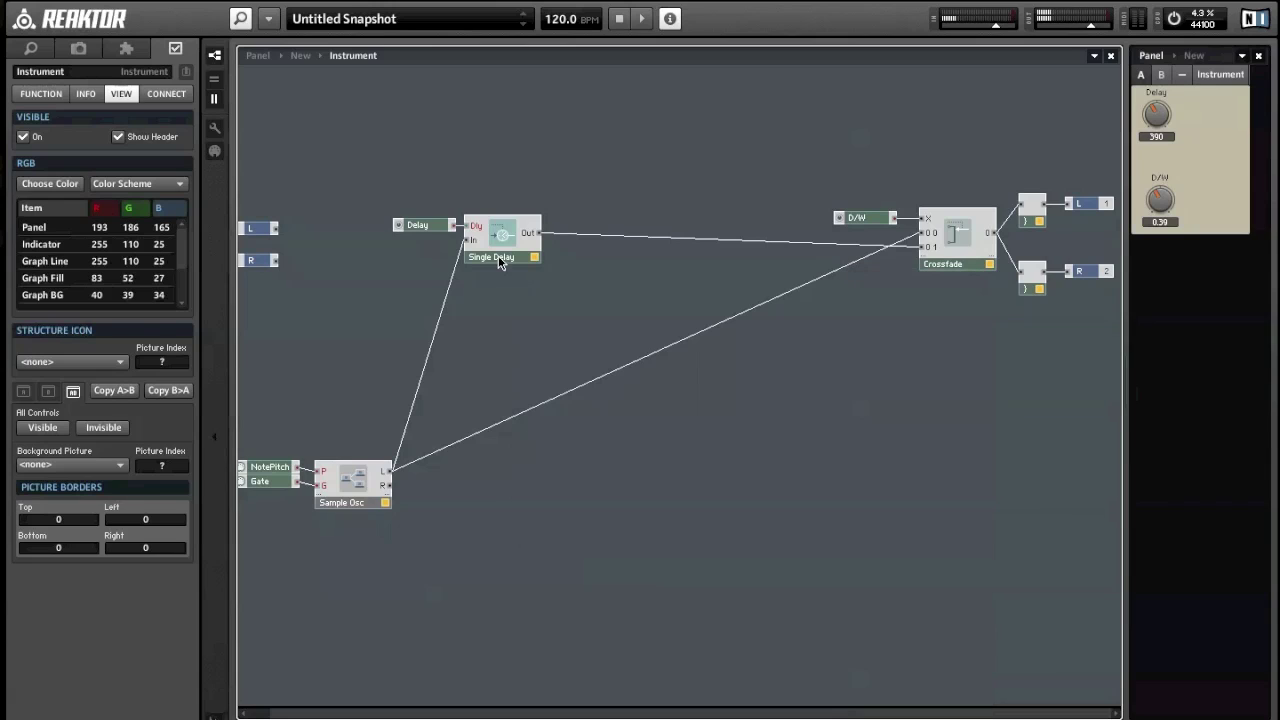
{"action": "left_click_drag", "start_coordinate": [537, 322], "coordinate": [475, 373]}
Insert a Multiply module from the Math menu and arrange it beside the Add module.
{"action": "right_click", "coordinate": [519, 330]}
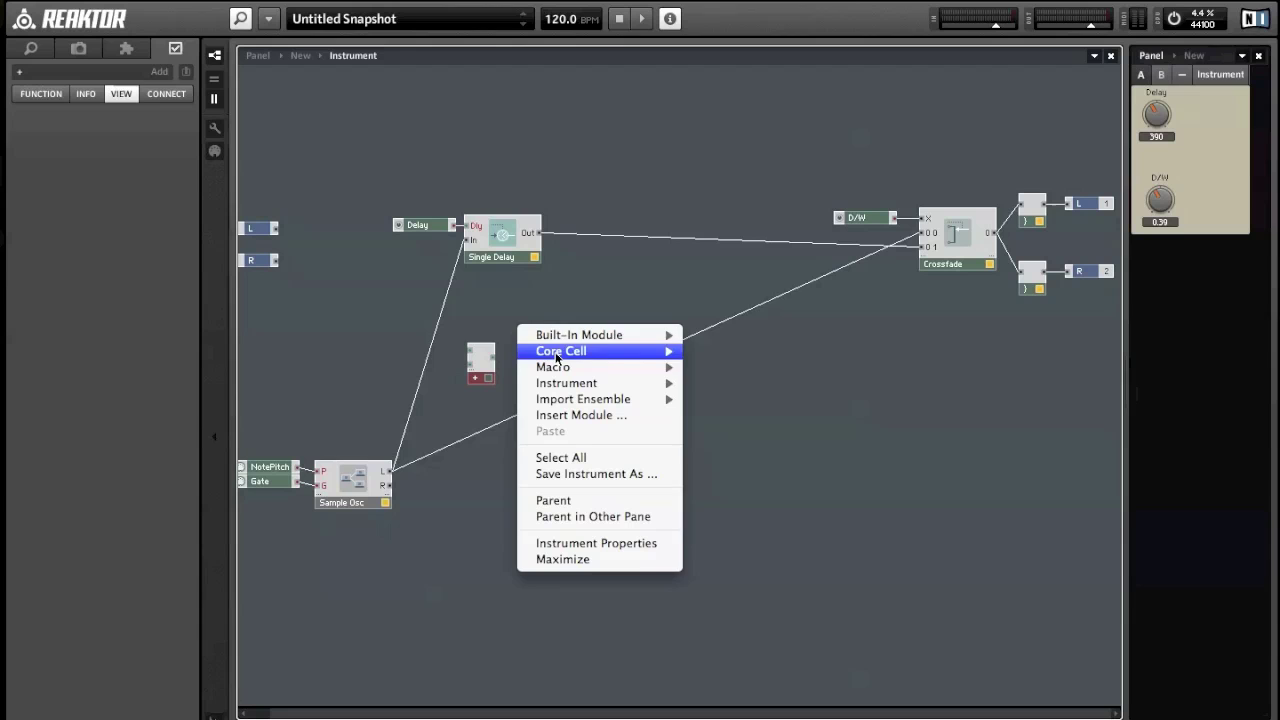
{"action": "mouse_move", "coordinate": [546, 348]}
{"action": "left_click", "coordinate": [900, 451]}
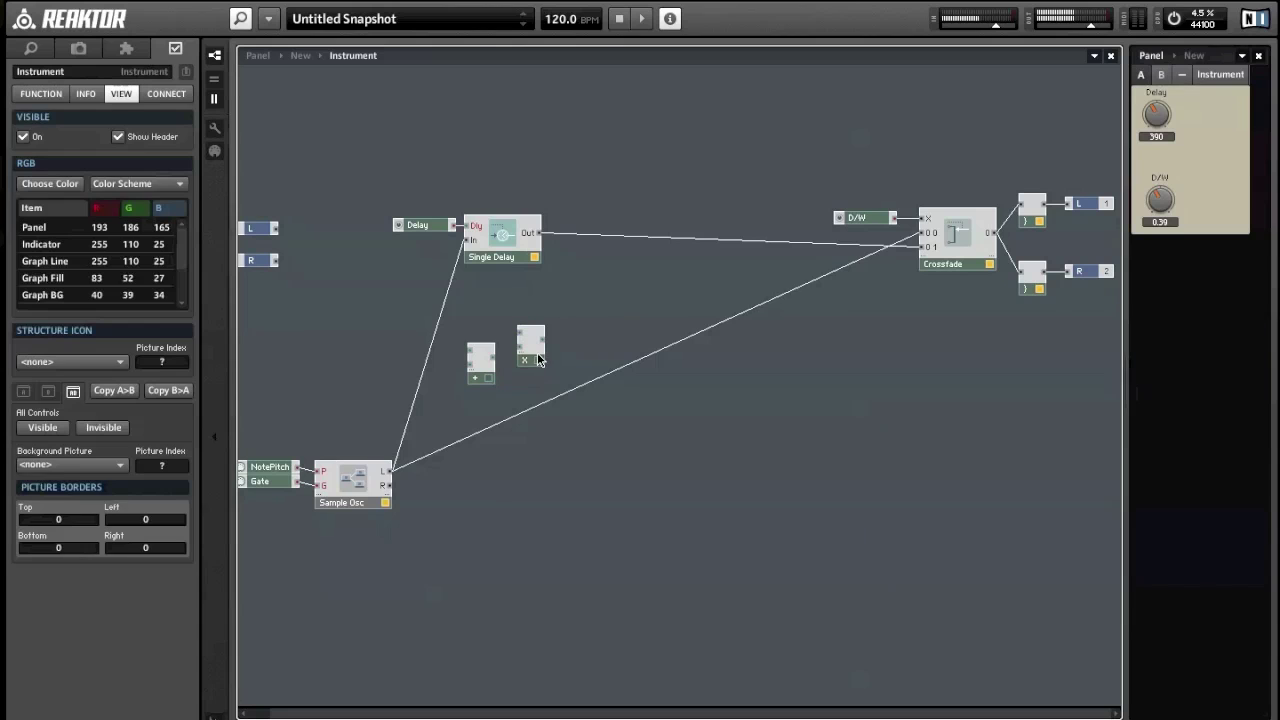
{"action": "left_click_drag", "start_coordinate": [537, 352], "coordinate": [476, 449]}
{"action": "left_click_drag", "start_coordinate": [486, 380], "coordinate": [472, 378]}
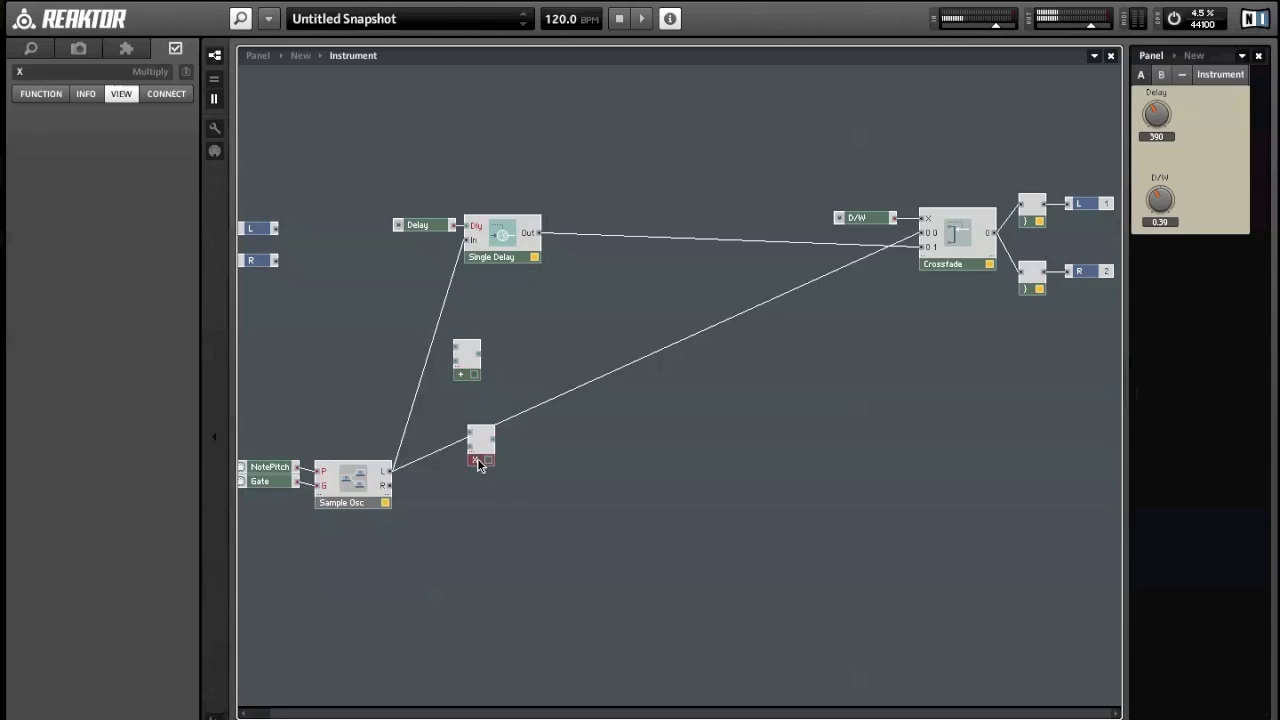
{"action": "left_click_drag", "start_coordinate": [472, 462], "coordinate": [516, 405]}
{"action": "left_click_drag", "start_coordinate": [462, 369], "coordinate": [523, 346]}
Connect Sample Osc L and the Single Delay output to the Add module, placing it below Multiply.
{"action": "left_click", "coordinate": [572, 271]}
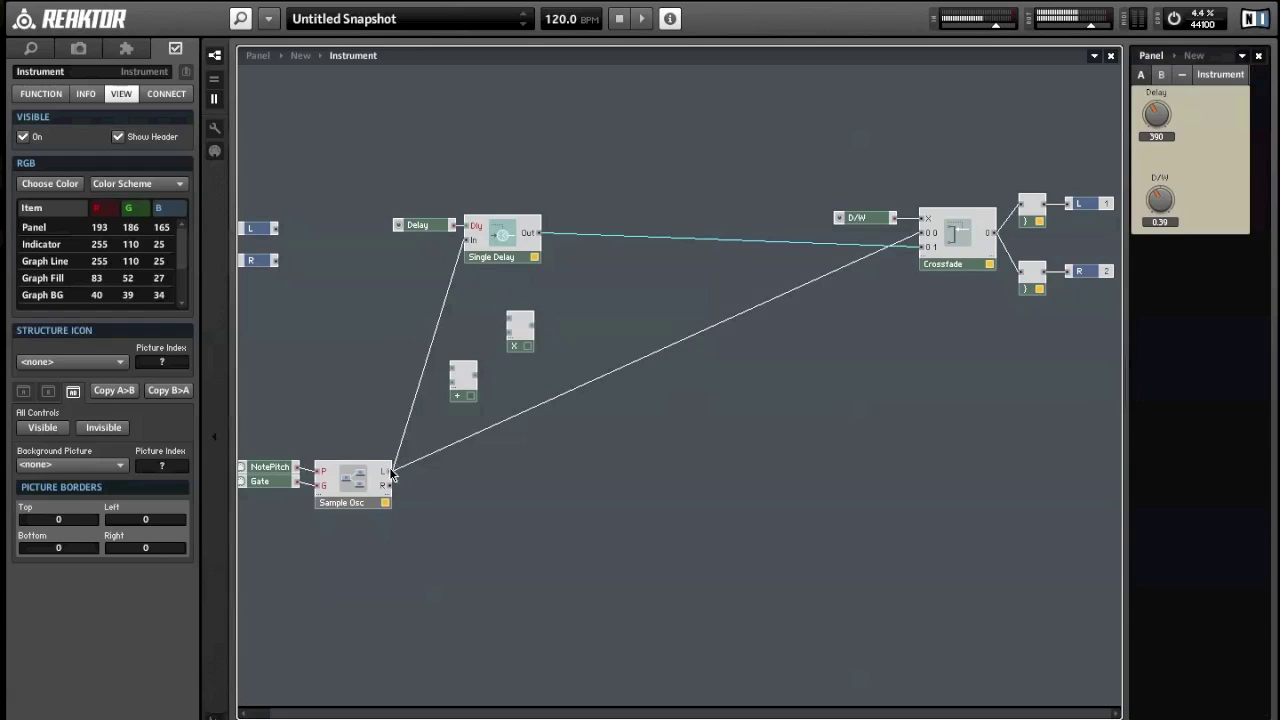
{"action": "left_click_drag", "start_coordinate": [392, 473], "coordinate": [455, 382]}
{"action": "left_click", "coordinate": [463, 378]}
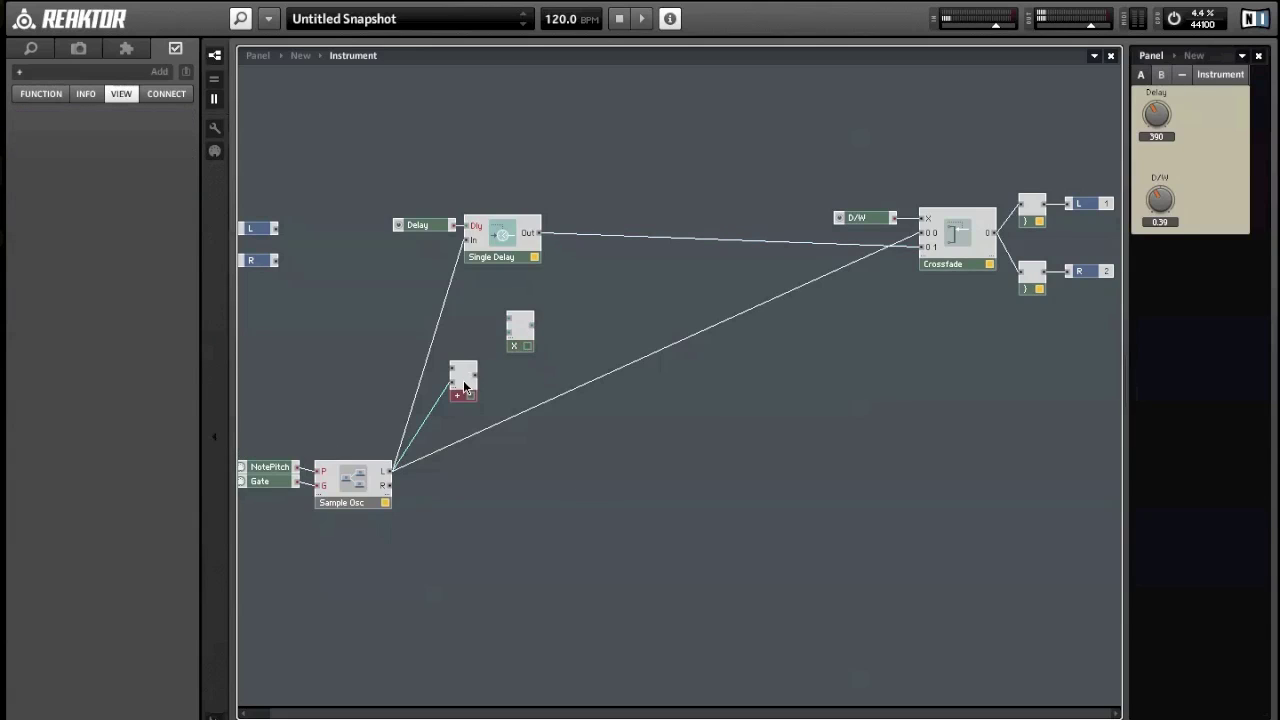
{"action": "left_click_drag", "start_coordinate": [463, 385], "coordinate": [486, 354]}
{"action": "left_click_drag", "start_coordinate": [540, 232], "coordinate": [476, 317]}
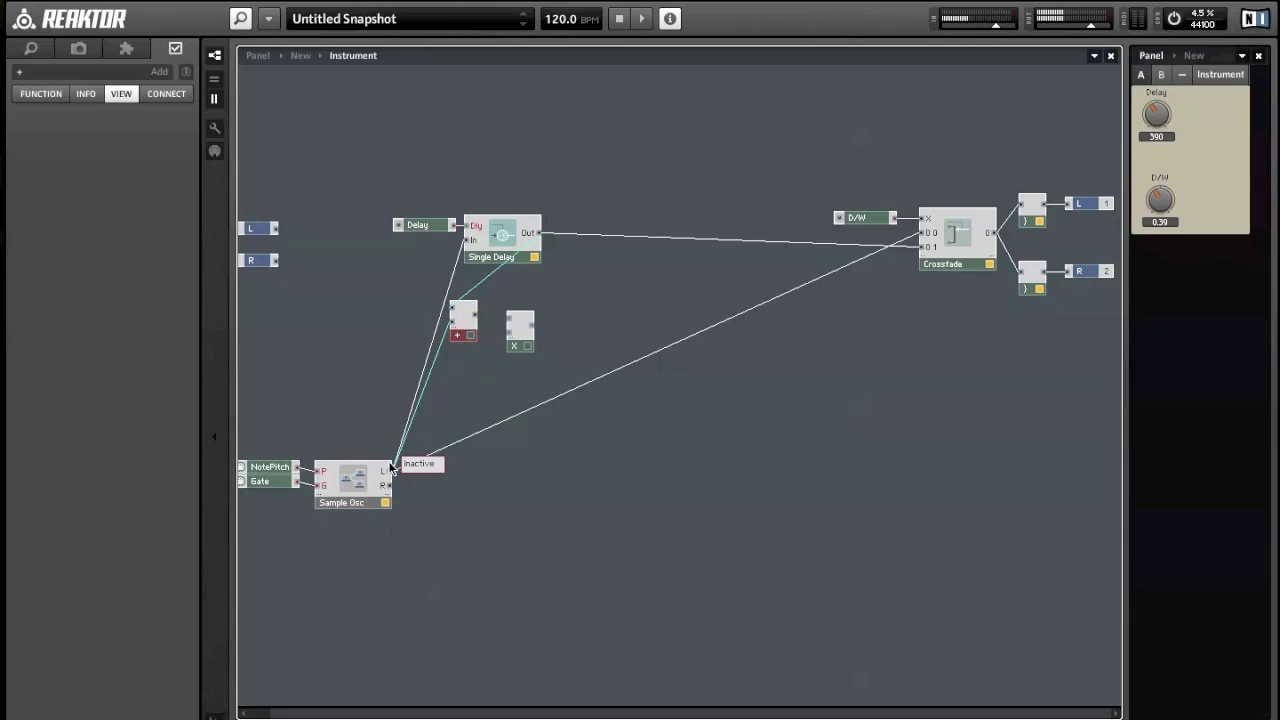
{"action": "left_click_drag", "start_coordinate": [469, 340], "coordinate": [477, 241]}
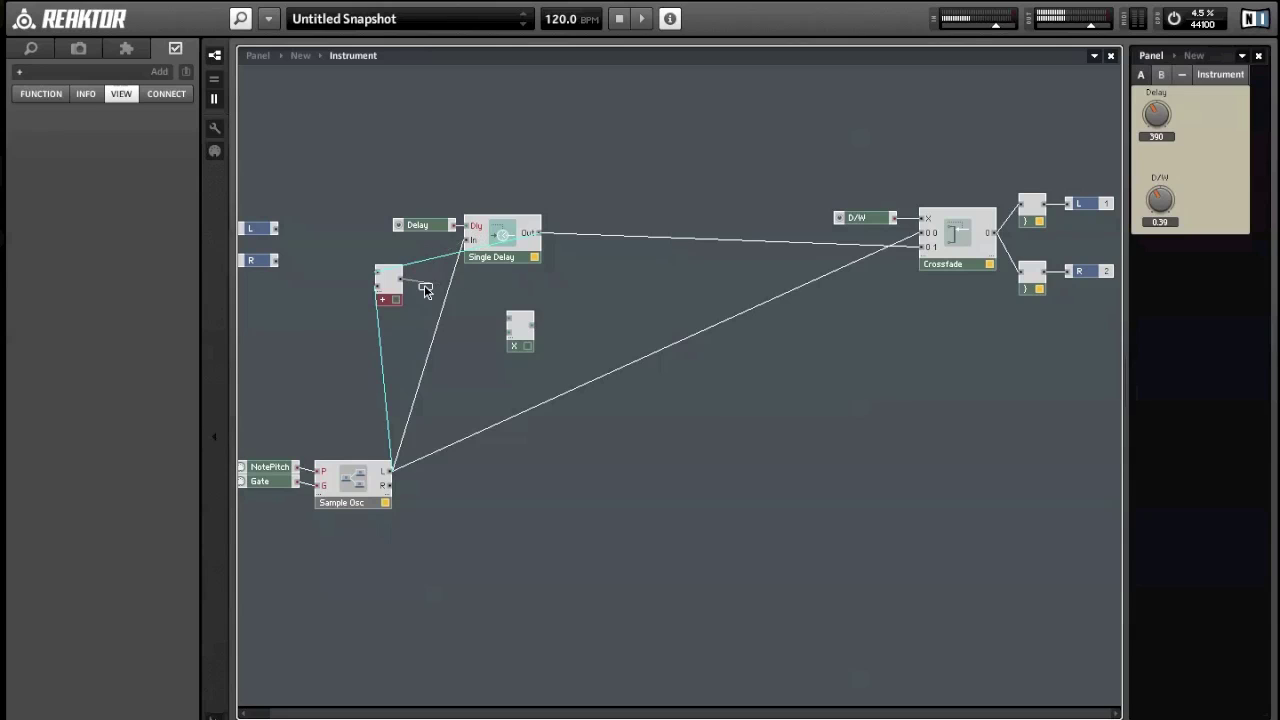
{"action": "left_click_drag", "start_coordinate": [383, 303], "coordinate": [462, 398]}
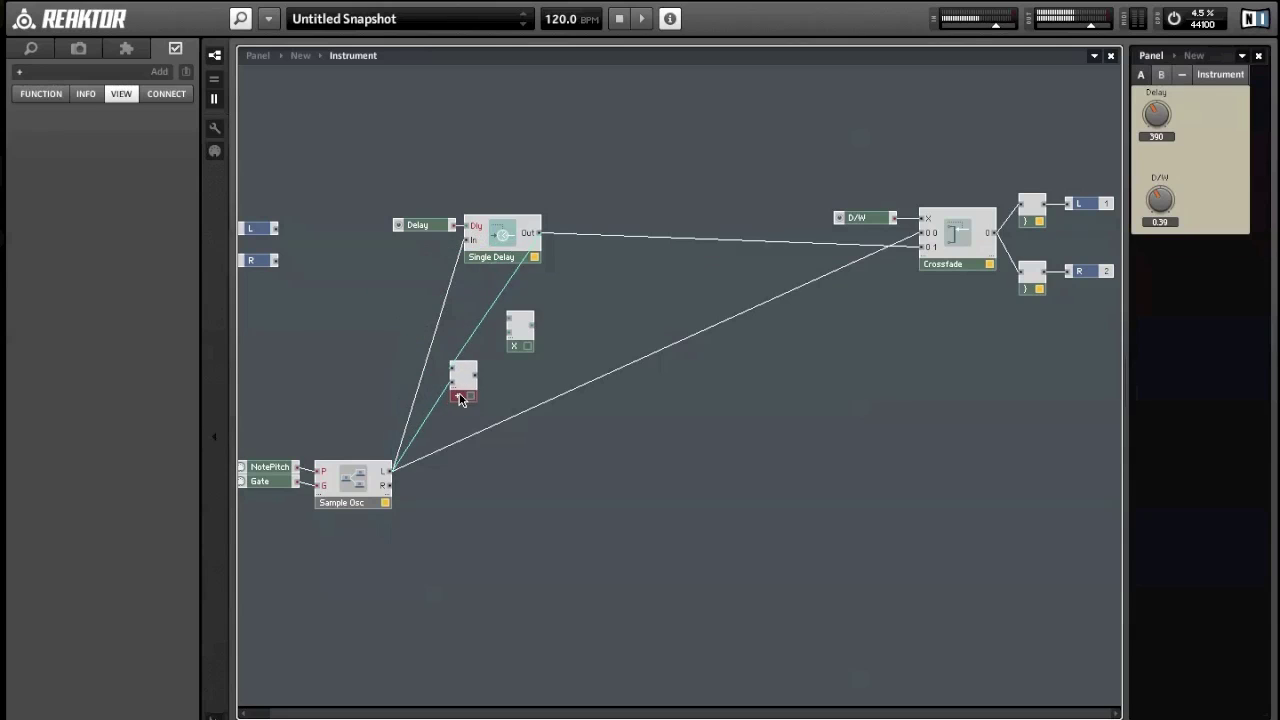
{"action": "left_click", "coordinate": [513, 299]}
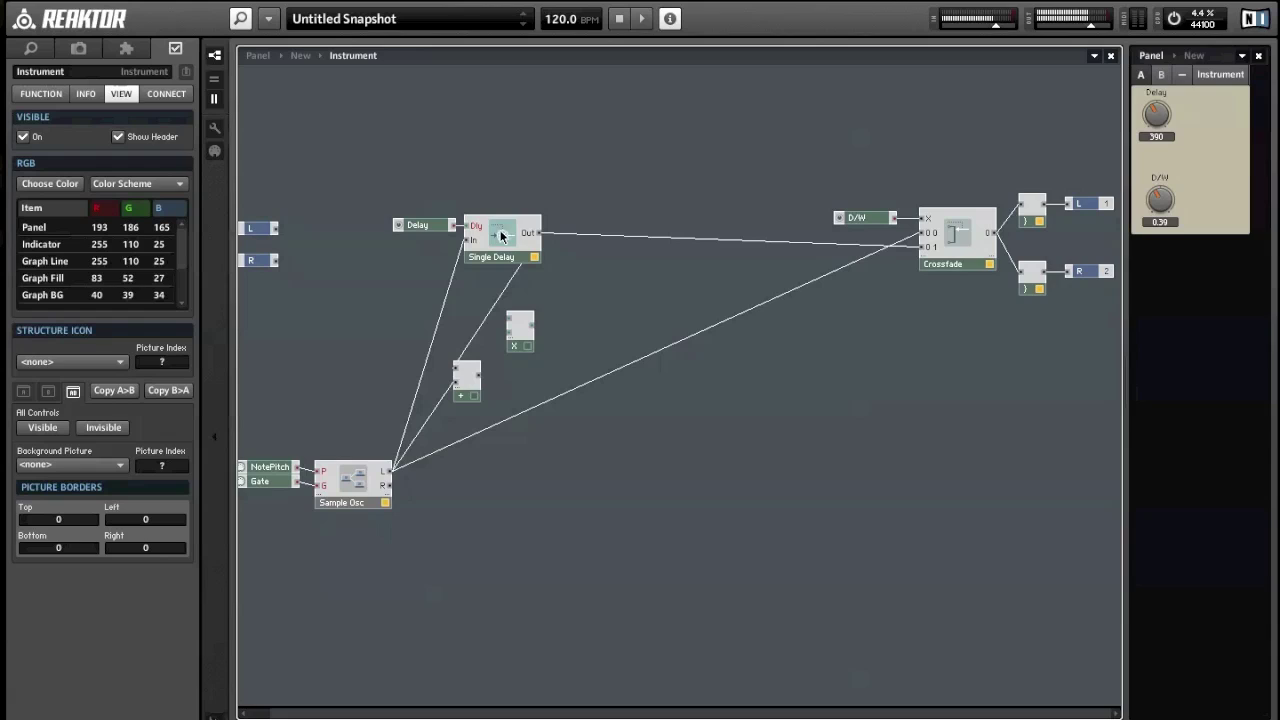
Inspect the Single Delay output wire and shift the Single Delay module slightly up-right.
{"action": "left_click", "coordinate": [505, 293]}
{"action": "left_click", "coordinate": [475, 280]}
{"action": "left_click", "coordinate": [507, 293]}
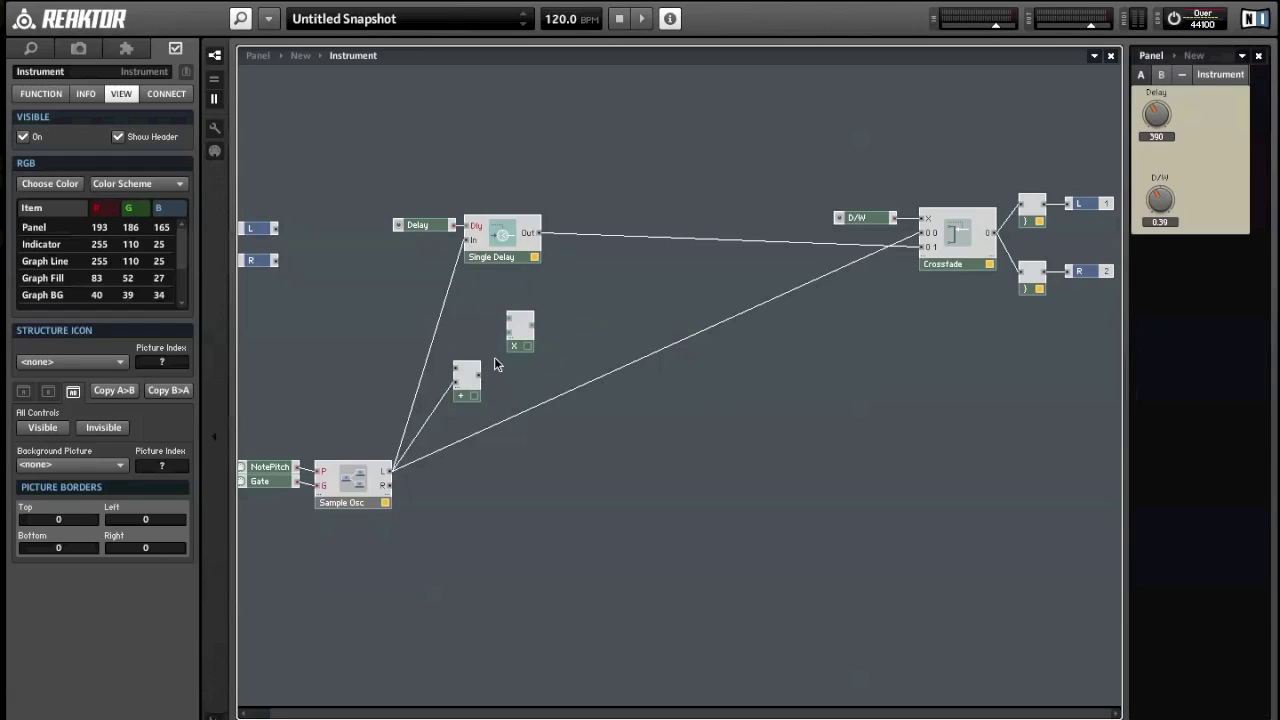
{"action": "left_click_drag", "start_coordinate": [534, 241], "coordinate": [518, 318]}
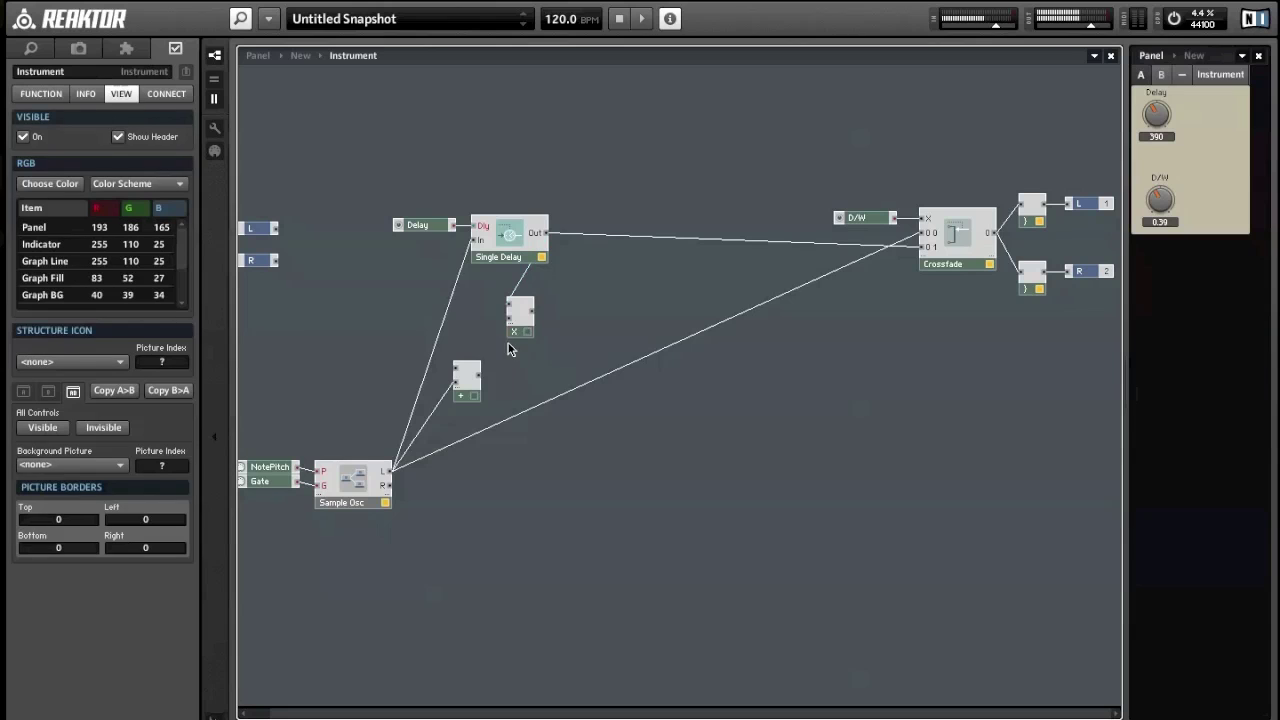
Create a knob named 'Feed back' on the Multiply input and move it below D/W on the panel.
{"action": "right_click", "coordinate": [512, 318]}
{"action": "left_click", "coordinate": [541, 330]}
{"action": "double_click", "coordinate": [118, 71]}
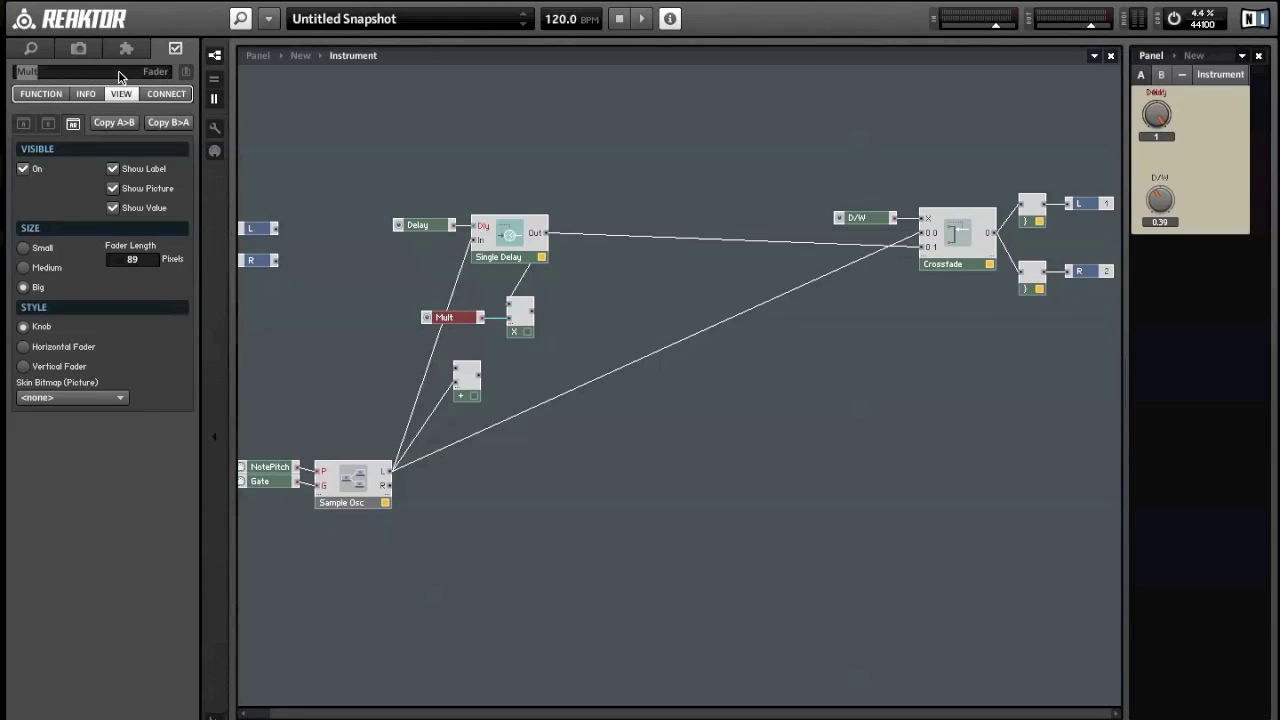
{"action": "type", "text": "Feed back"}
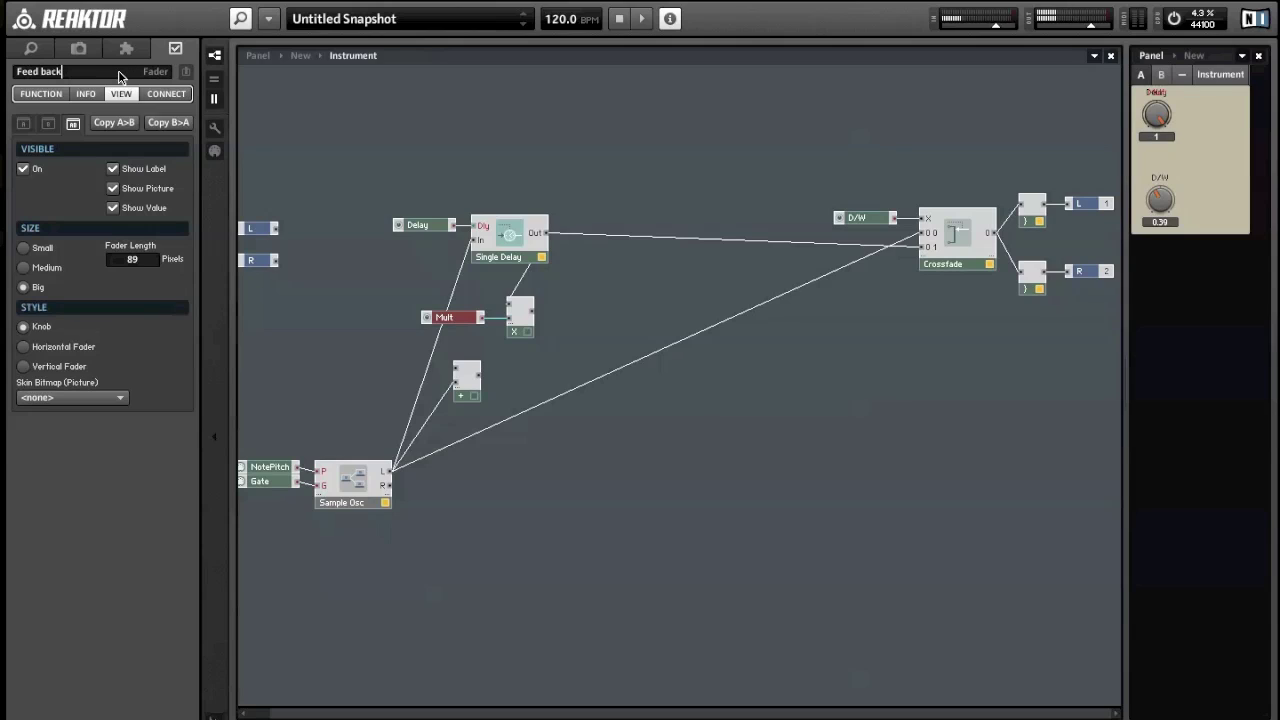
{"action": "key", "text": "Return"}
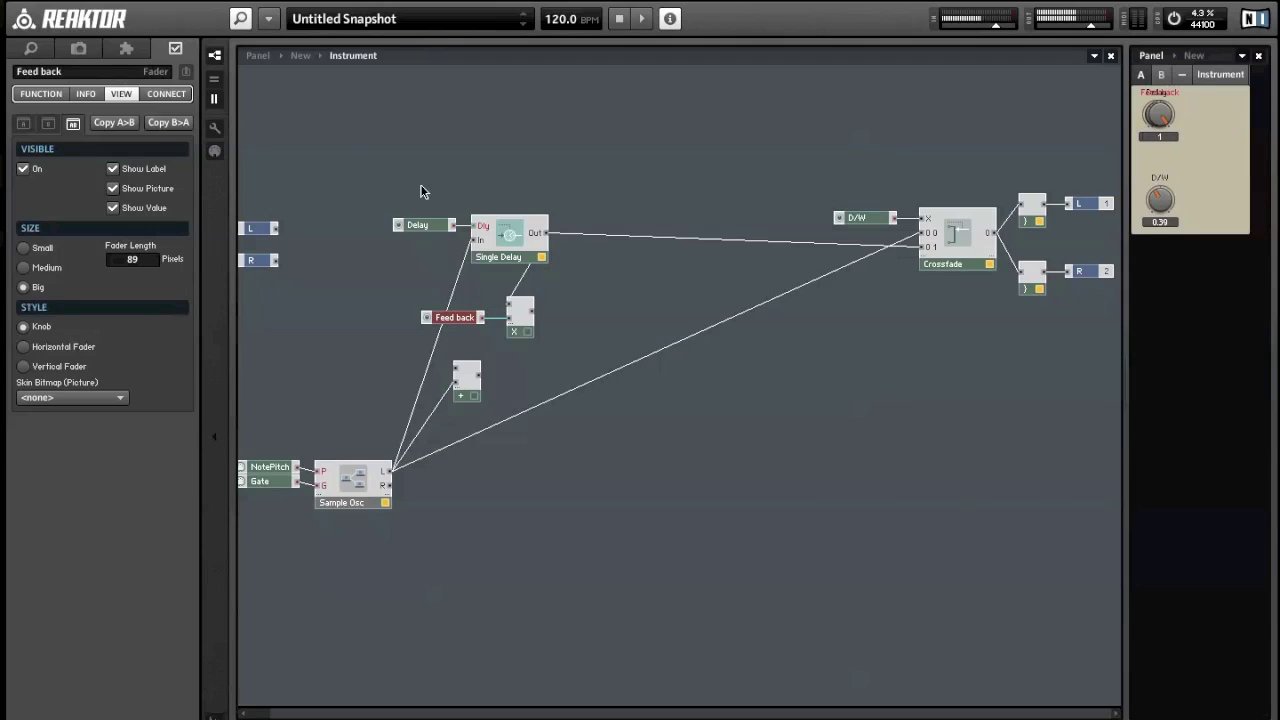
{"action": "left_click", "coordinate": [214, 127]}
{"action": "left_click_drag", "start_coordinate": [1145, 119], "coordinate": [1168, 338]}
Lock the panel and wire the multiply module's output into the Add input.
{"action": "left_click", "coordinate": [213, 128]}
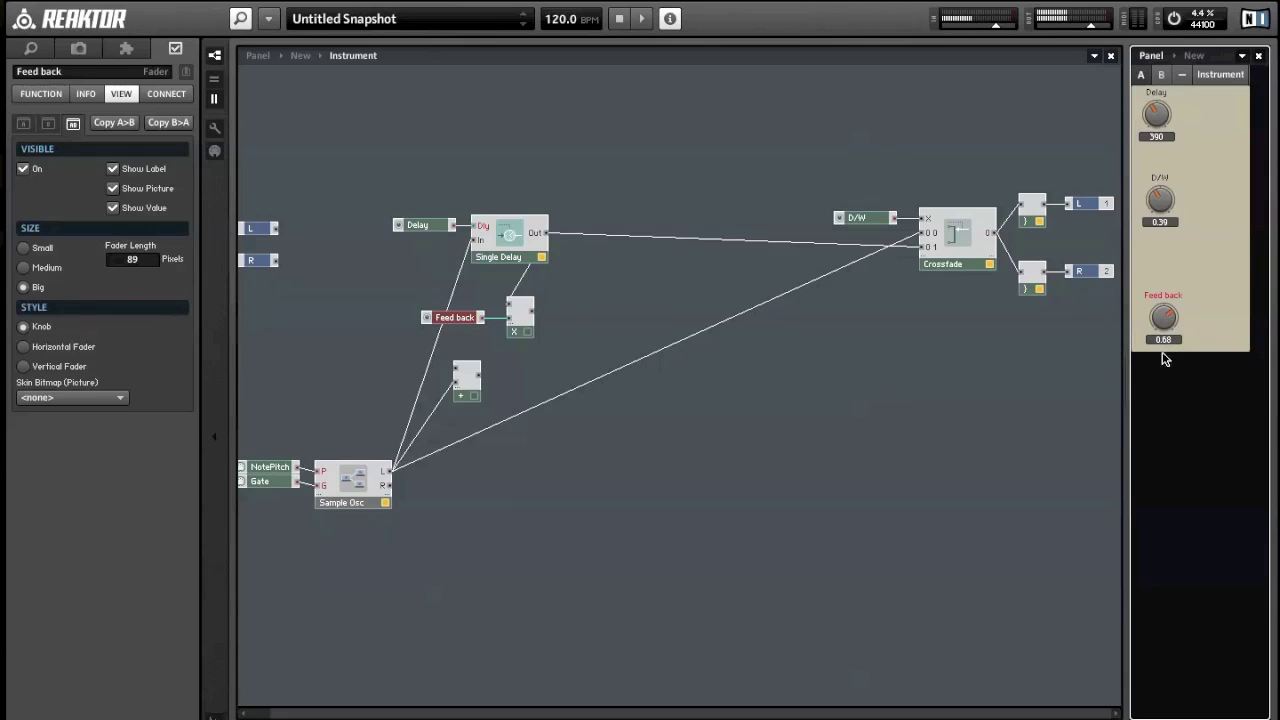
{"action": "left_click", "coordinate": [566, 305]}
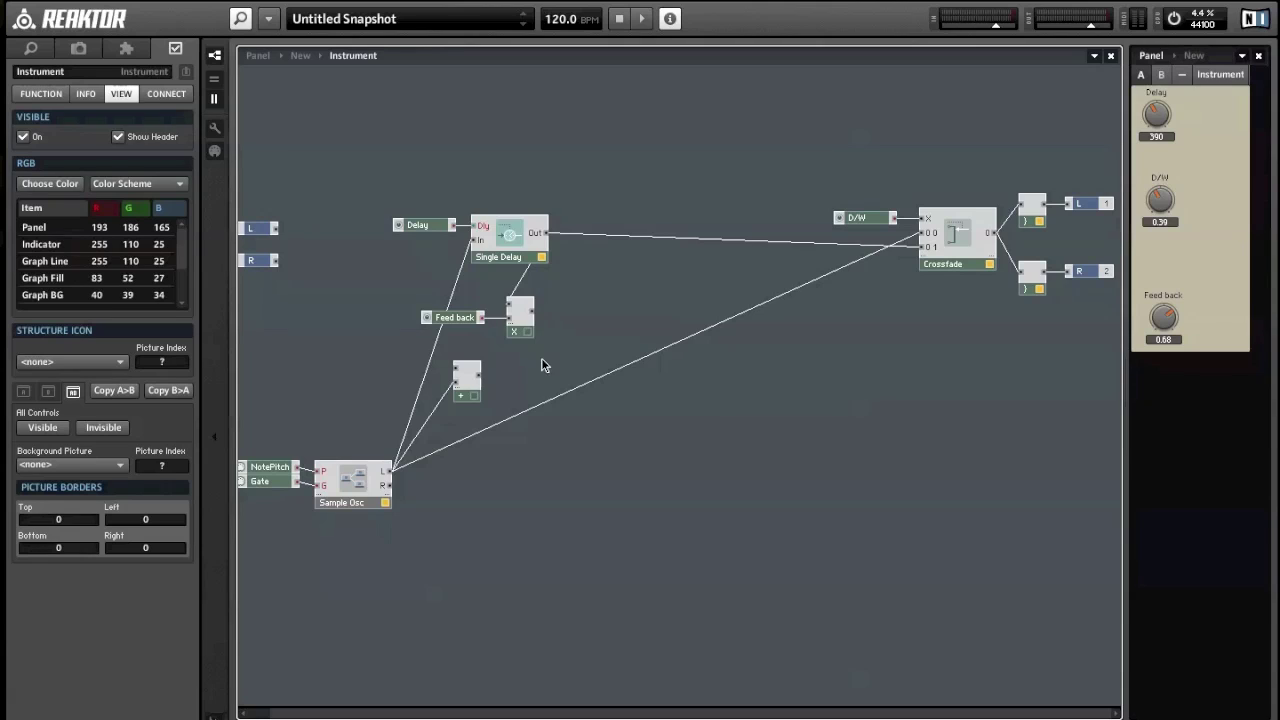
{"action": "left_click_drag", "start_coordinate": [552, 313], "coordinate": [593, 330]}
{"action": "left_click_drag", "start_coordinate": [575, 375], "coordinate": [376, 292]}
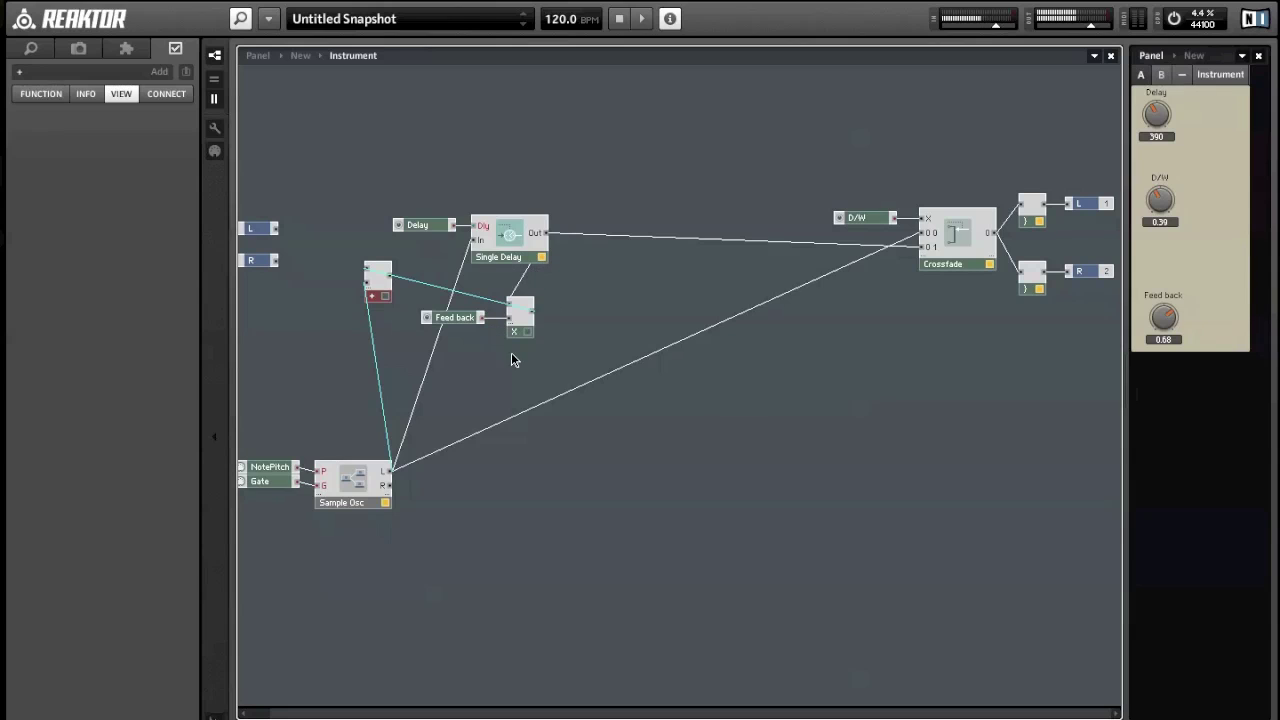
Route Add's output into Single Delay's In and delete the direct Sample Osc wire.
{"action": "left_click_drag", "start_coordinate": [353, 488], "coordinate": [343, 484]}
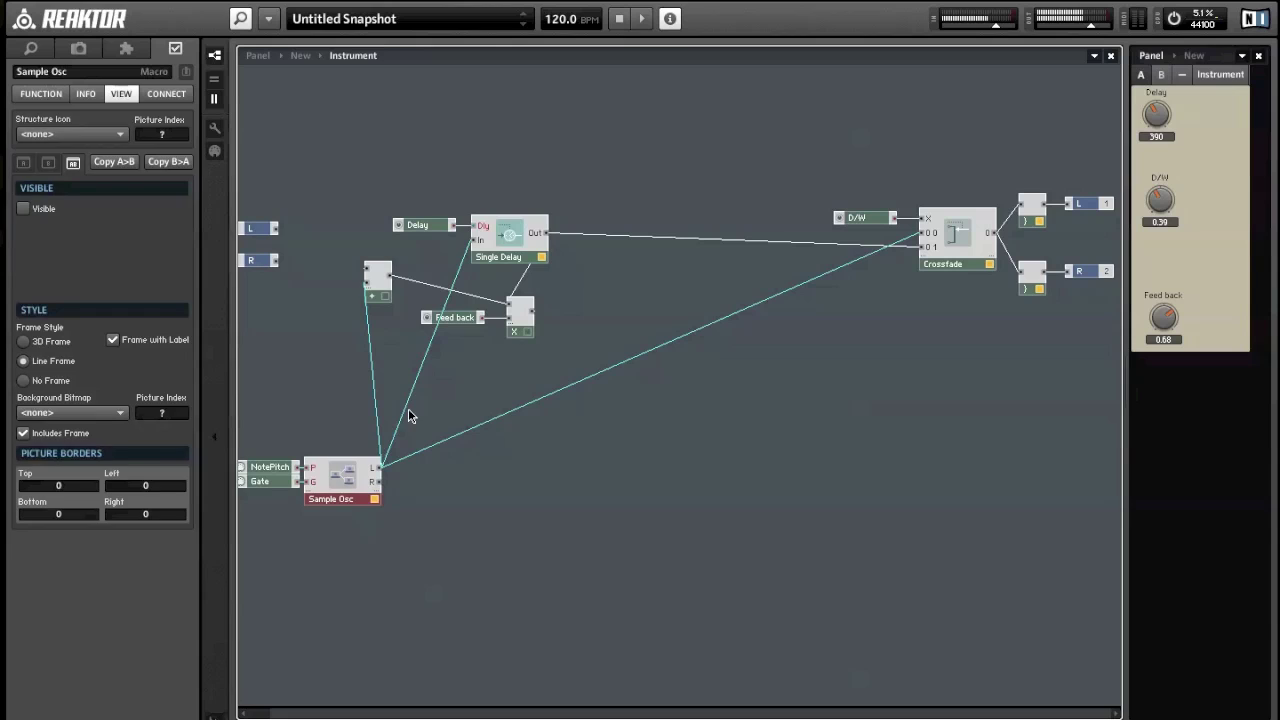
{"action": "left_click", "coordinate": [408, 412]}
{"action": "left_click_drag", "start_coordinate": [390, 275], "coordinate": [476, 254]}
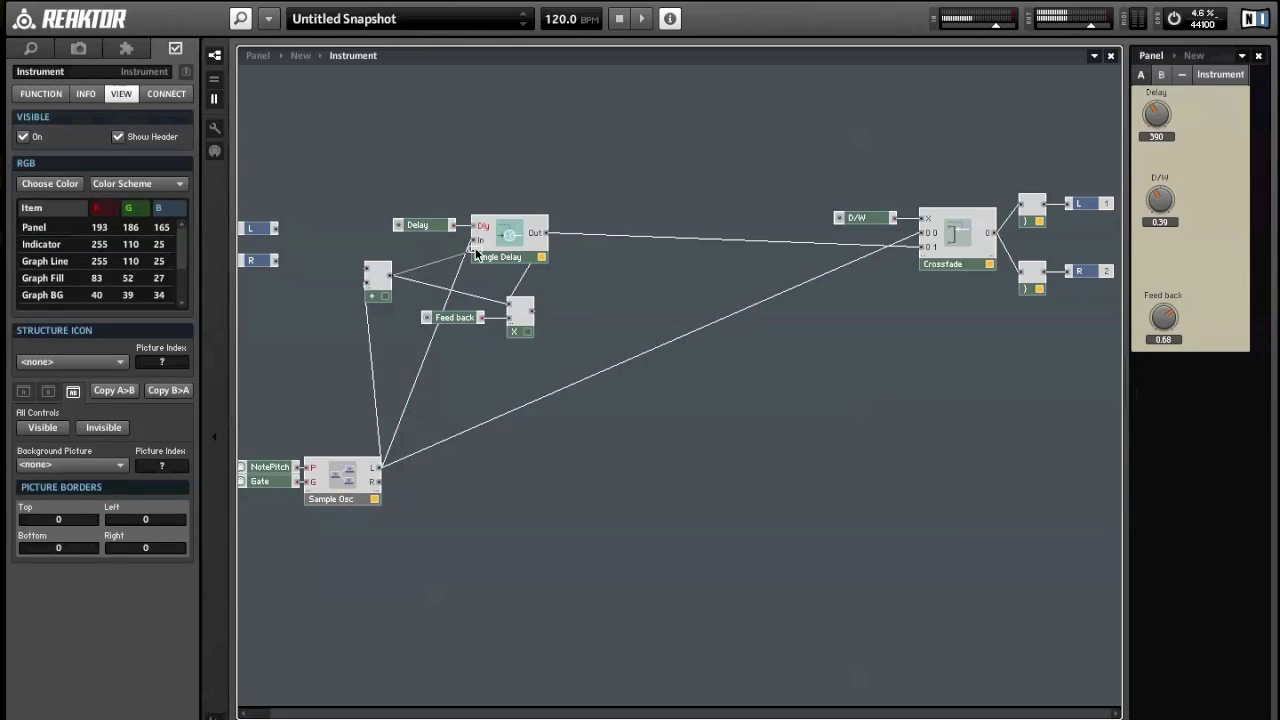
{"action": "left_click", "coordinate": [474, 248]}
{"action": "key", "text": "Delete"}
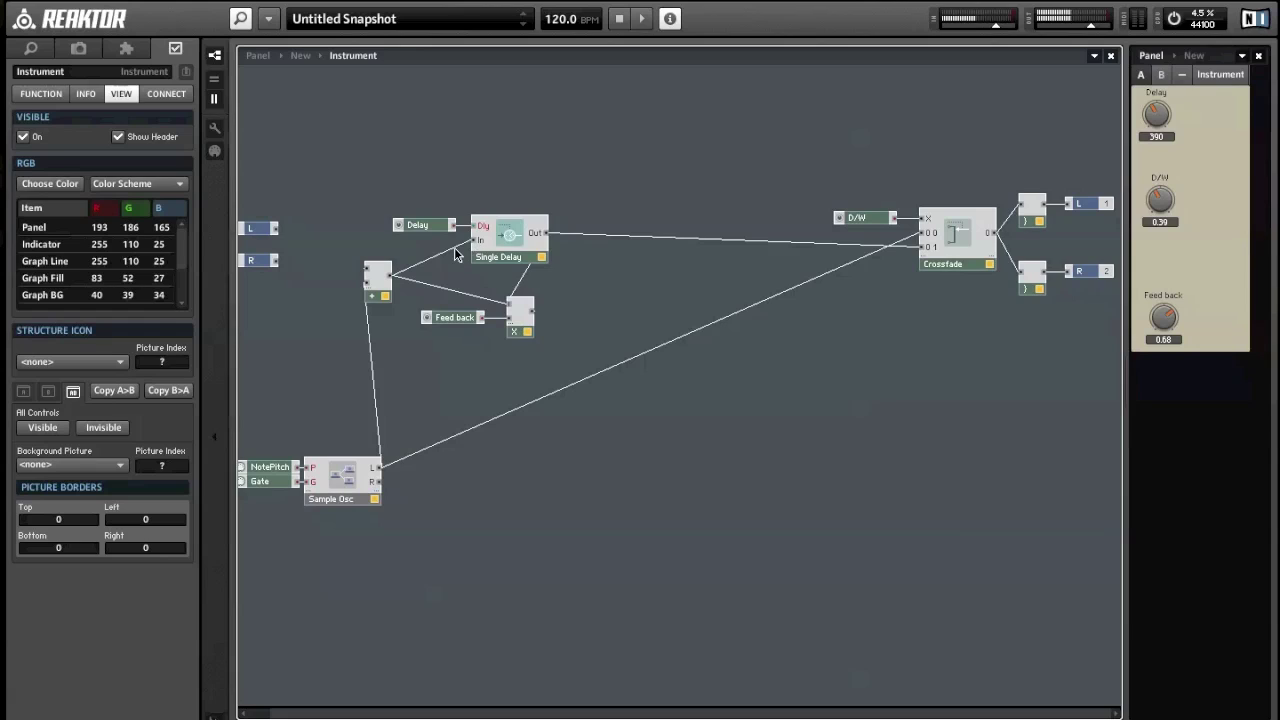
{"action": "mouse_move", "coordinate": [455, 254]}
Rename the 'Feed back' knob to 'Feedback' and turn it up to 1.
{"action": "left_click", "coordinate": [1164, 318]}
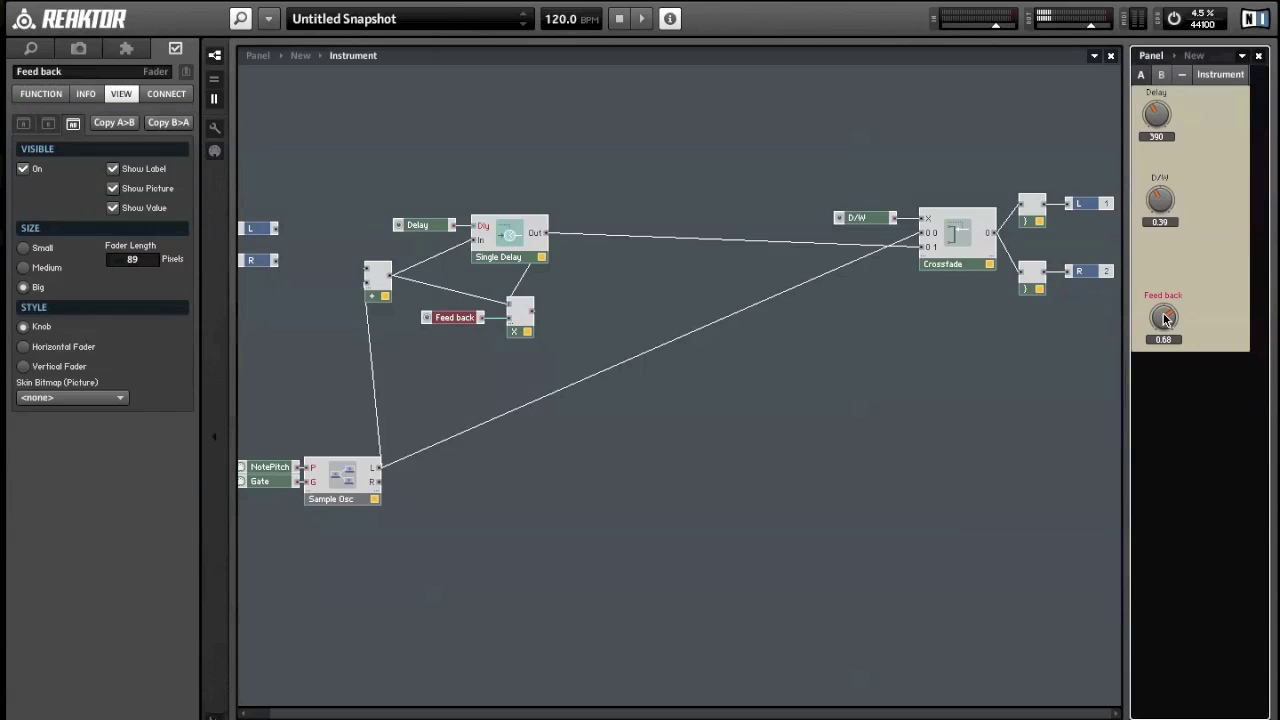
{"action": "left_click", "coordinate": [41, 71]}
{"action": "key", "text": "BackSpace"}
{"action": "key", "text": "Return"}
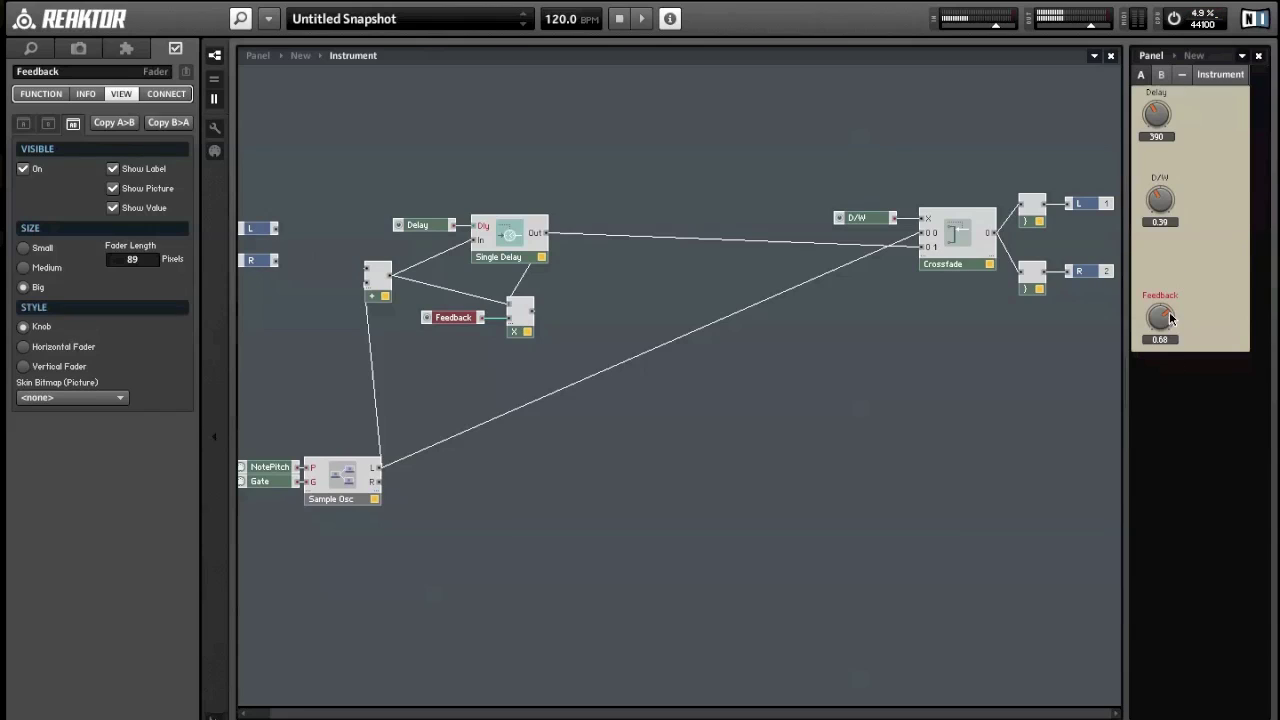
{"action": "left_click_drag", "start_coordinate": [1167, 329], "coordinate": [1173, 282]}
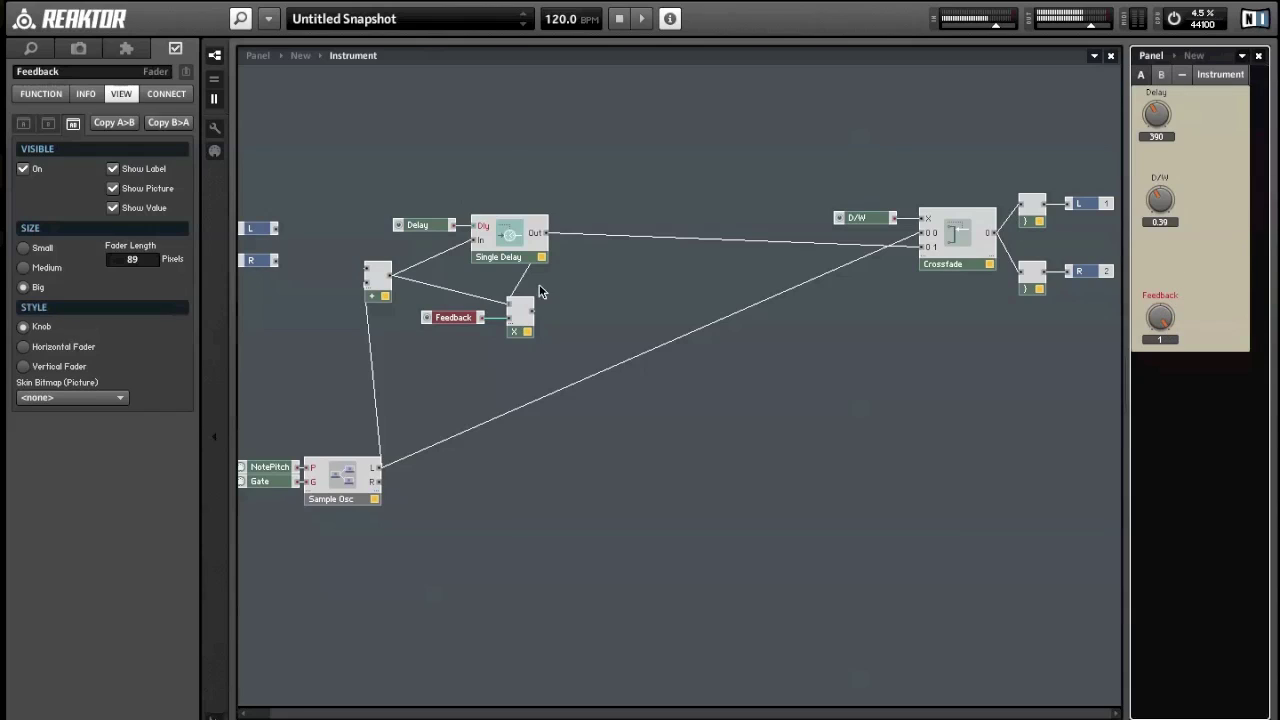
{"action": "left_click", "coordinate": [510, 241]}
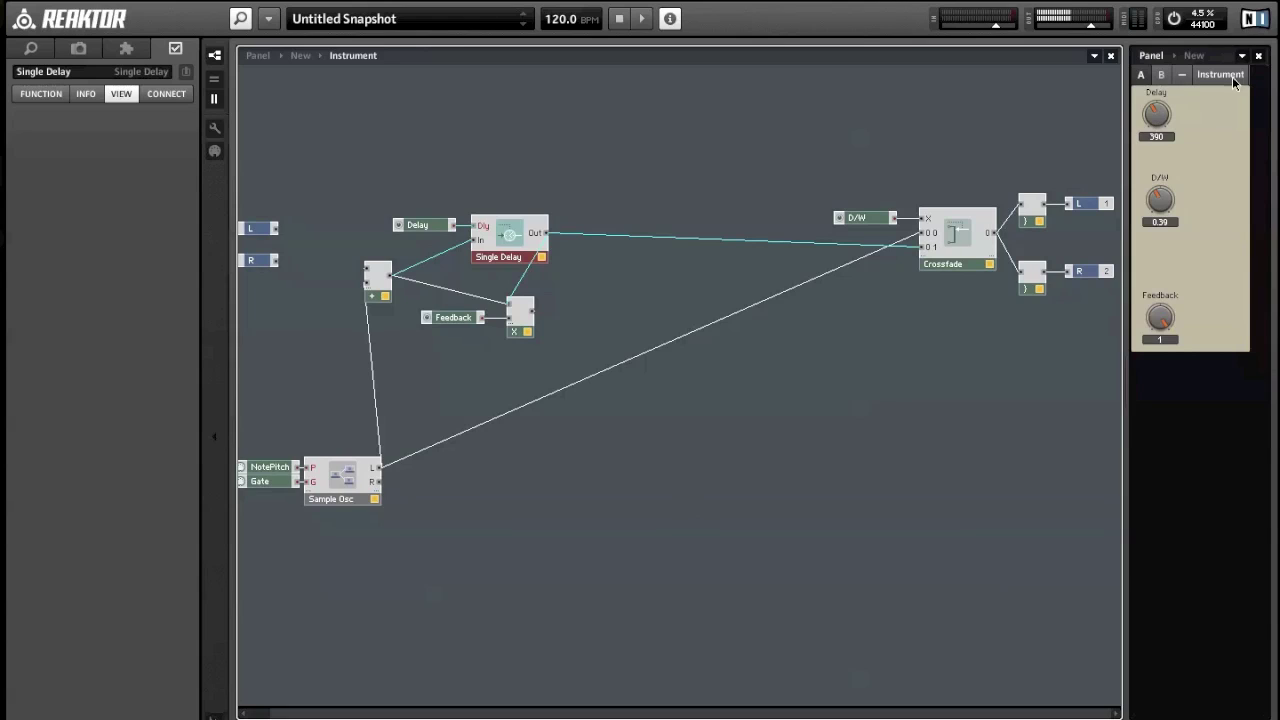
Set D/W to 0.66 and try Feedback at 0.33 and 0.79, finishing at 1.
{"action": "left_click", "coordinate": [1163, 220]}
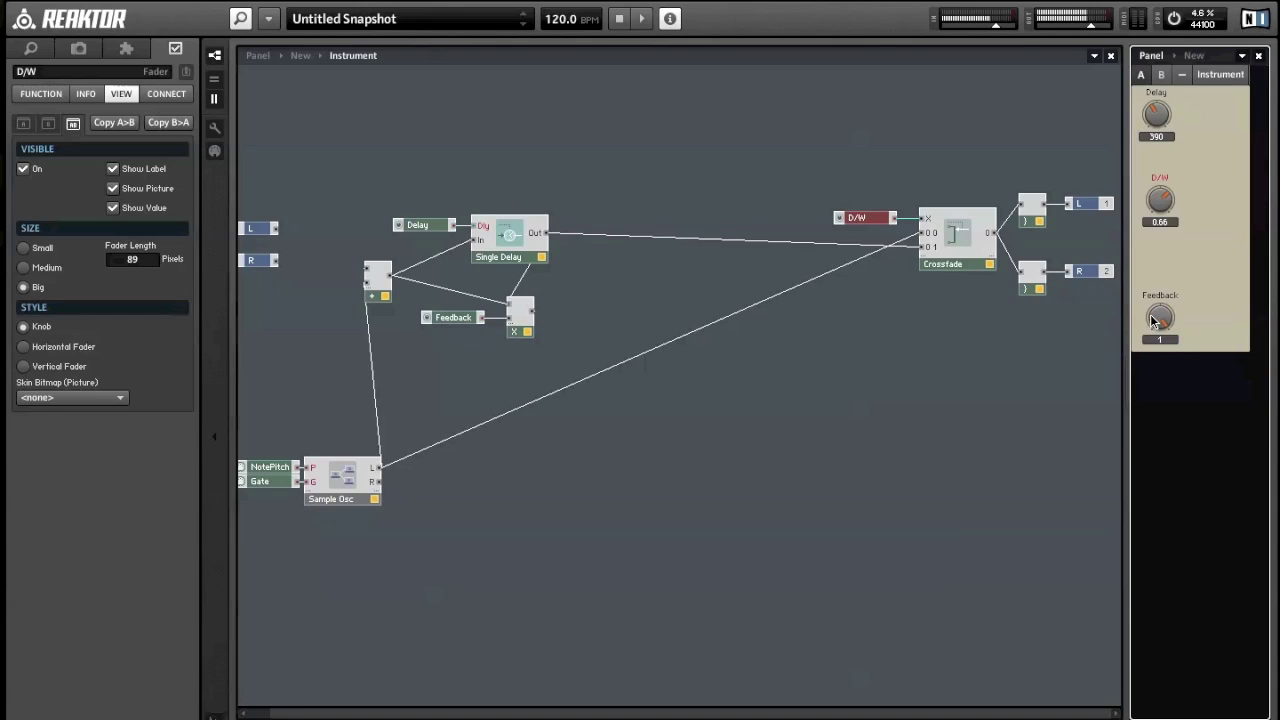
{"action": "left_click_drag", "start_coordinate": [1160, 320], "coordinate": [1163, 323]}
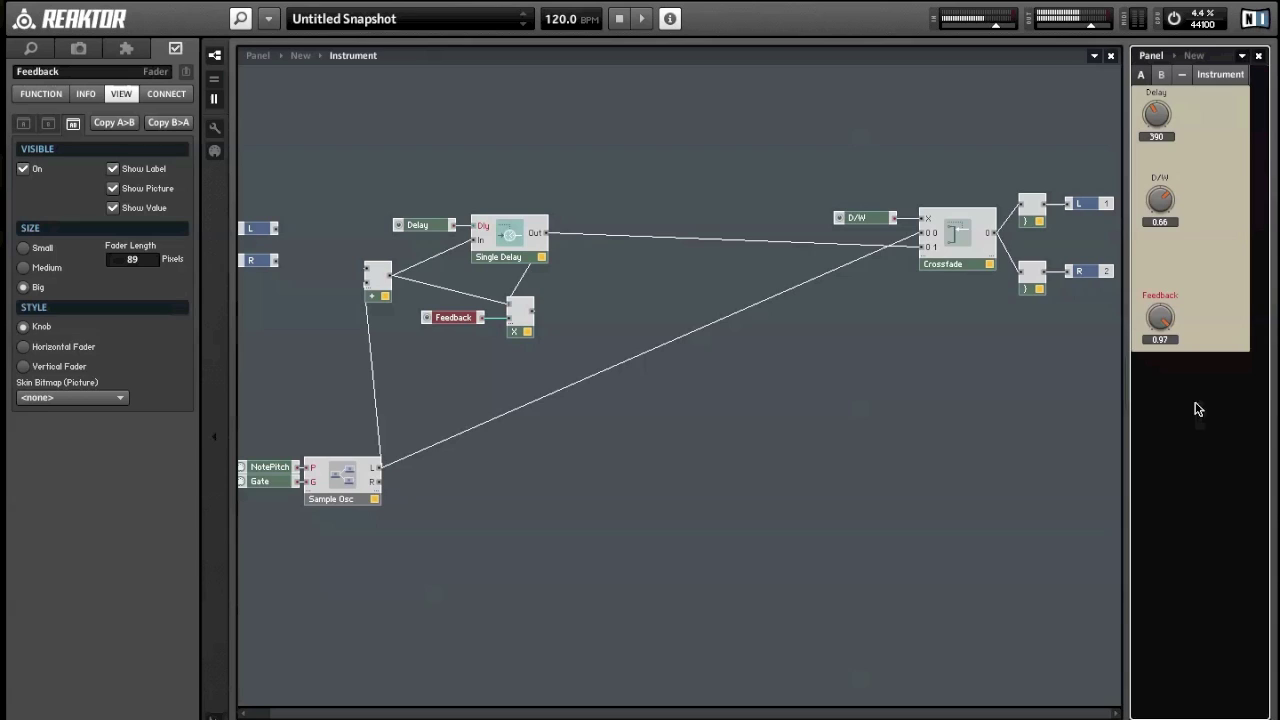
{"action": "left_click_drag", "start_coordinate": [1161, 316], "coordinate": [1169, 395]}
{"action": "left_click", "coordinate": [631, 355]}
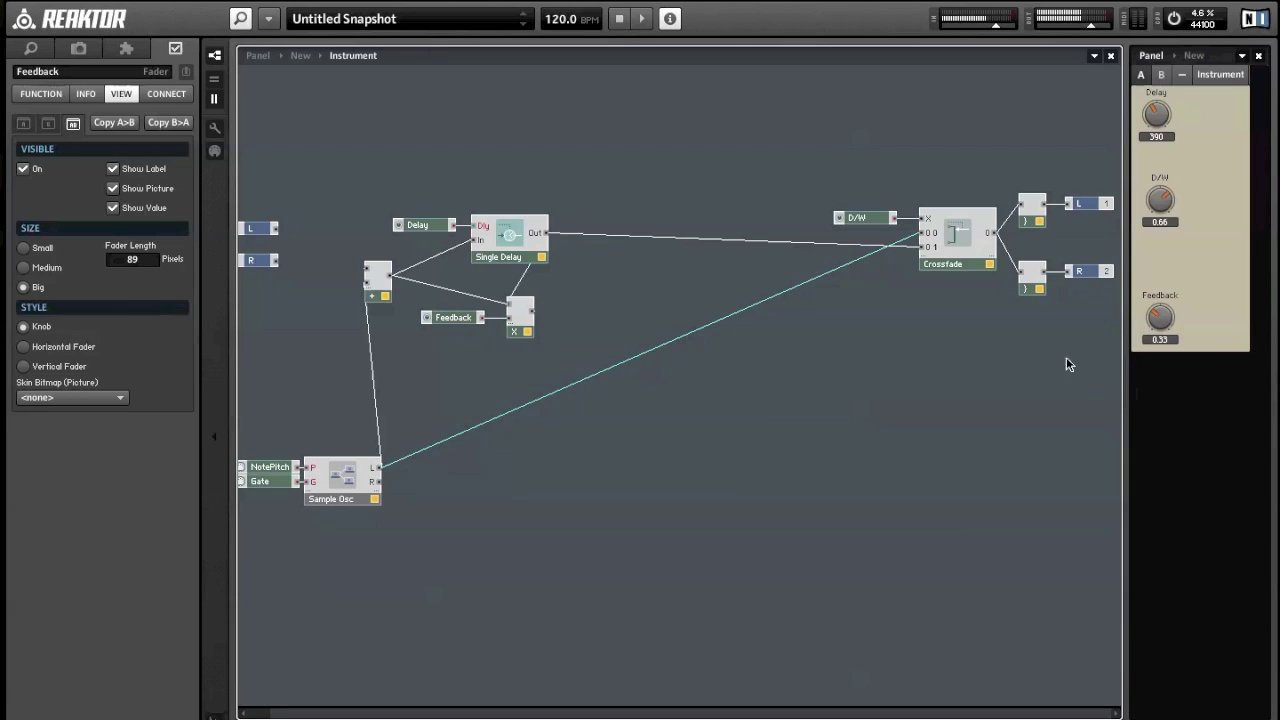
{"action": "left_click_drag", "start_coordinate": [1147, 323], "coordinate": [1151, 267]}
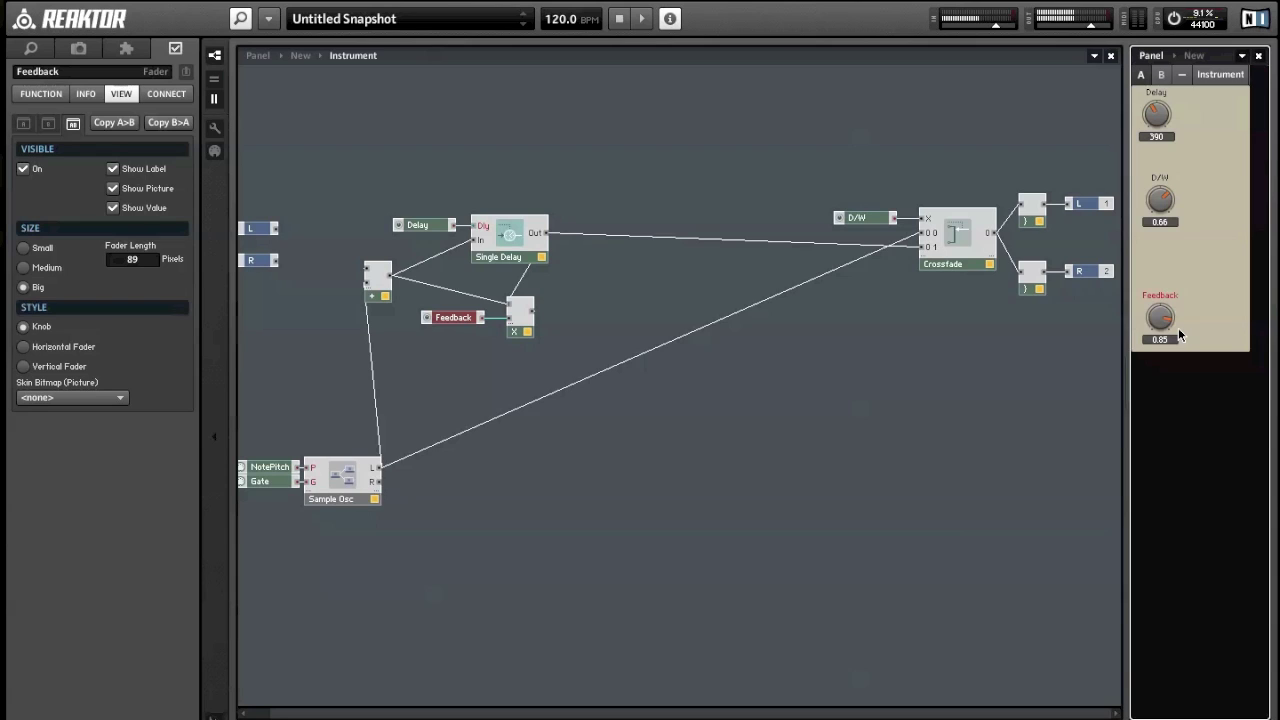
{"action": "left_click_drag", "start_coordinate": [1157, 320], "coordinate": [1176, 290]}
Check Feedback's 0–1 range, lower it to 0.78, and move the Feedback module left.
{"action": "left_click", "coordinate": [60, 93]}
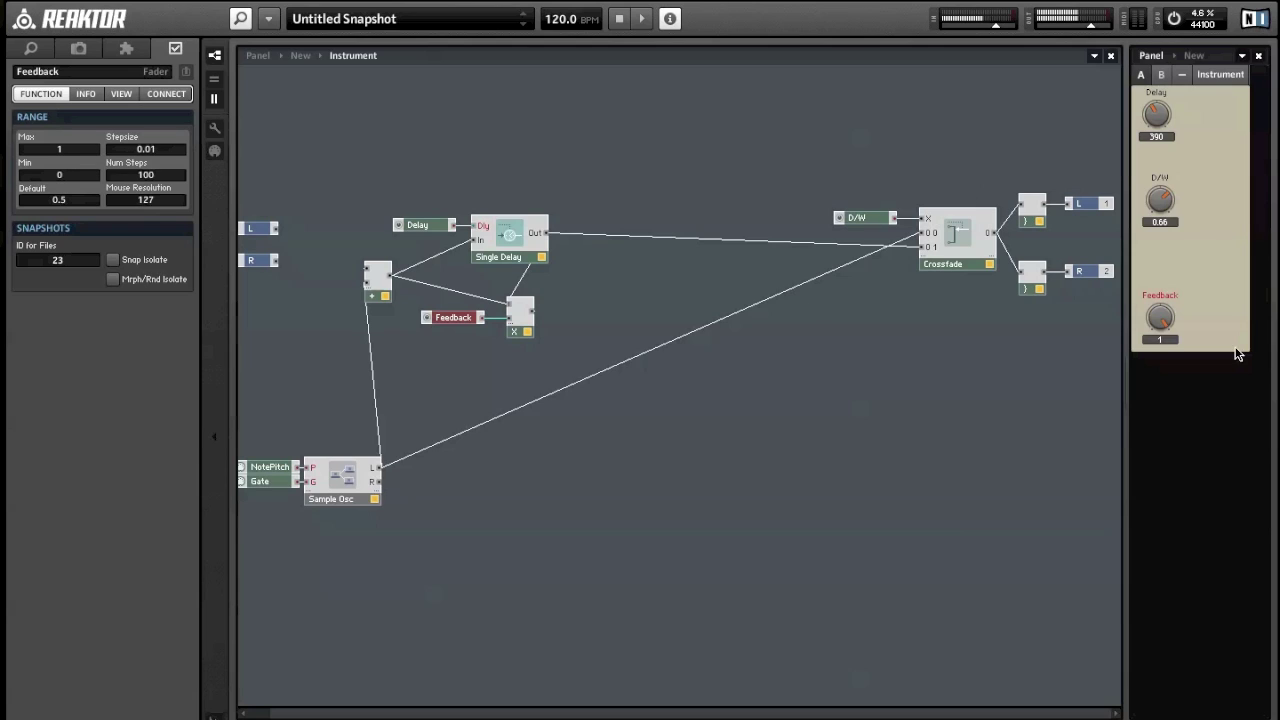
{"action": "left_click_drag", "start_coordinate": [1178, 331], "coordinate": [1008, 388]}
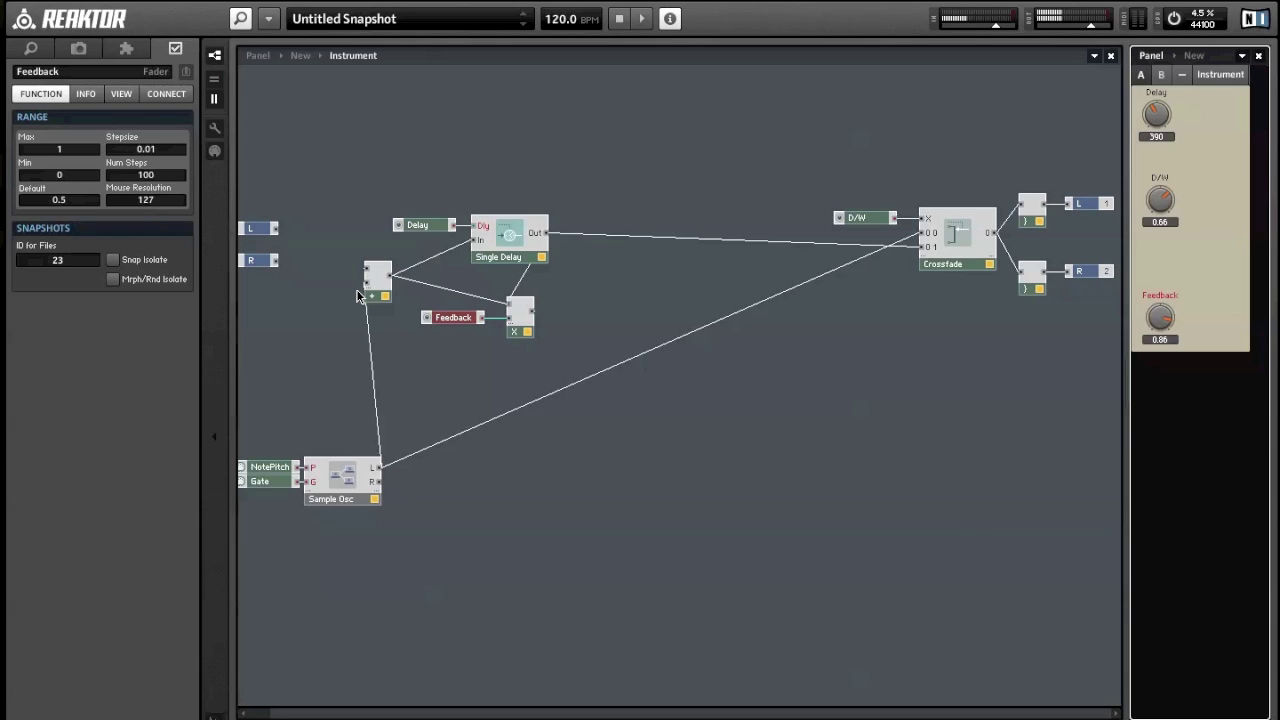
{"action": "left_click_drag", "start_coordinate": [1159, 317], "coordinate": [1159, 334]}
{"action": "left_click", "coordinate": [424, 330]}
{"action": "left_click_drag", "start_coordinate": [455, 317], "coordinate": [360, 357]}
Rearrange Delay, Feedback, Add and X modules, then copy the Add/Single Delay/X group lower right.
{"action": "left_click", "coordinate": [421, 226]}
{"action": "left_click_drag", "start_coordinate": [421, 226], "coordinate": [275, 144]}
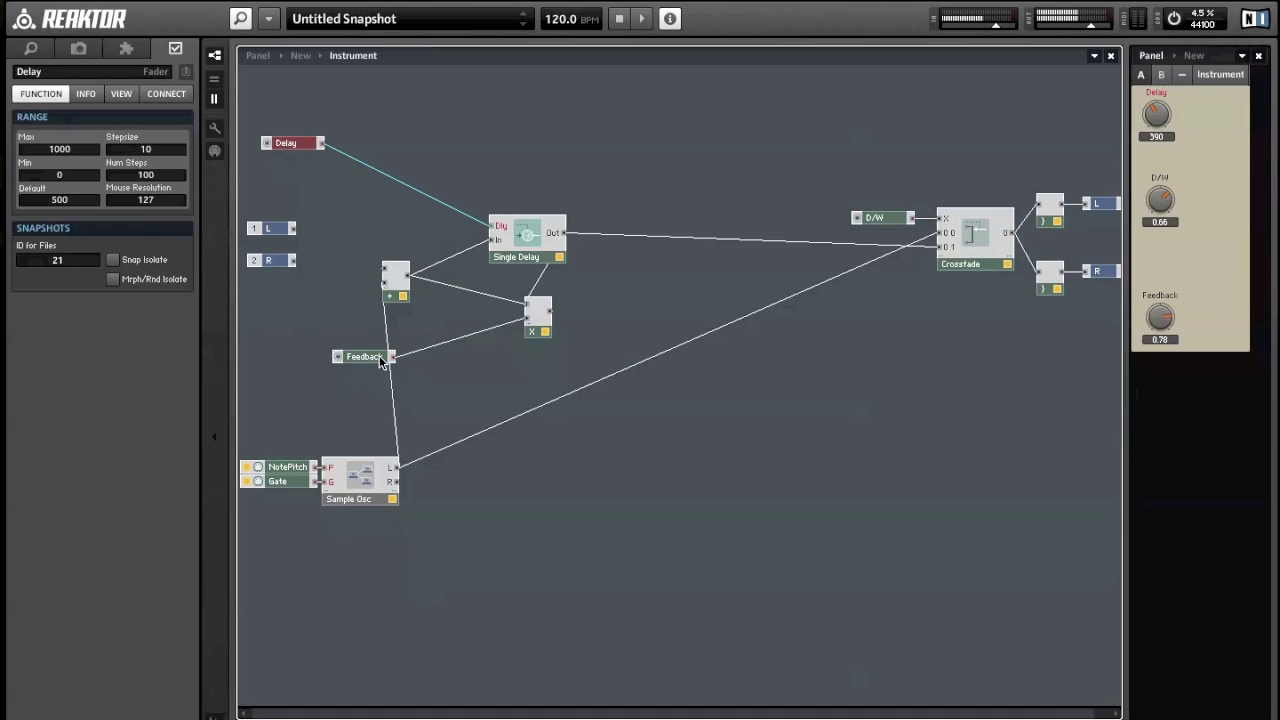
{"action": "left_click_drag", "start_coordinate": [380, 362], "coordinate": [306, 325]}
{"action": "left_click_drag", "start_coordinate": [394, 296], "coordinate": [455, 260]}
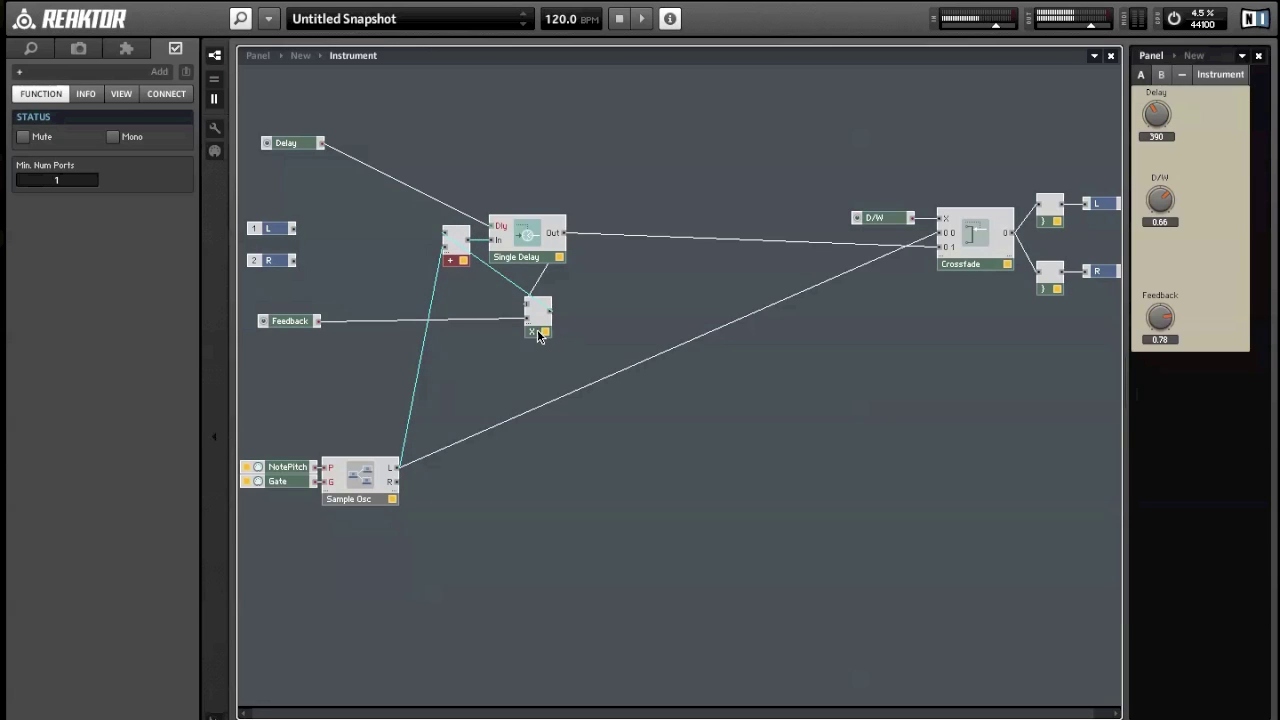
{"action": "left_click_drag", "start_coordinate": [538, 335], "coordinate": [478, 156]}
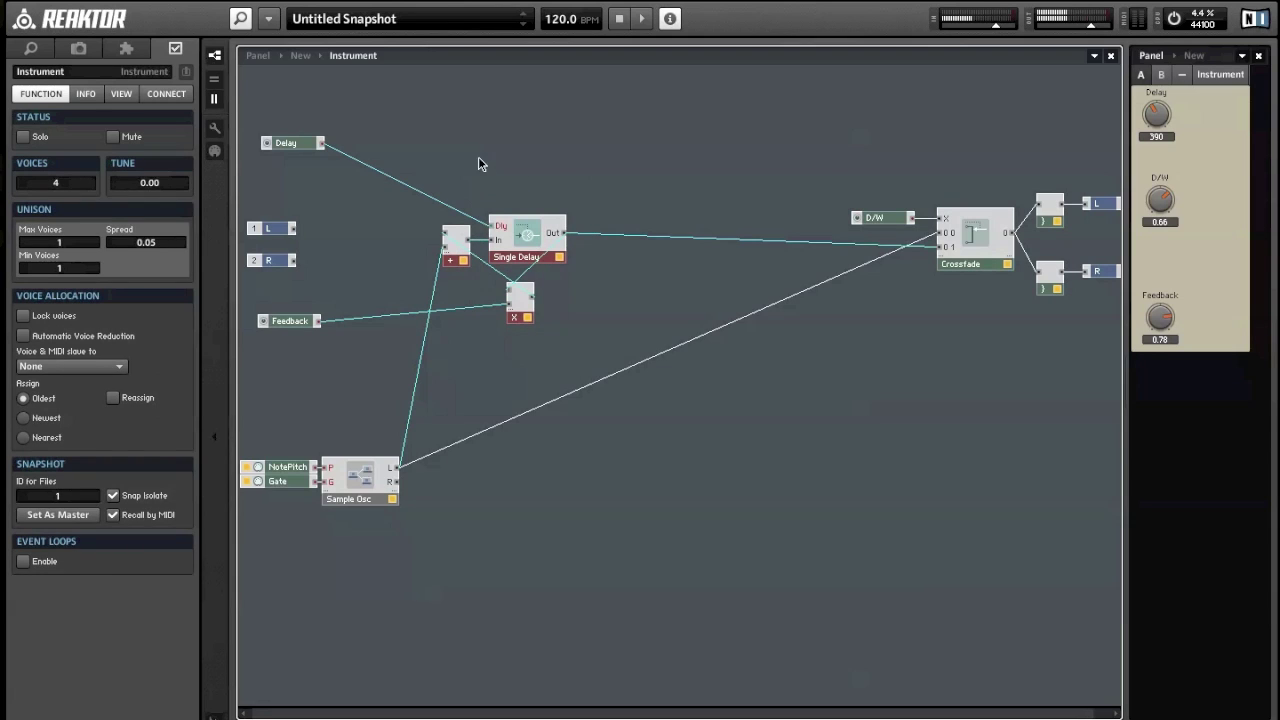
{"action": "left_click_drag", "start_coordinate": [527, 240], "coordinate": [564, 304]}
{"action": "left_click_drag", "start_coordinate": [541, 216], "coordinate": [665, 476]}
Duplicate the Crossfade, with its connections, just below the original.
{"action": "left_click", "coordinate": [492, 541]}
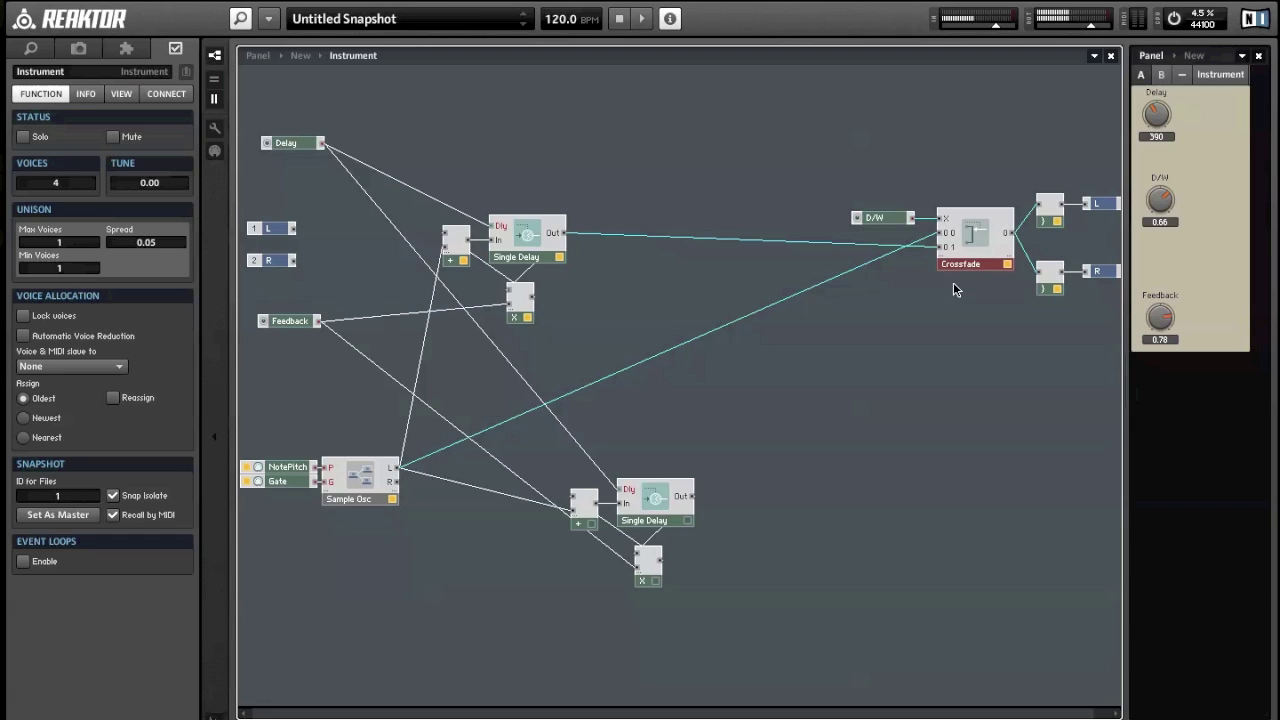
{"action": "left_click_drag", "start_coordinate": [968, 254], "coordinate": [1046, 278]}
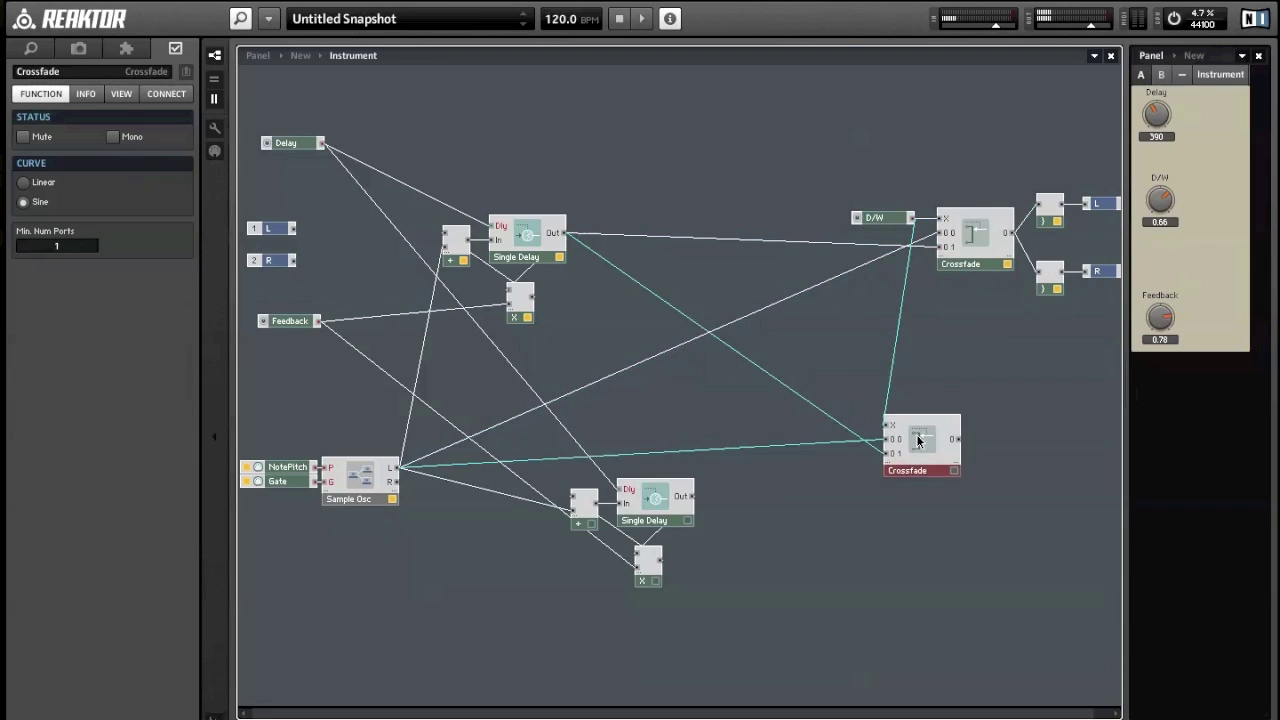
{"action": "left_click", "coordinate": [998, 364]}
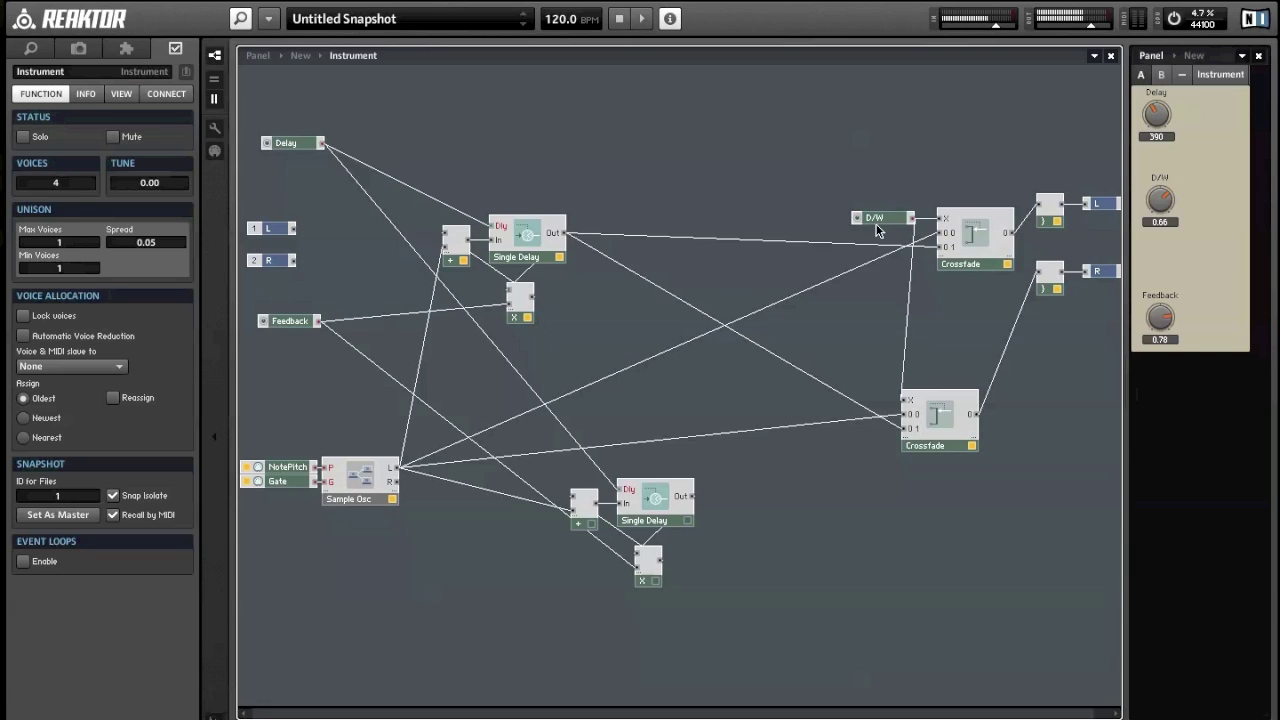
Move D/W above the crossfades and wire the lower Single Delay's output into the lower Crossfade.
{"action": "left_click_drag", "start_coordinate": [882, 220], "coordinate": [878, 155]}
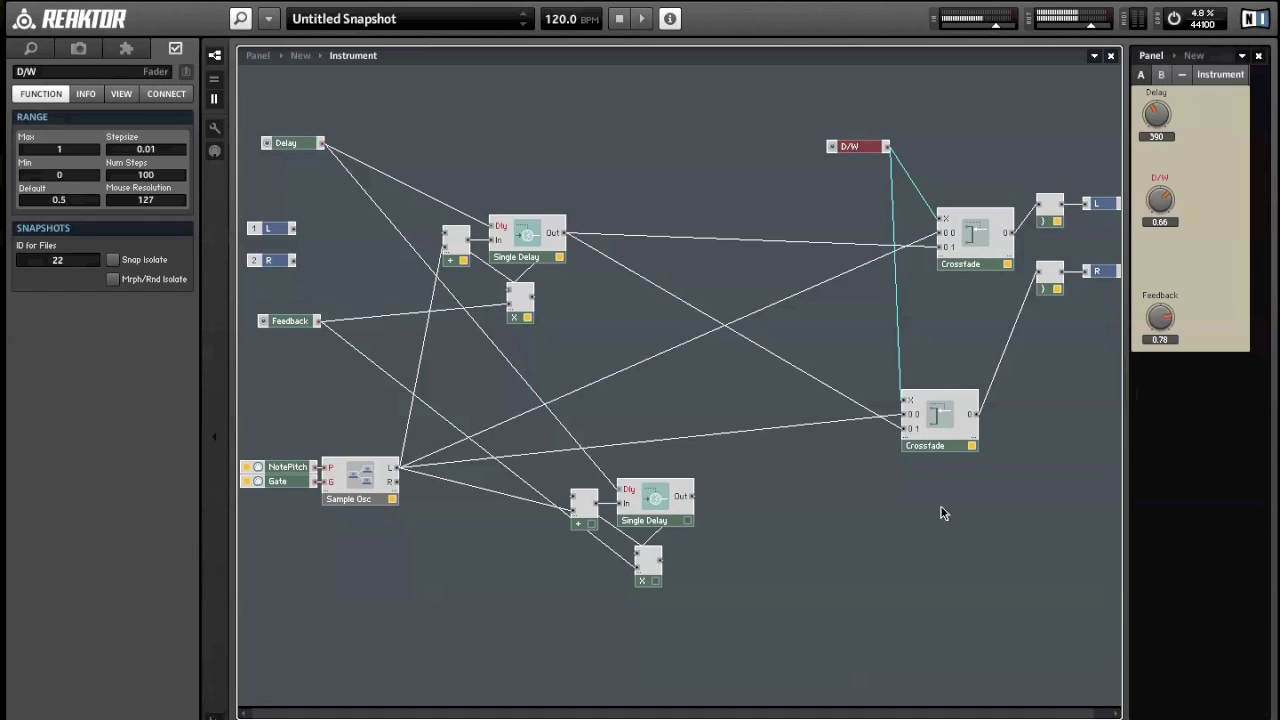
{"action": "left_click_drag", "start_coordinate": [934, 436], "coordinate": [966, 409]}
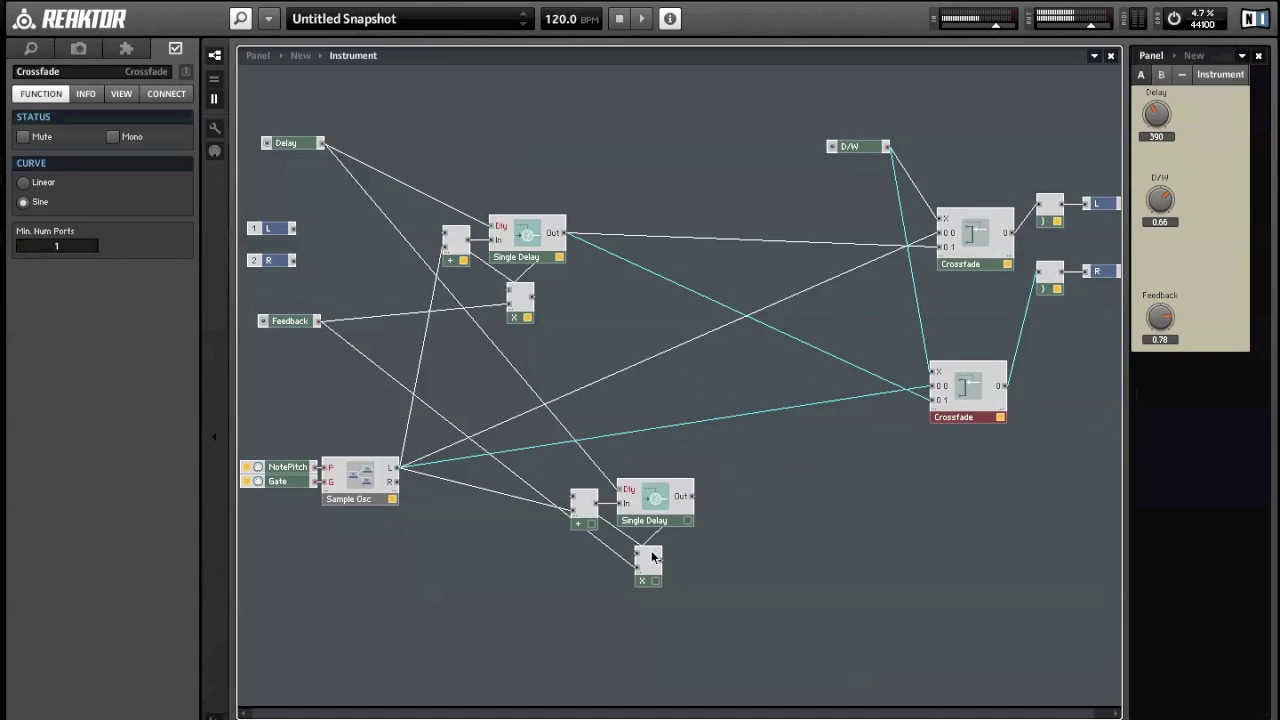
{"action": "left_click_drag", "start_coordinate": [693, 496], "coordinate": [933, 400]}
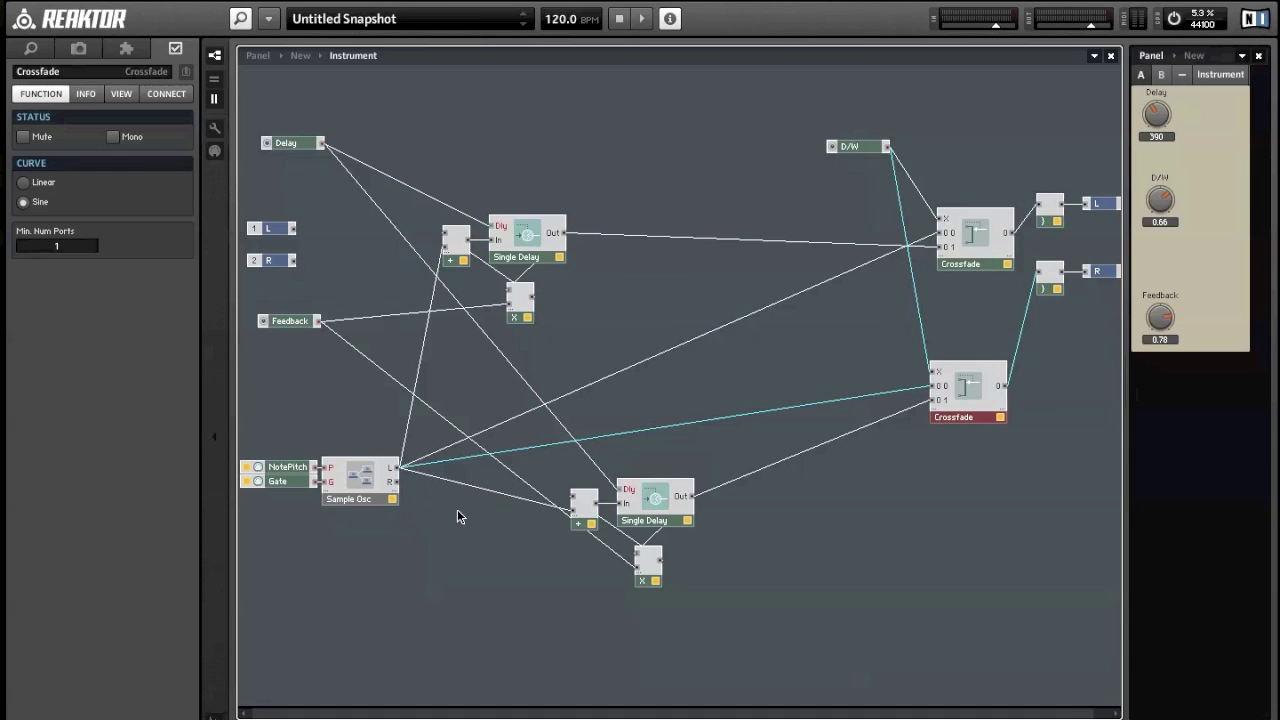
{"action": "left_click", "coordinate": [514, 552]}
Connect Sample Osc's R output to the lower Crossfade's input and the lower Add module.
{"action": "left_click_drag", "start_coordinate": [390, 488], "coordinate": [698, 497]}
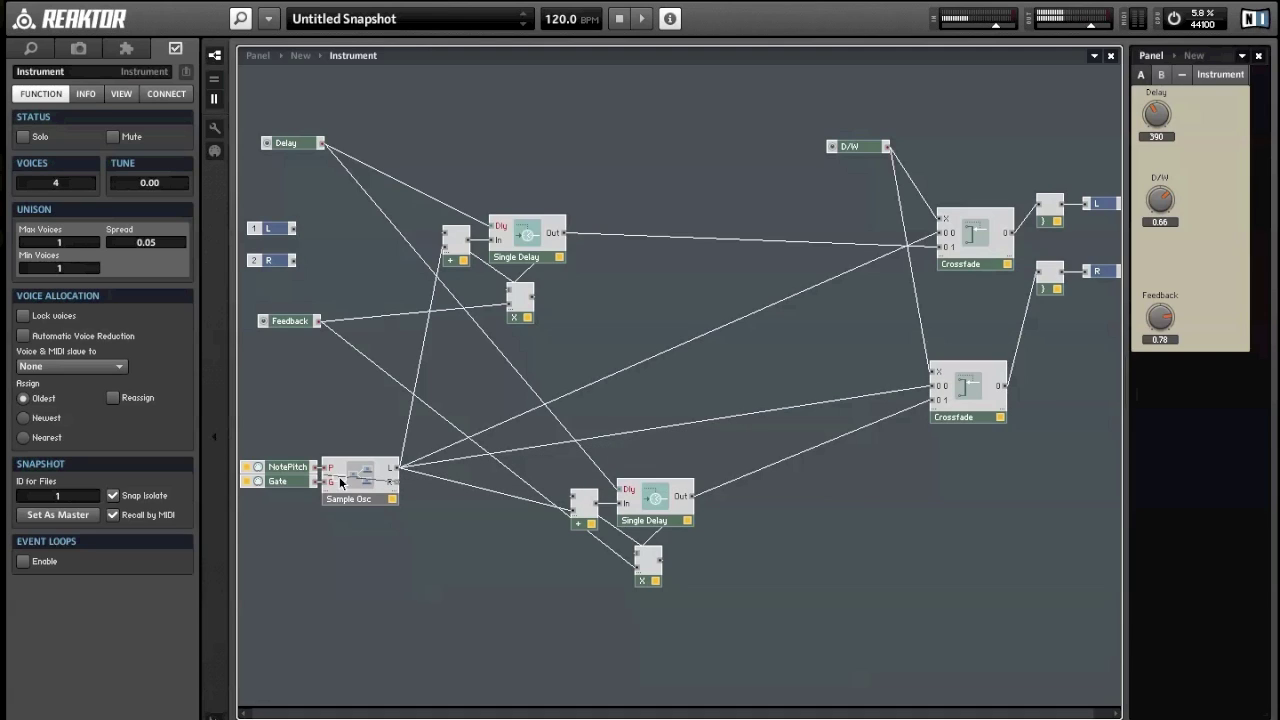
{"action": "left_click_drag", "start_coordinate": [398, 494], "coordinate": [936, 392]}
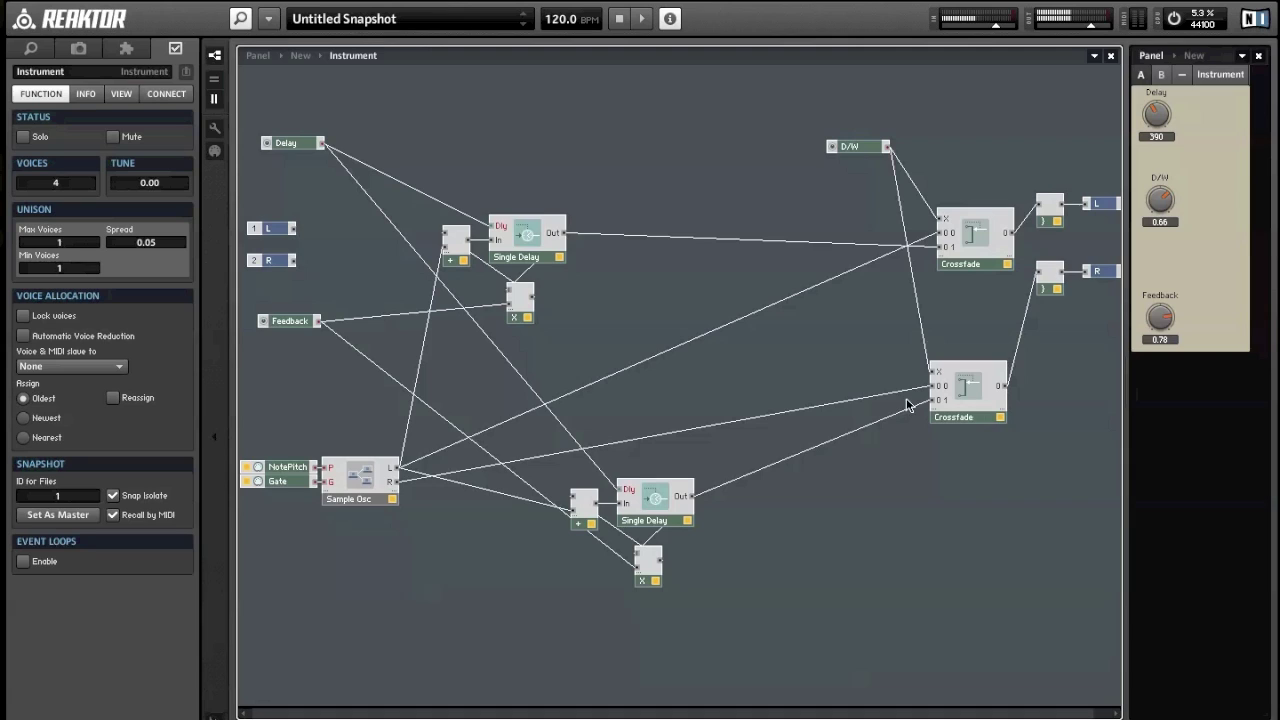
{"action": "left_click_drag", "start_coordinate": [395, 482], "coordinate": [605, 534]}
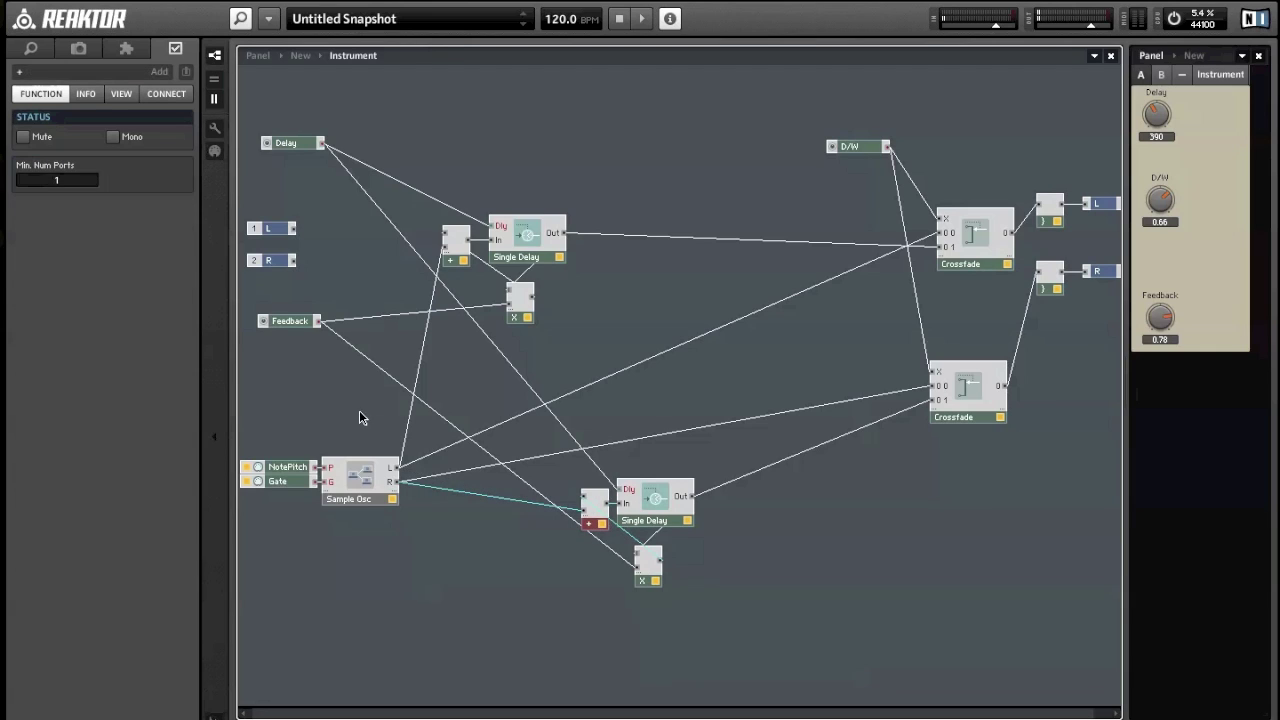
Create a Delay control from the second Single Delay's Dly port and place it beside the first.
{"action": "left_click", "coordinate": [502, 634]}
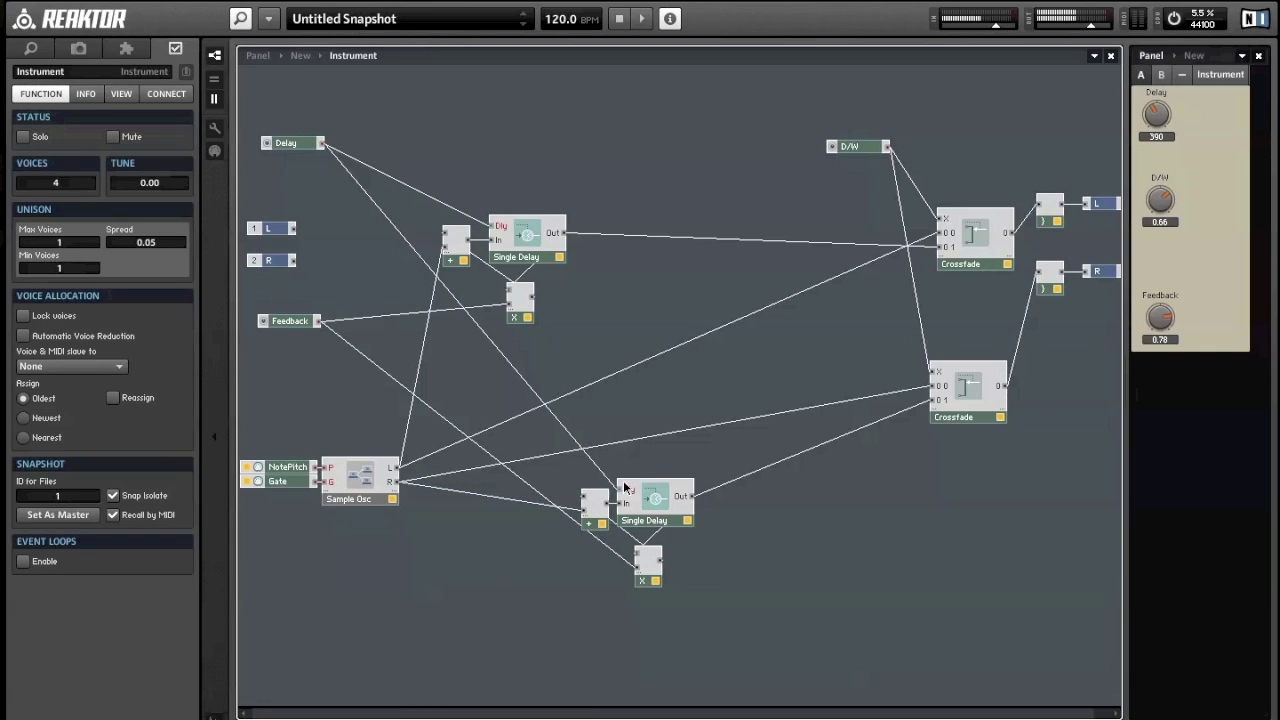
{"action": "right_click", "coordinate": [624, 488]}
{"action": "left_click", "coordinate": [663, 491]}
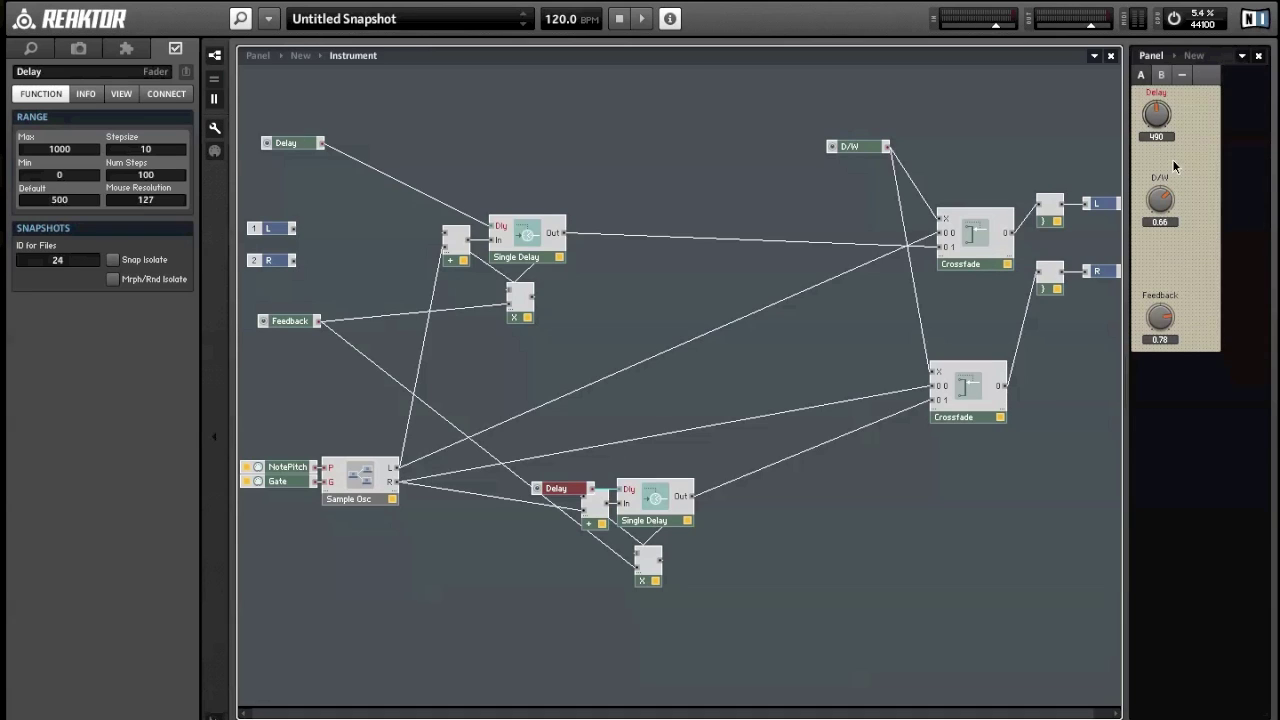
{"action": "left_click_drag", "start_coordinate": [1162, 104], "coordinate": [1205, 103]}
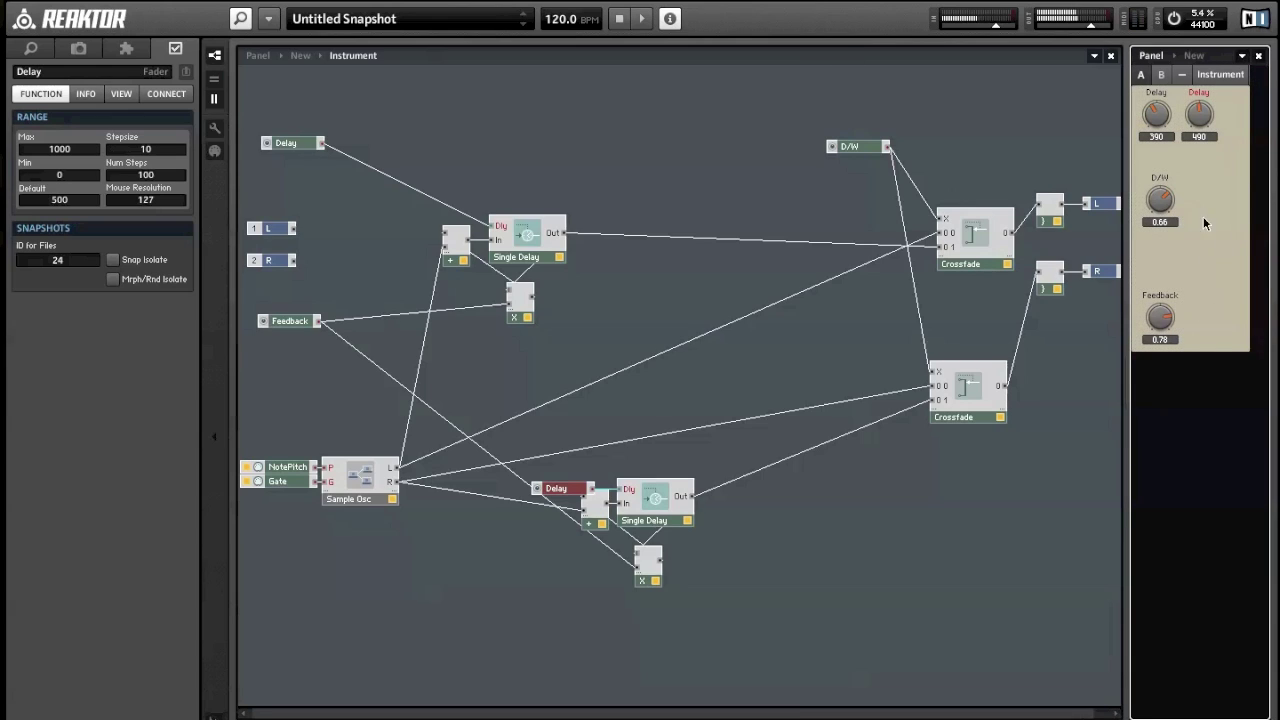
Try Feedback values of 0.85 and 1, change both delay times, and settle Feedback at 0.83.
{"action": "left_click_drag", "start_coordinate": [1160, 318], "coordinate": [1160, 308]}
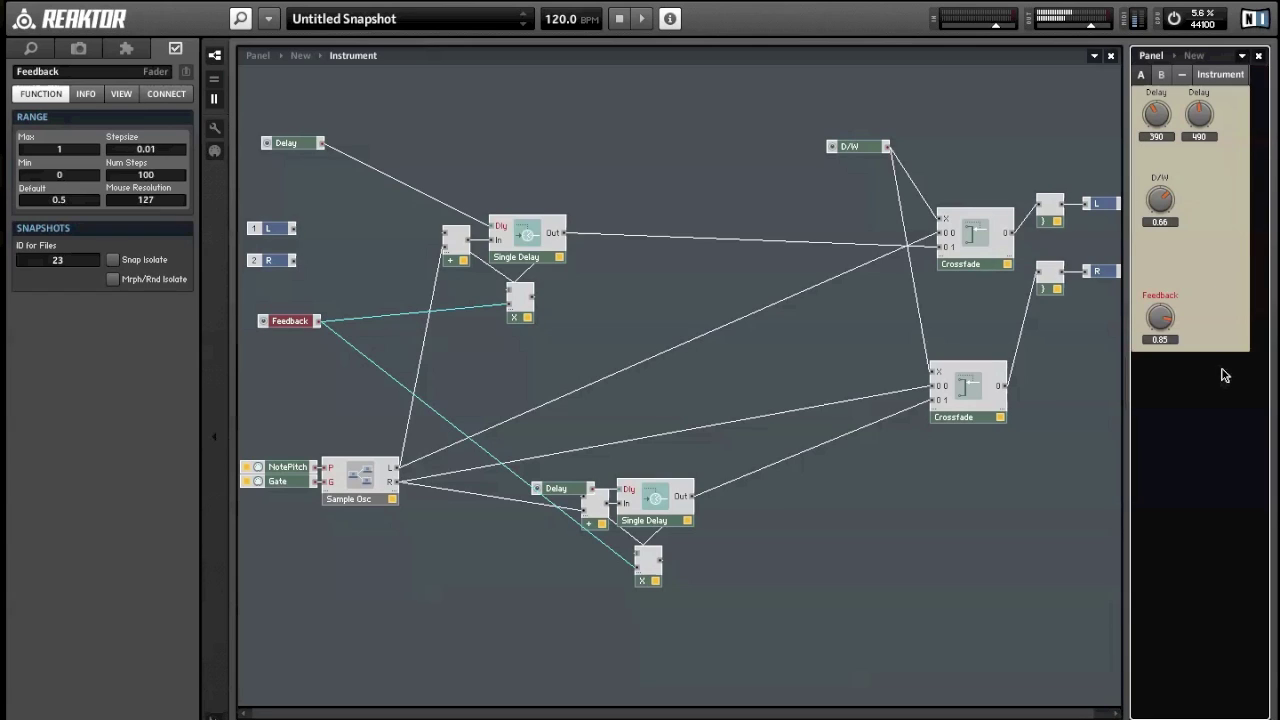
{"action": "left_click_drag", "start_coordinate": [1160, 318], "coordinate": [1166, 253]}
{"action": "mouse_move", "coordinate": [1199, 116]}
{"action": "left_mouse_down"}
{"action": "mouse_move", "coordinate": [1197, 96]}
{"action": "mouse_move", "coordinate": [1142, 88]}
{"action": "mouse_move", "coordinate": [1160, 130]}
{"action": "mouse_move", "coordinate": [1204, 122]}
{"action": "left_mouse_up"}
{"action": "left_click_drag", "start_coordinate": [1160, 317], "coordinate": [1150, 352]}
Settle the delays at 530 and 460 with Feedback 0.85, and select the L and R outputs.
{"action": "left_click", "coordinate": [1157, 115]}
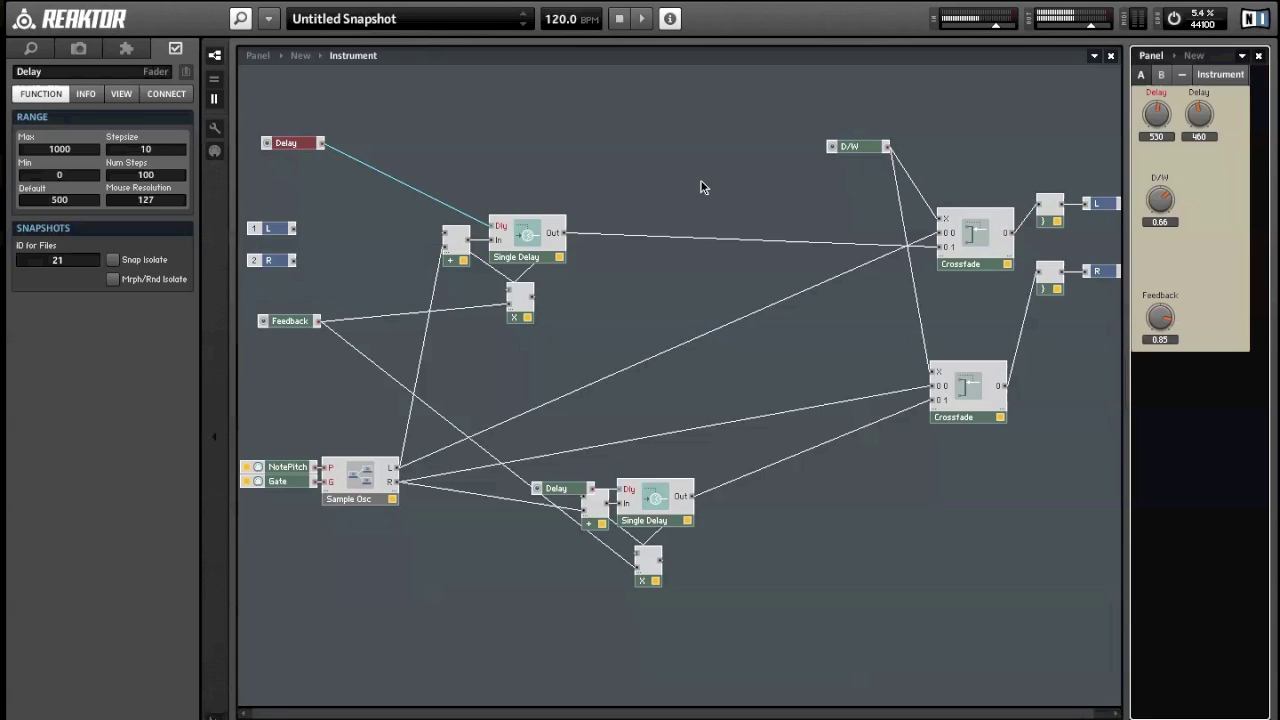
{"action": "left_click", "coordinate": [783, 234]}
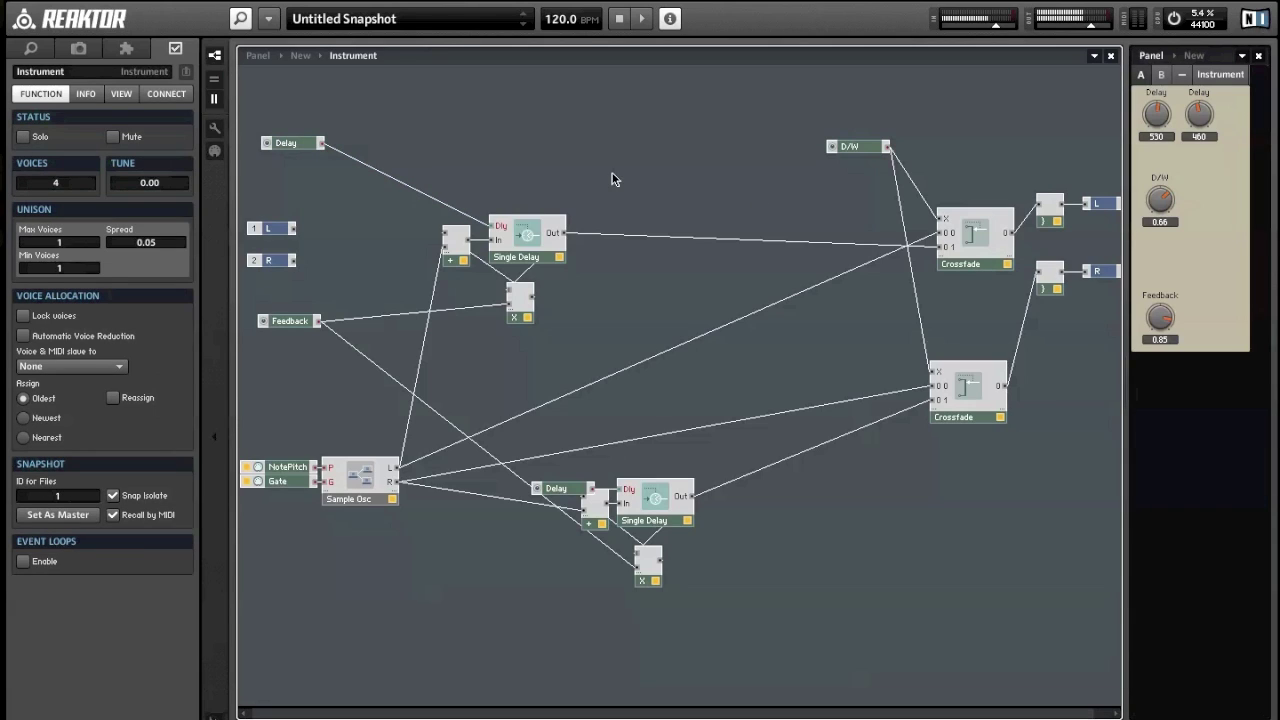
{"action": "left_click_drag", "start_coordinate": [354, 269], "coordinate": [278, 179]}
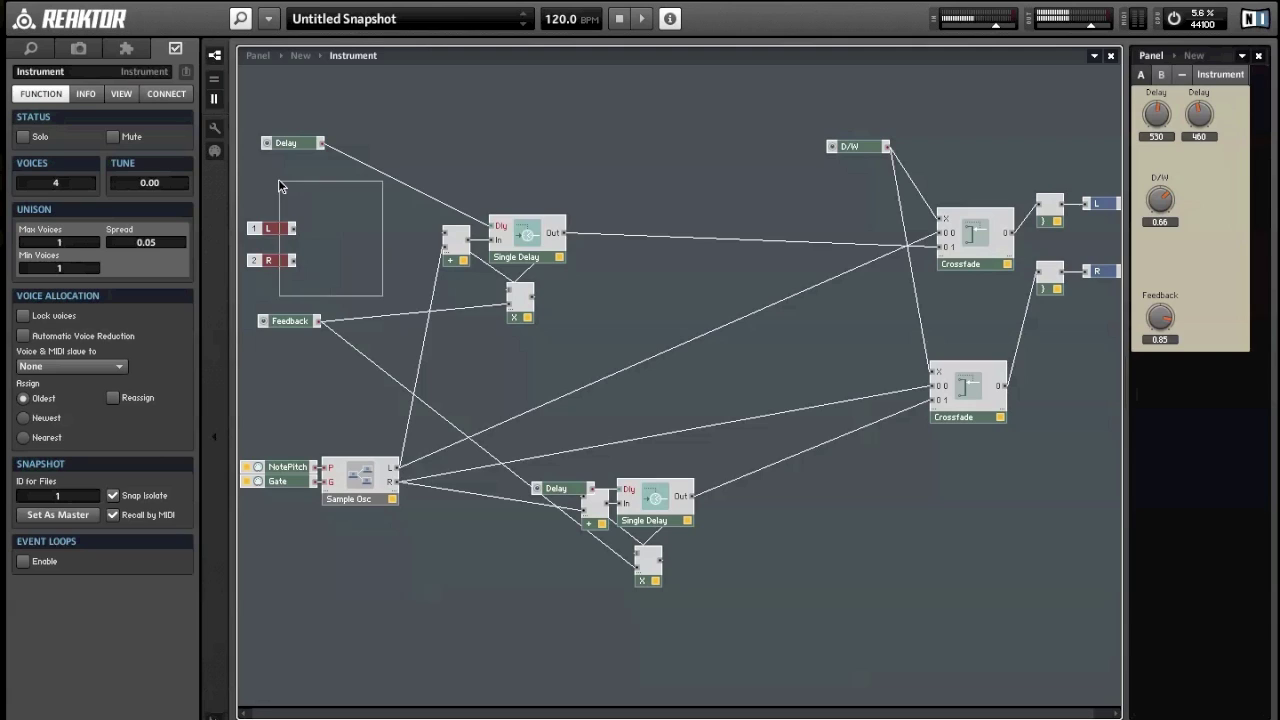